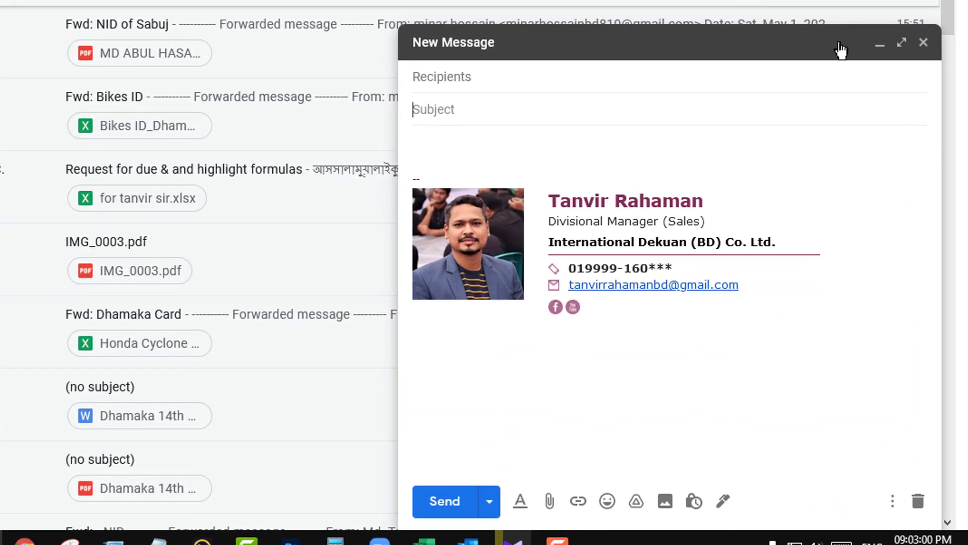
# Close the open draft, then switch the signature in the other account's new message to Tanvir_Academy_Pic_1.
pyautogui.click(919, 44)
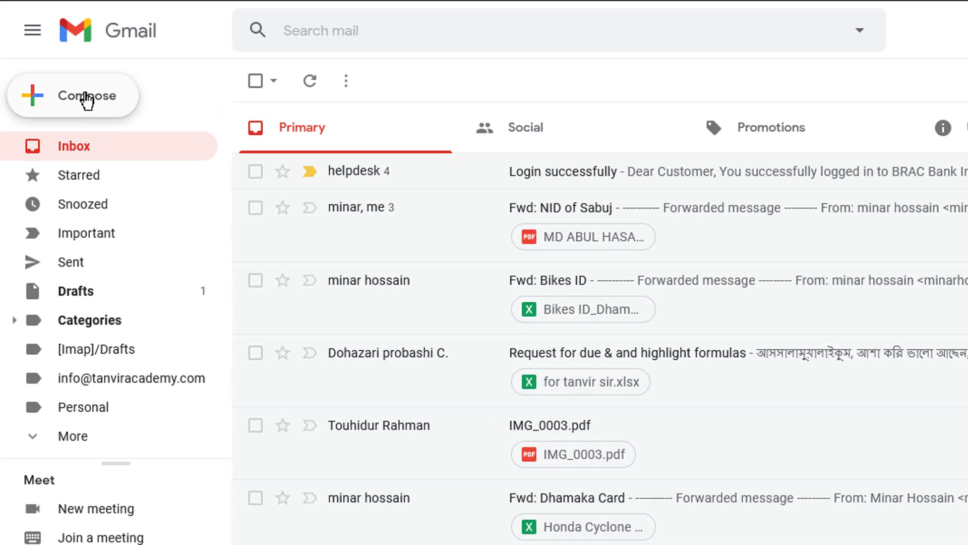
pyautogui.click(87, 97)
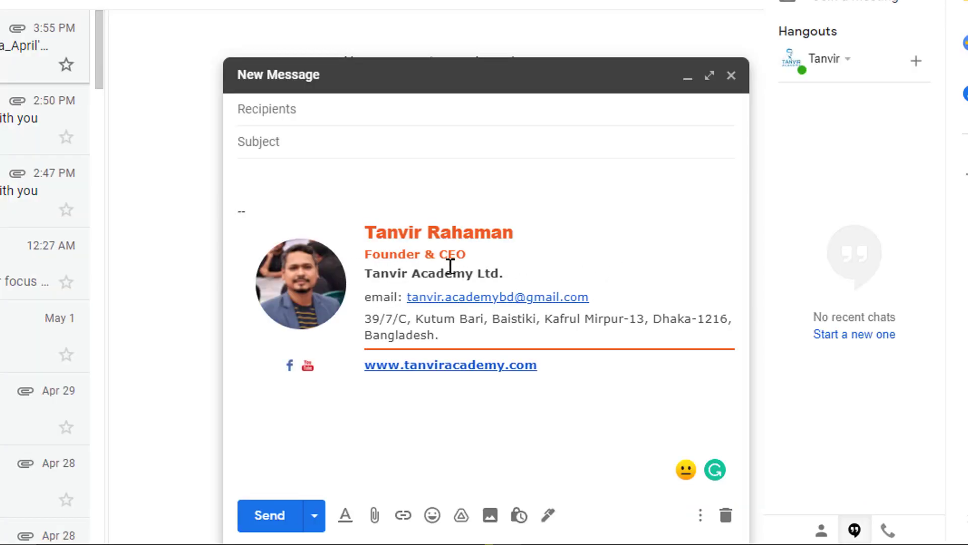
pyautogui.click(549, 515)
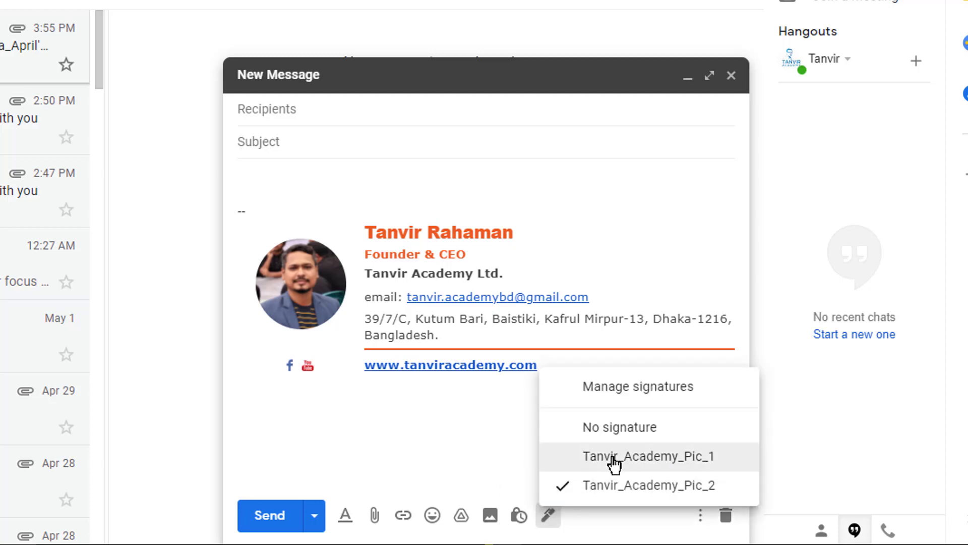
pyautogui.click(606, 460)
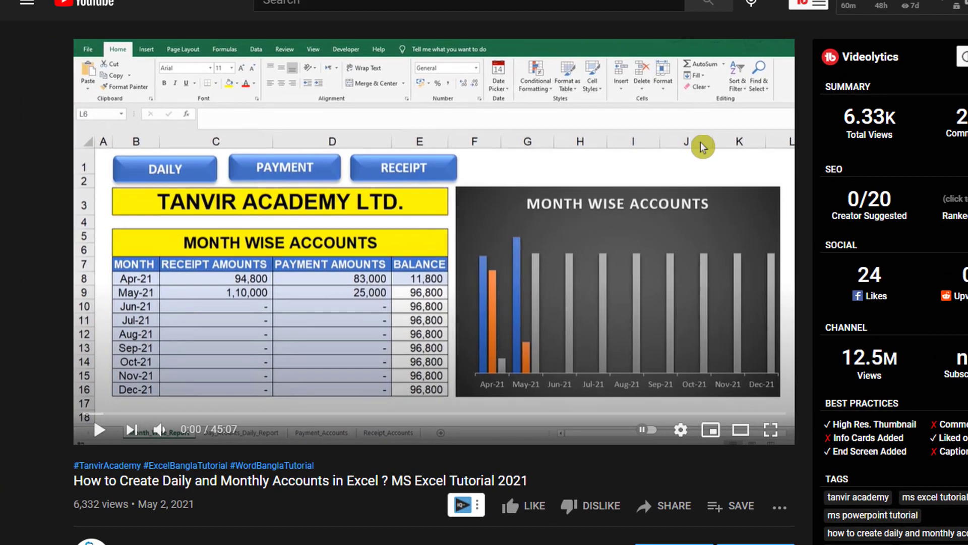
# On the YouTube page of the daily and monthly accounts video, open the Practice File Download Link from the description.
pyautogui.scroll(-4, 397, 182)
pyautogui.scroll(-1, 398, 181)
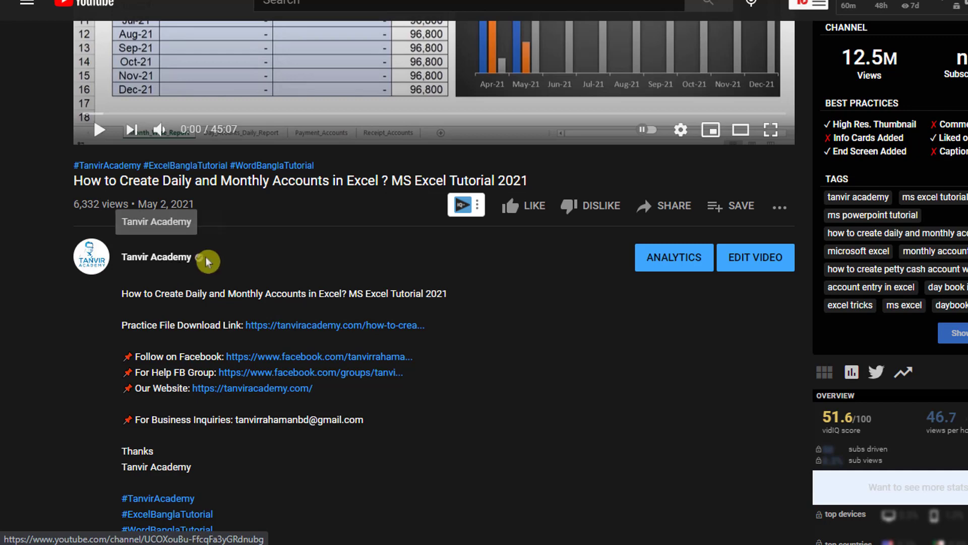
pyautogui.scroll(-1, 320, 288)
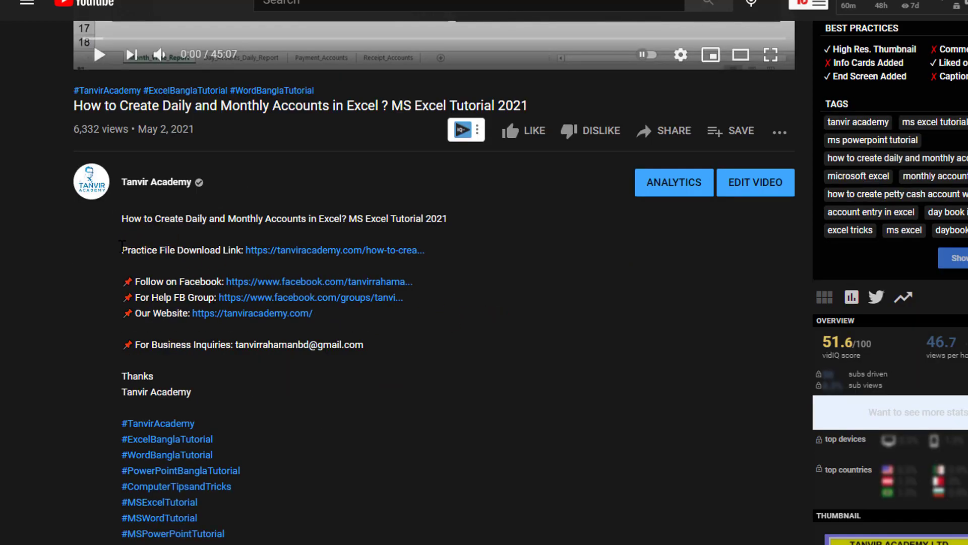
pyautogui.moveTo(121, 249); pyautogui.dragTo(240, 248)
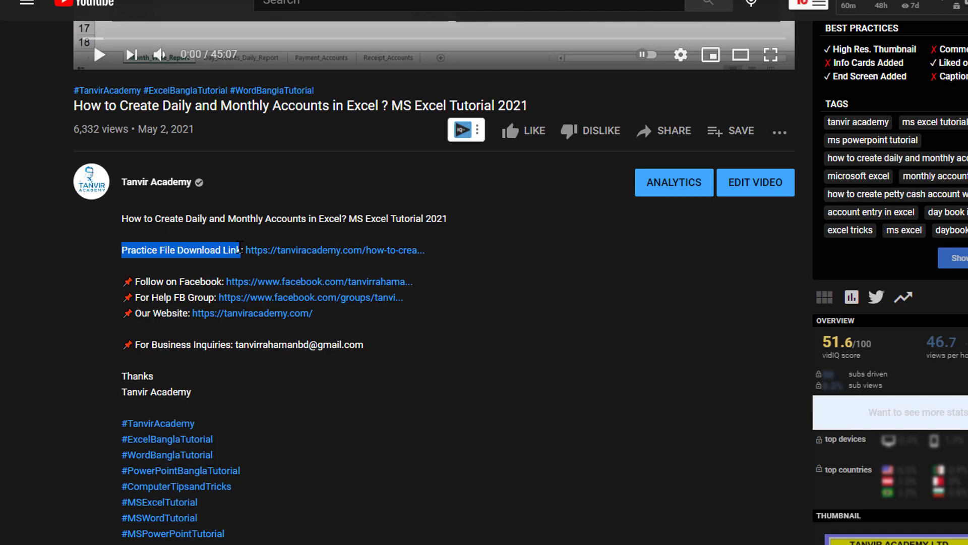
pyautogui.click(120, 252)
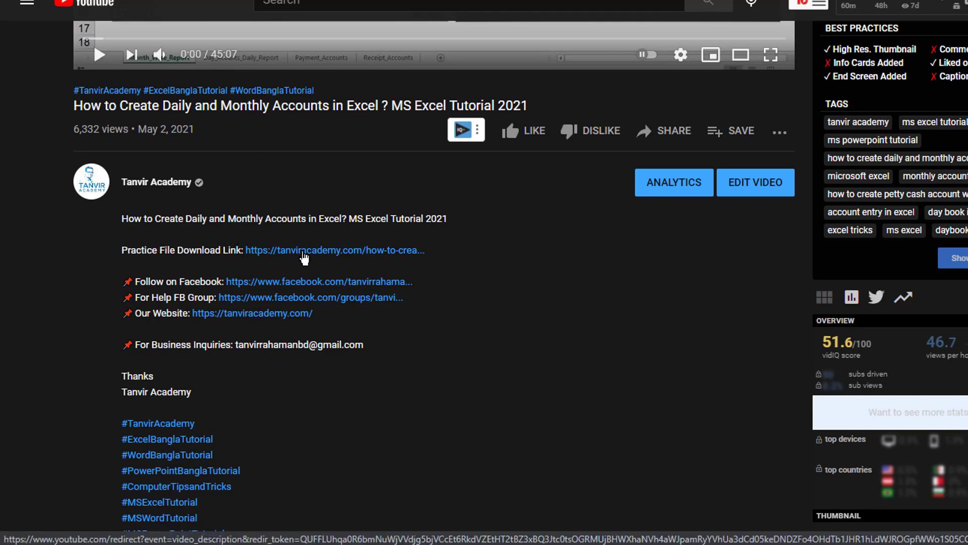
pyautogui.click(324, 256)
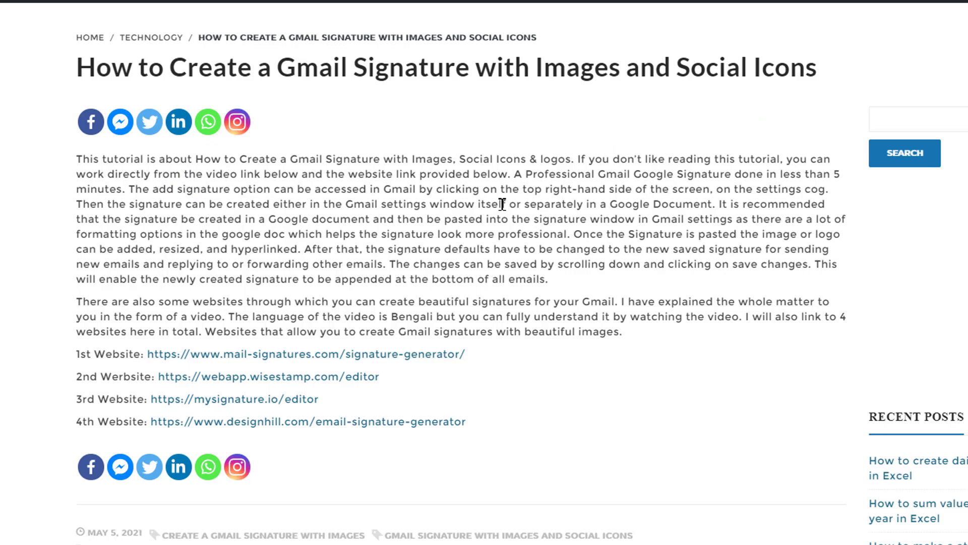
# Open the 1st Website link, mail-signatures.com/signature-generator, from the article on Gmail signatures with images and social icons.
pyautogui.scroll(-2, 502, 202)
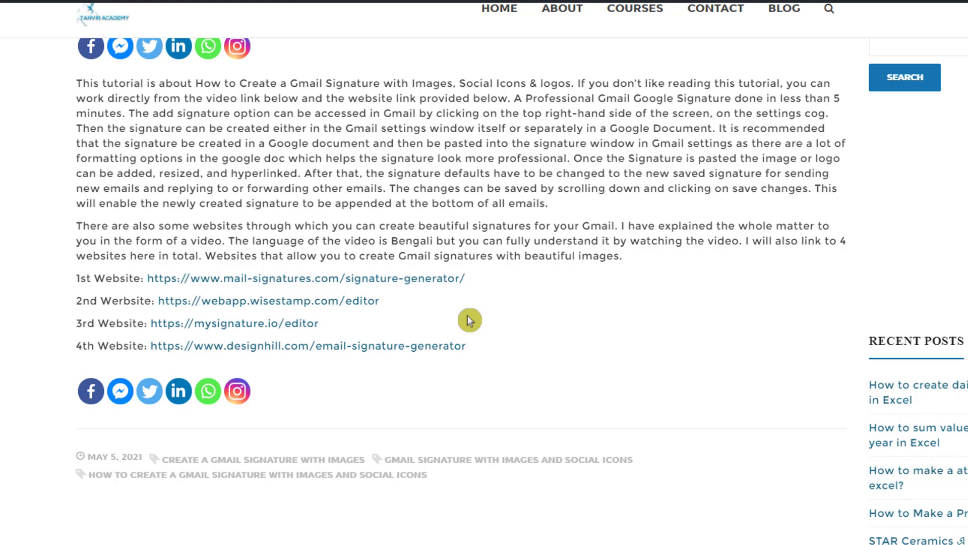
pyautogui.scroll(2, 454, 303)
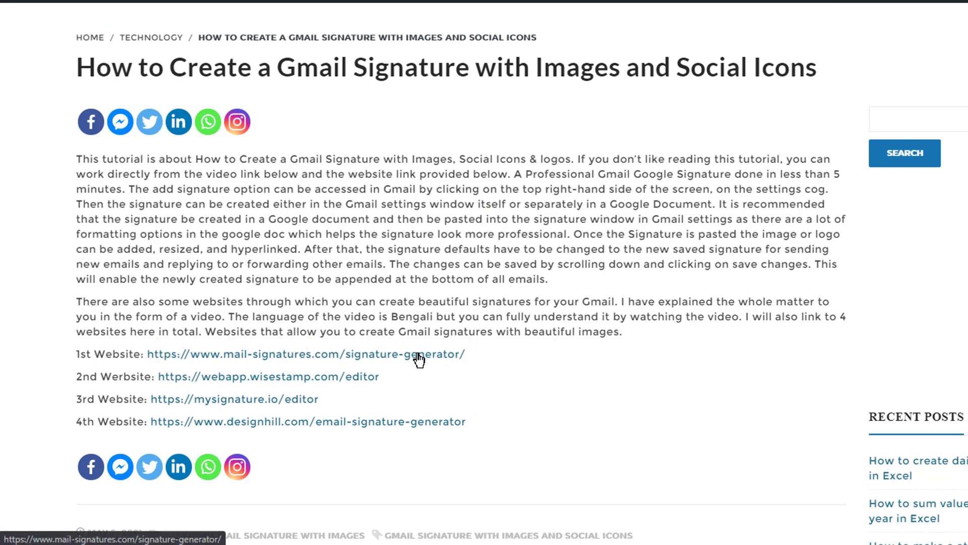
pyautogui.click(413, 357)
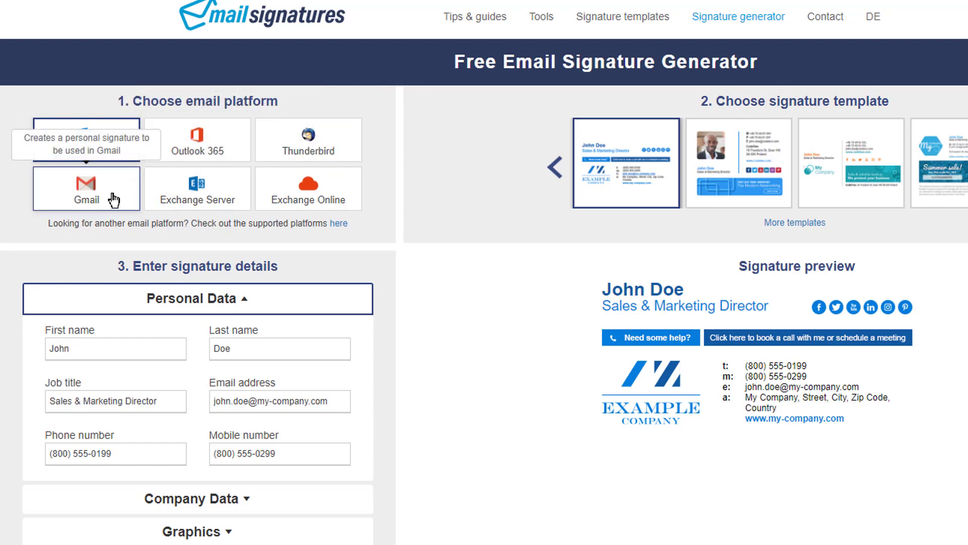
# Choose Gmail as the email platform and look over the signature templates and detail sections.
pyautogui.click(86, 193)
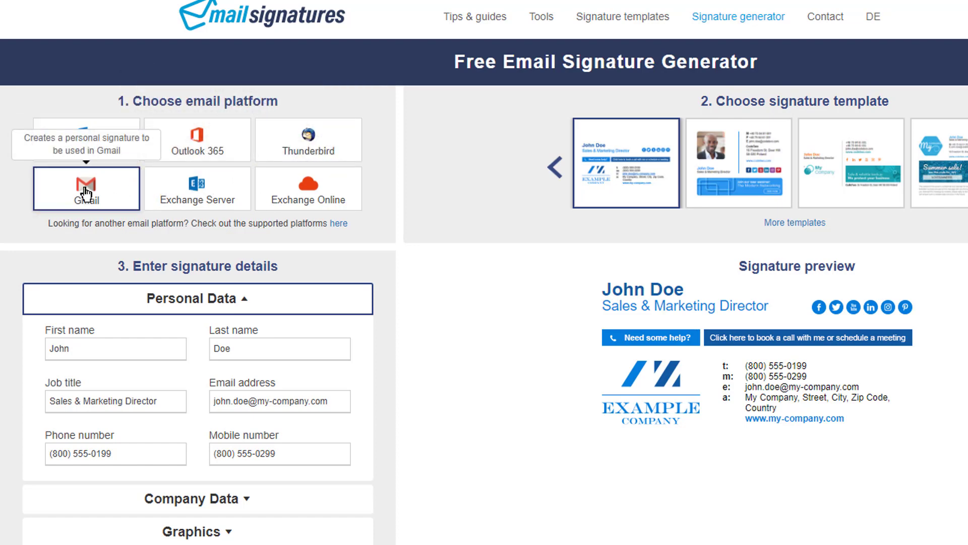
pyautogui.scroll(-2, 351, 232)
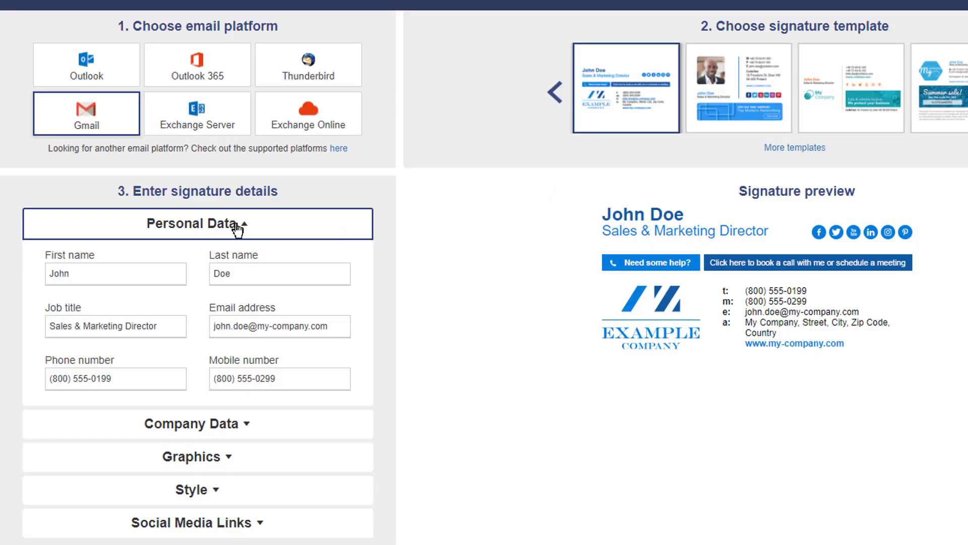
pyautogui.scroll(-2, 237, 230)
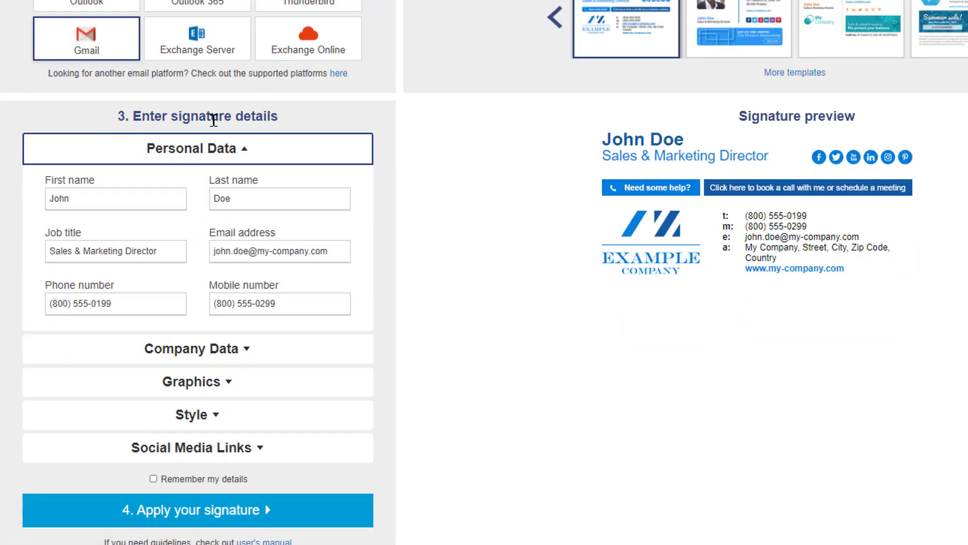
pyautogui.scroll(3, 323, 164)
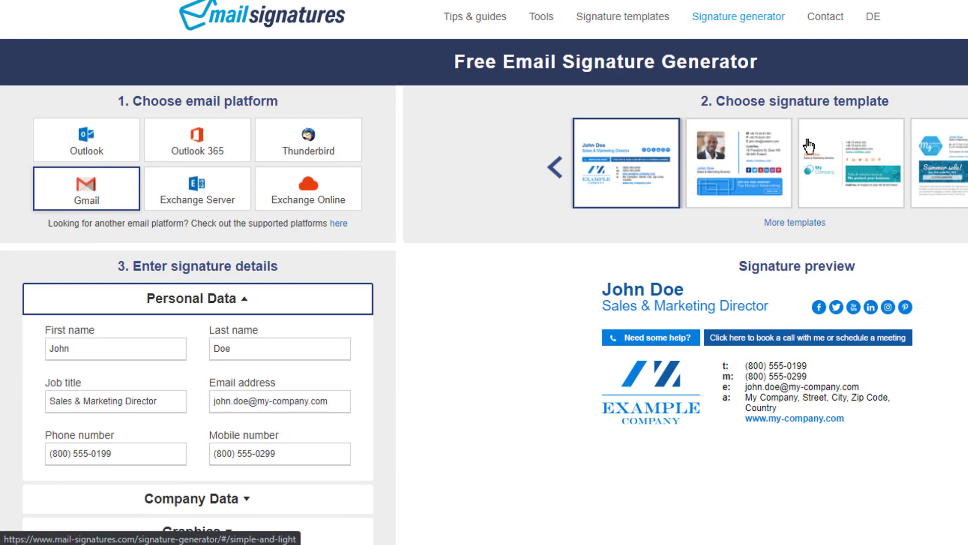
pyautogui.scroll(-2, 482, 215)
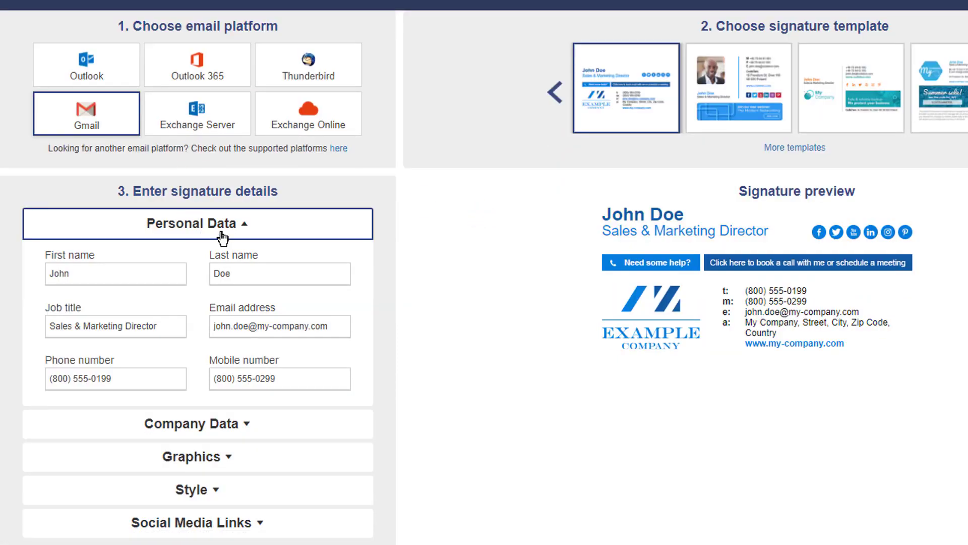
pyautogui.scroll(-2, 206, 156)
# Replace the sample first and last name in the Personal Data section with the signature owner's name.
pyautogui.click(207, 156)
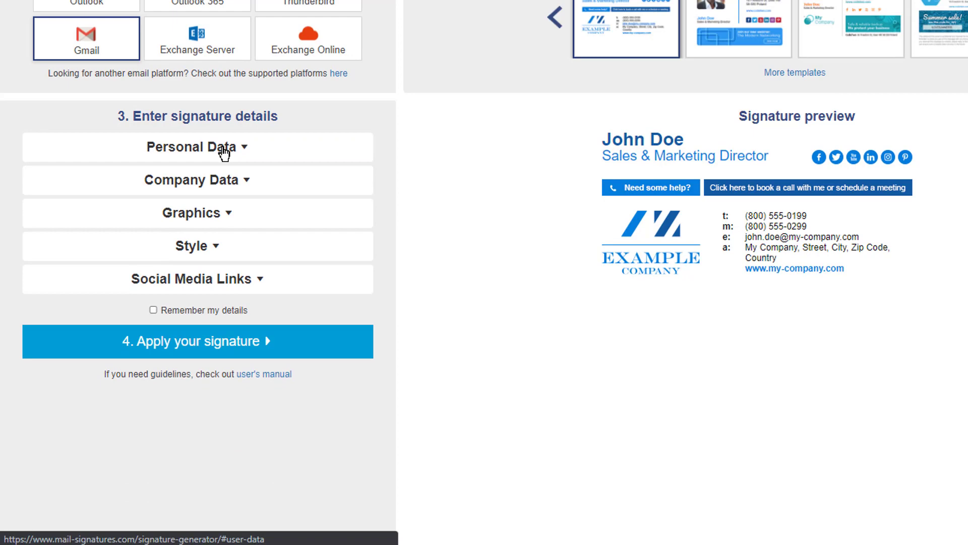
pyautogui.click(245, 152)
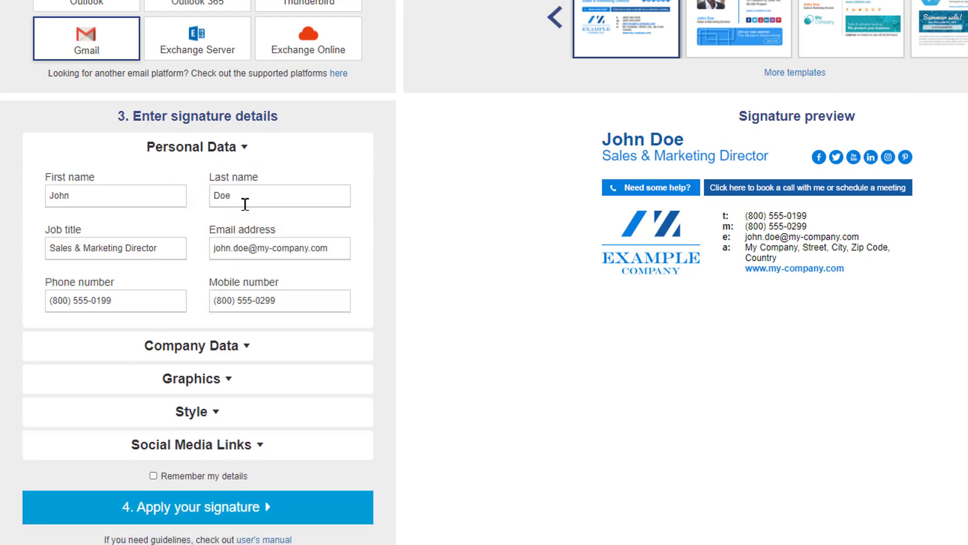
pyautogui.doubleClick(99, 196)
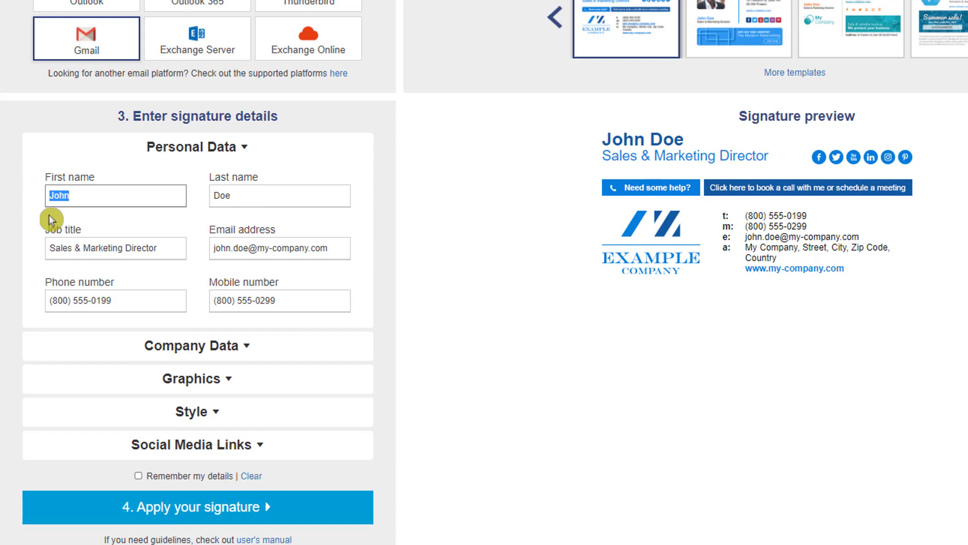
pyautogui.write('Tanvir')
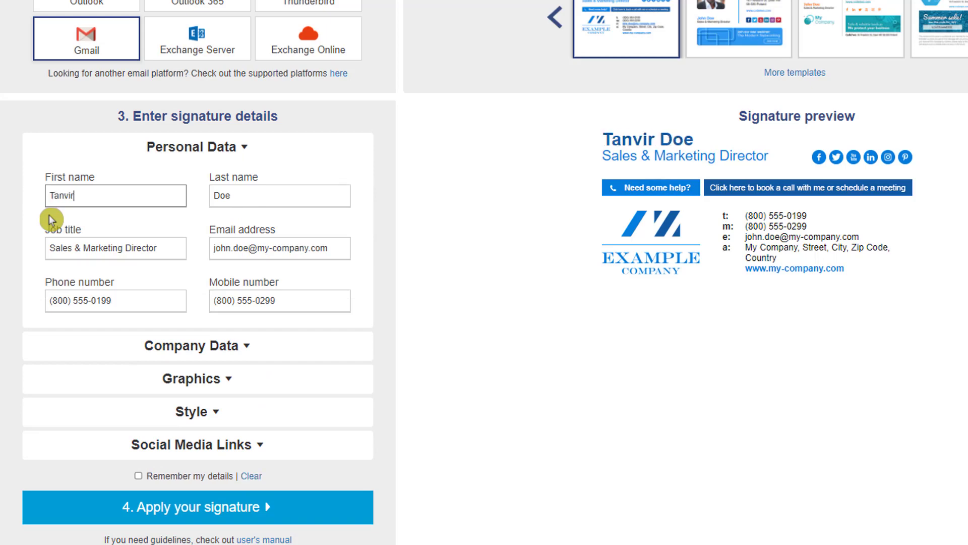
pyautogui.doubleClick(263, 192)
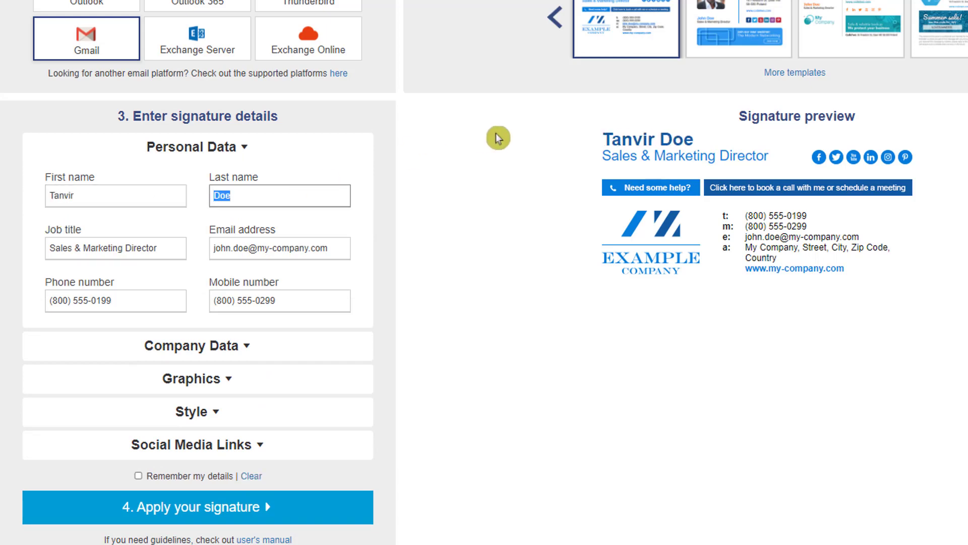
pyautogui.write('Rahaman')
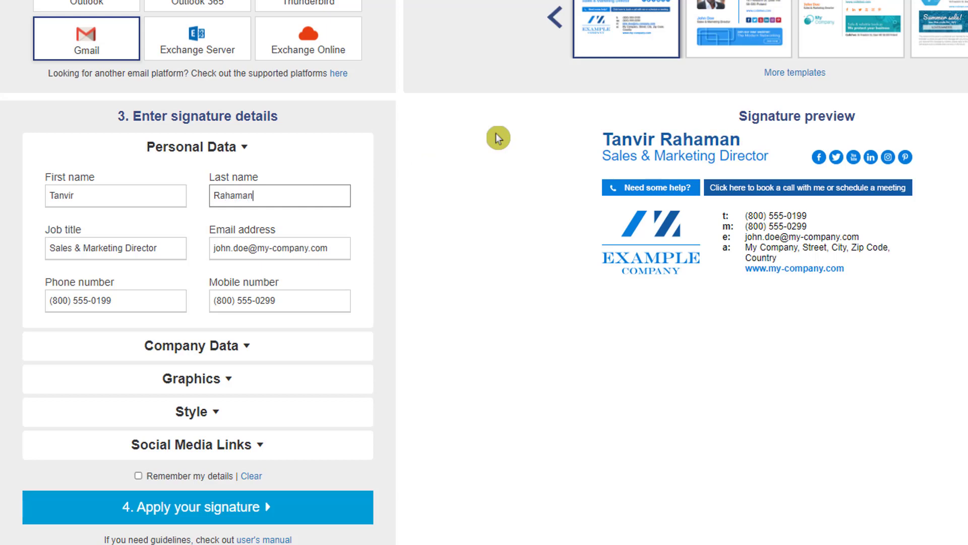
# Set the job title to "Founder | CEO" and fill in the owner's email address in the personal data.
pyautogui.tripleClick(108, 248)
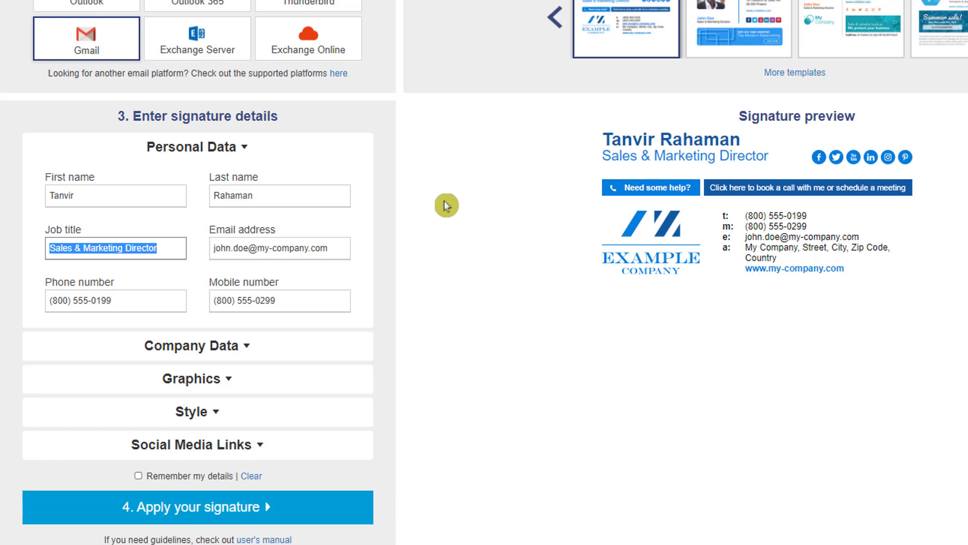
pyautogui.write('Founder | CEO')
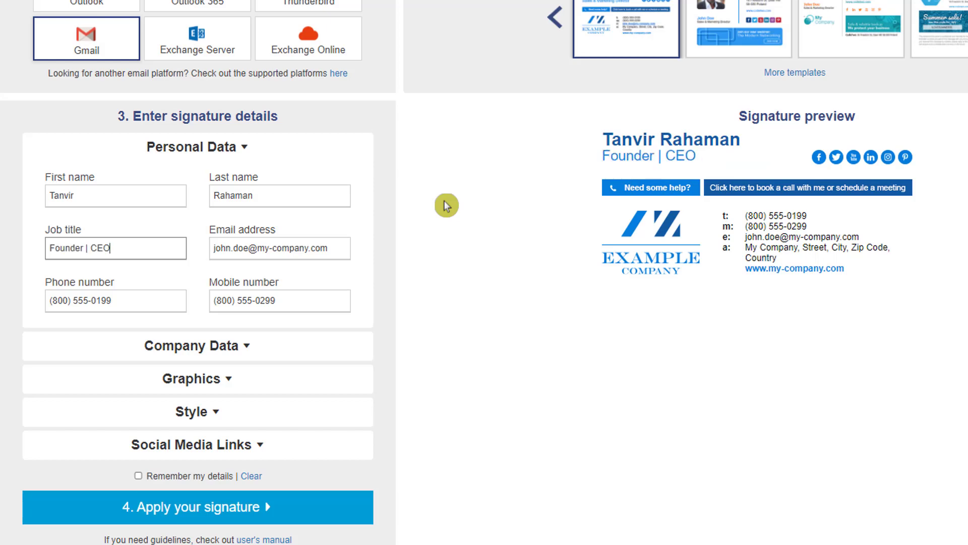
pyautogui.tripleClick(231, 248)
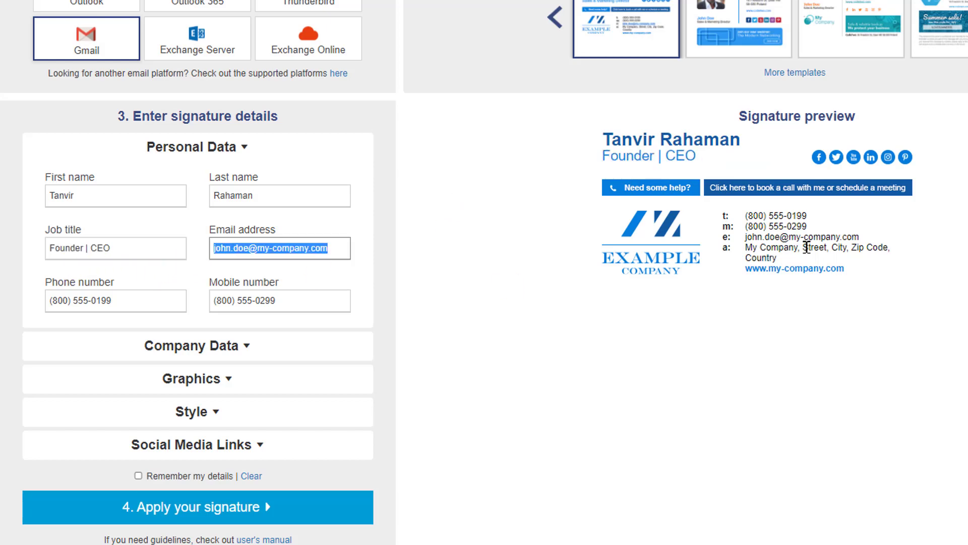
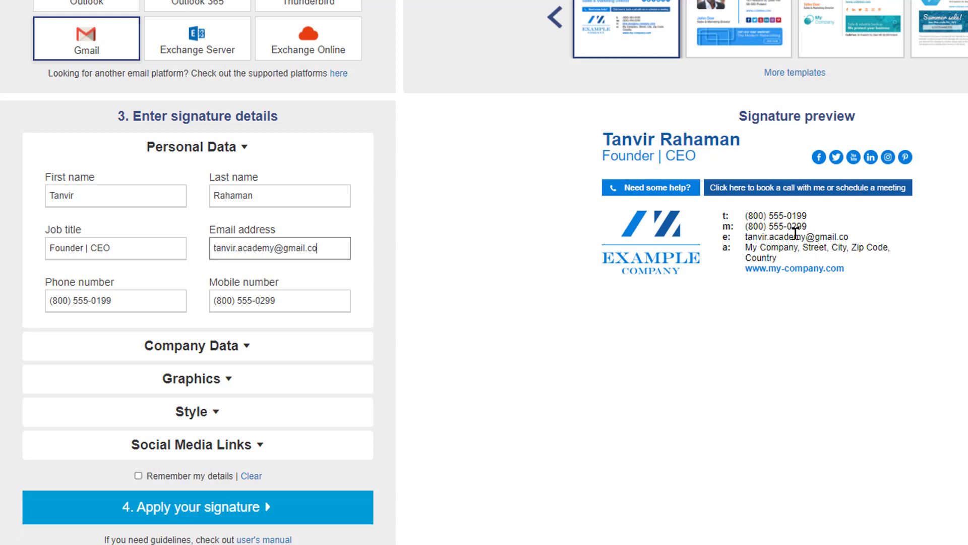
pyautogui.tripleClick(132, 300)
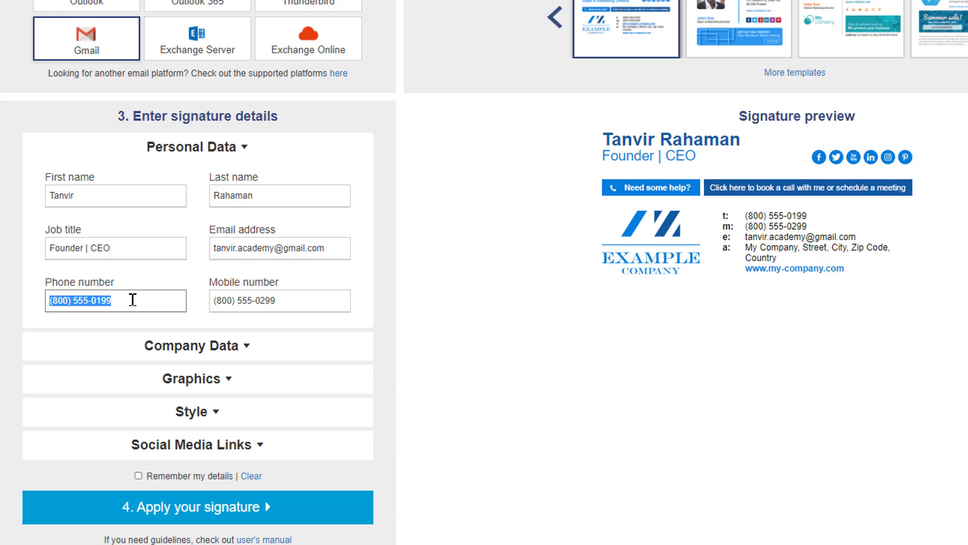
pyautogui.tripleClick(291, 295)
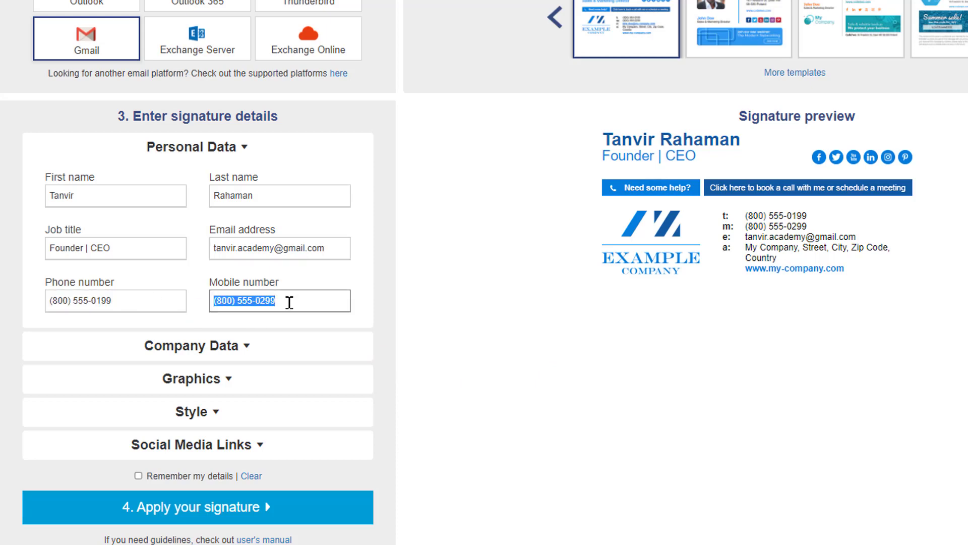
# Set the company name to "Tanvir Academy Ltd." in the Company Data section.
pyautogui.scroll(-2, 327, 295)
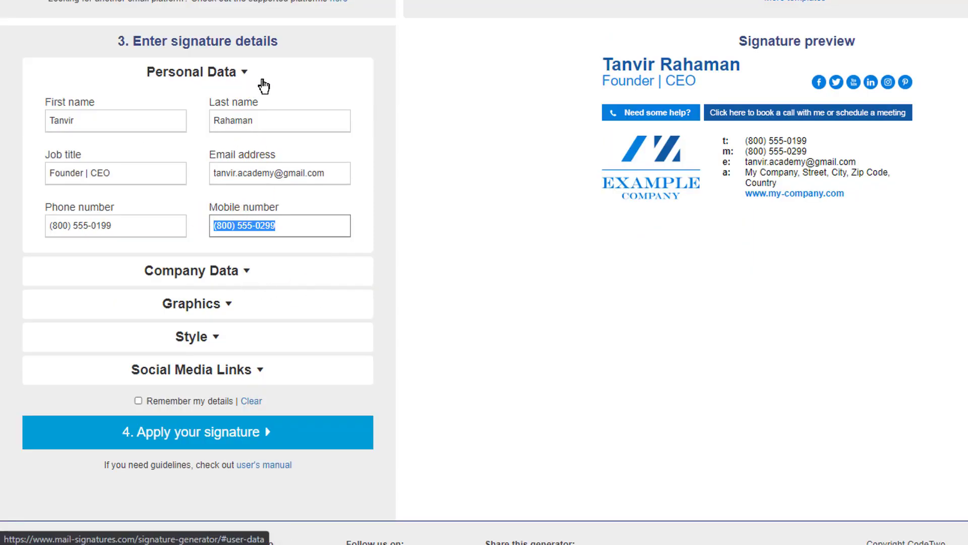
pyautogui.click(245, 272)
pyautogui.tripleClick(160, 153)
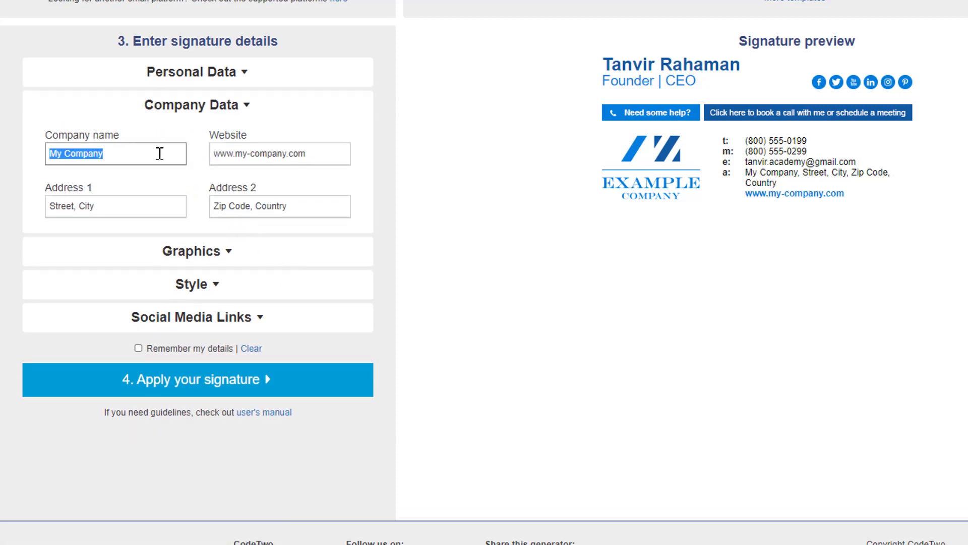
pyautogui.write('Tan')
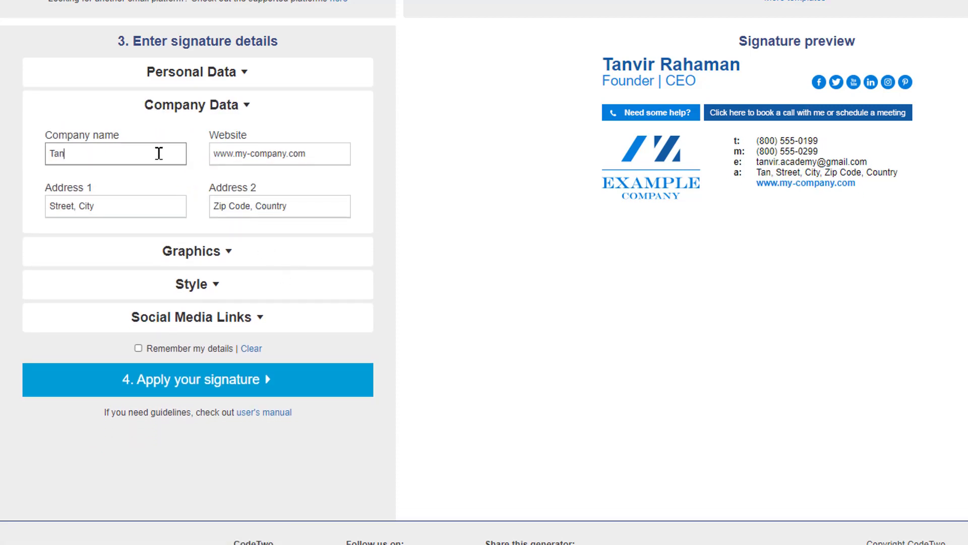
pyautogui.write('vir Academy')
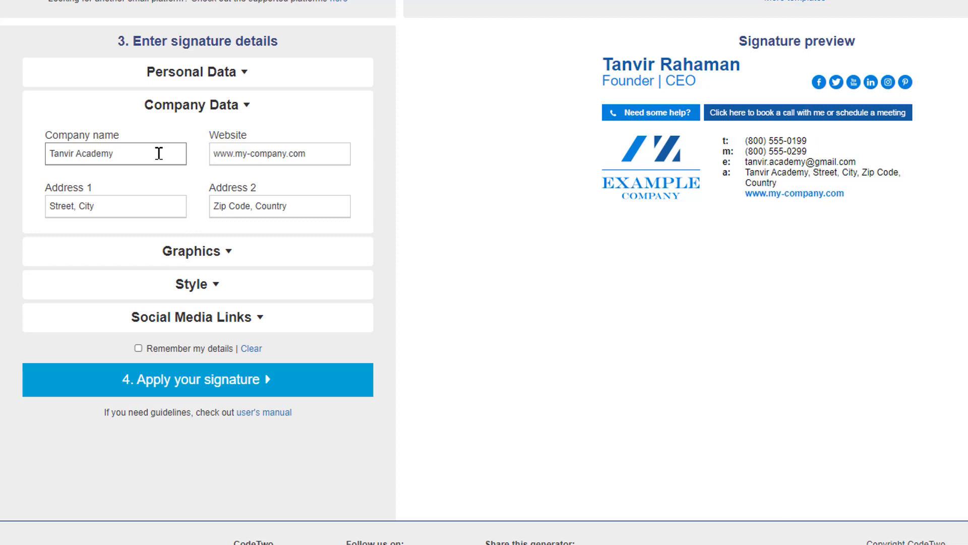
pyautogui.write(' Ltd.')
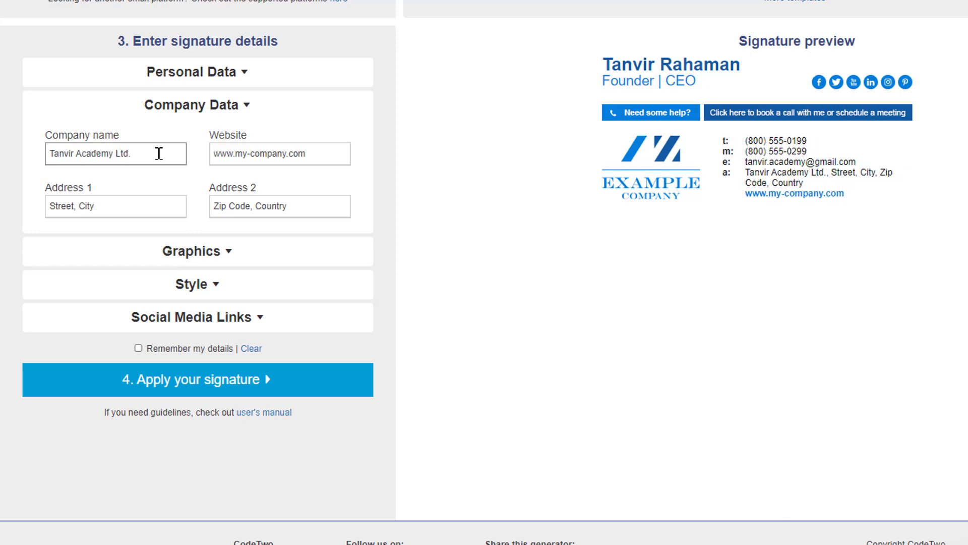
pyautogui.click(265, 154)
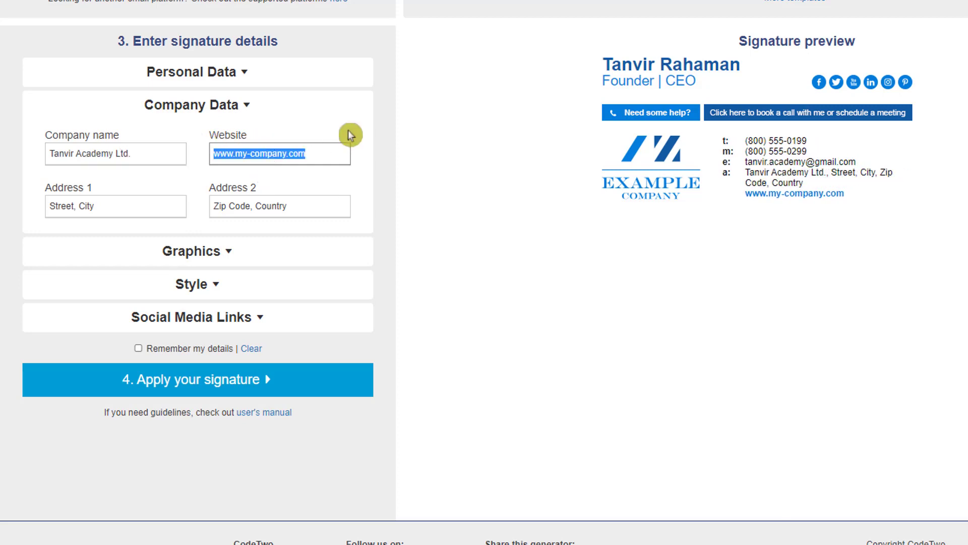
pyautogui.write('www.')
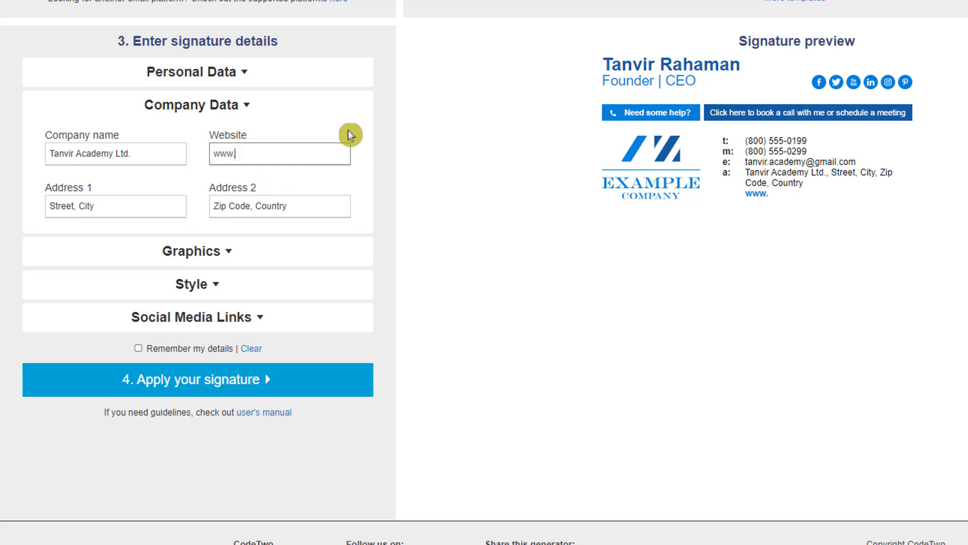
pyautogui.write('tanviracademy,com')
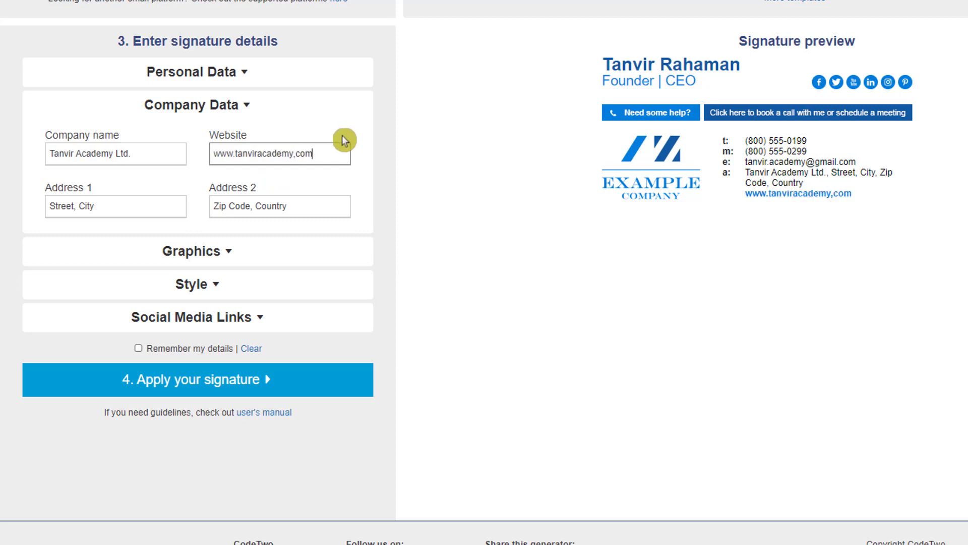
pyautogui.click(105, 201)
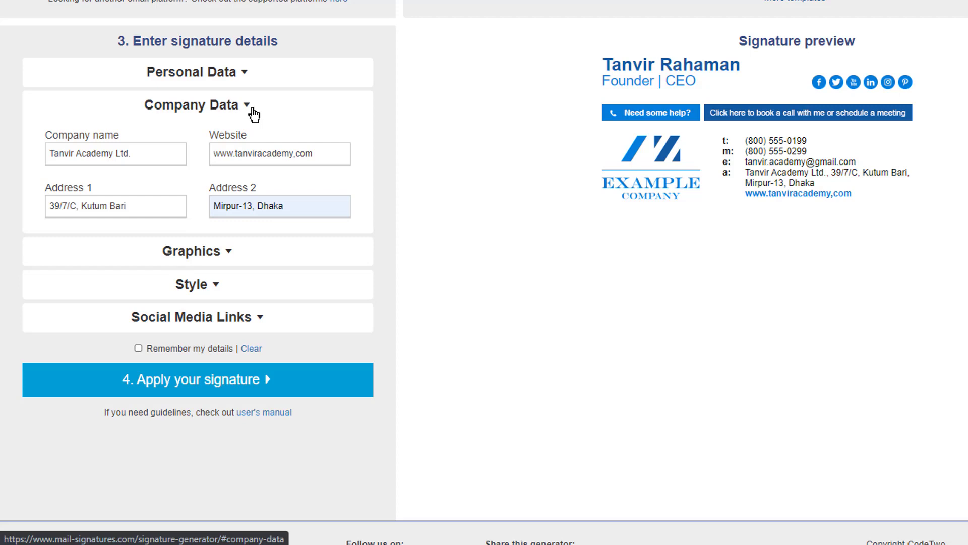
# Clear the sample logo URL, logo link, banner URL and banner link in the Graphics section.
pyautogui.click(228, 252)
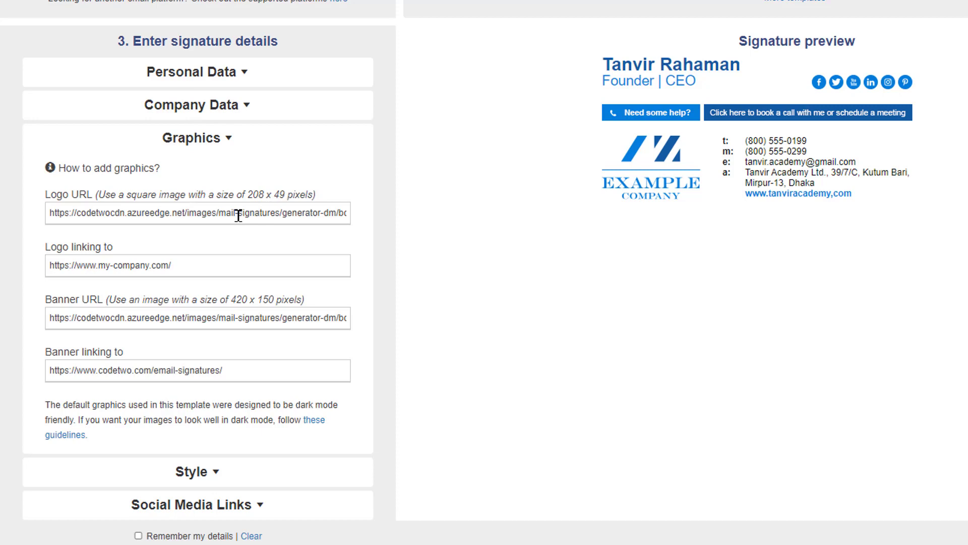
pyautogui.tripleClick(197, 210)
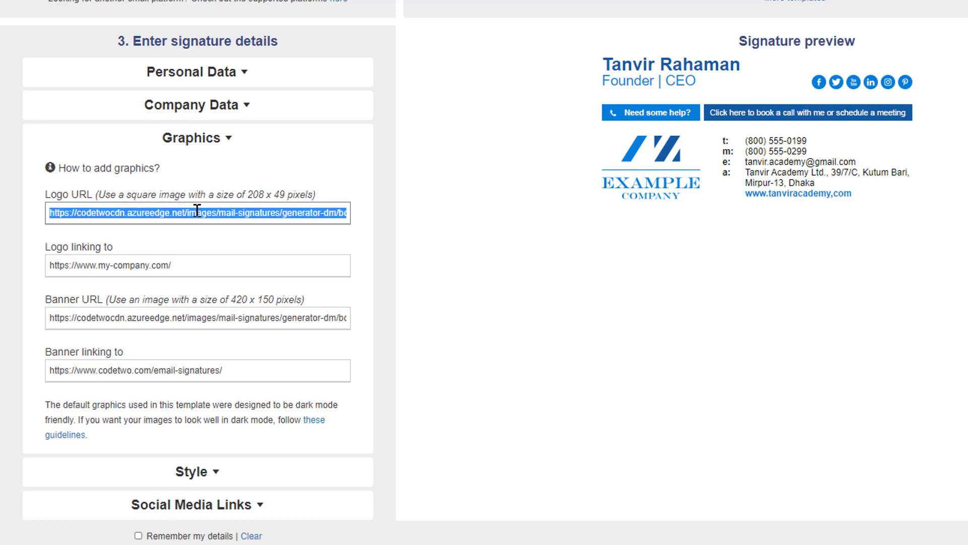
pyautogui.press('BackSpace')
pyautogui.tripleClick(162, 264)
pyautogui.press('BackSpace')
pyautogui.tripleClick(125, 311)
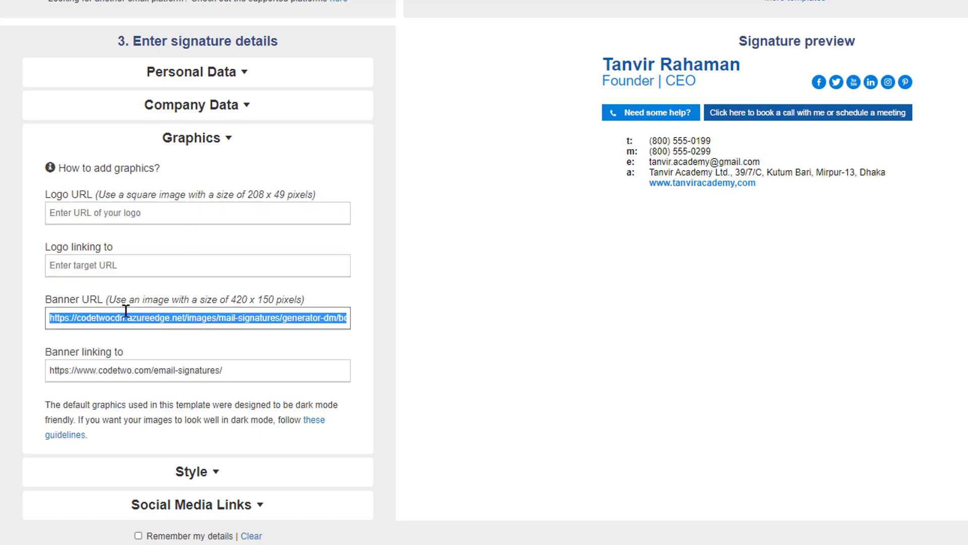
pyautogui.press('BackSpace')
pyautogui.tripleClick(107, 370)
pyautogui.press('BackSpace')
pyautogui.click(147, 213)
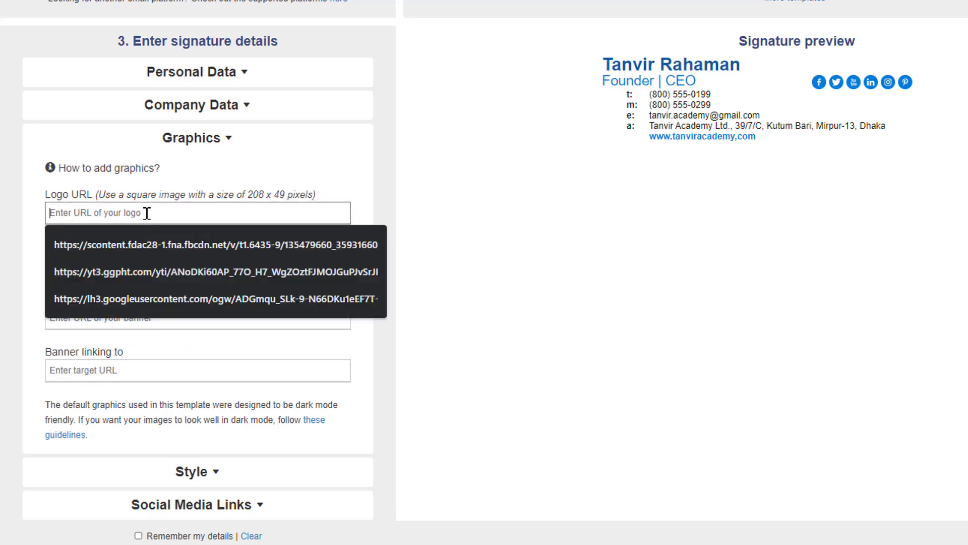
pyautogui.click(257, 149)
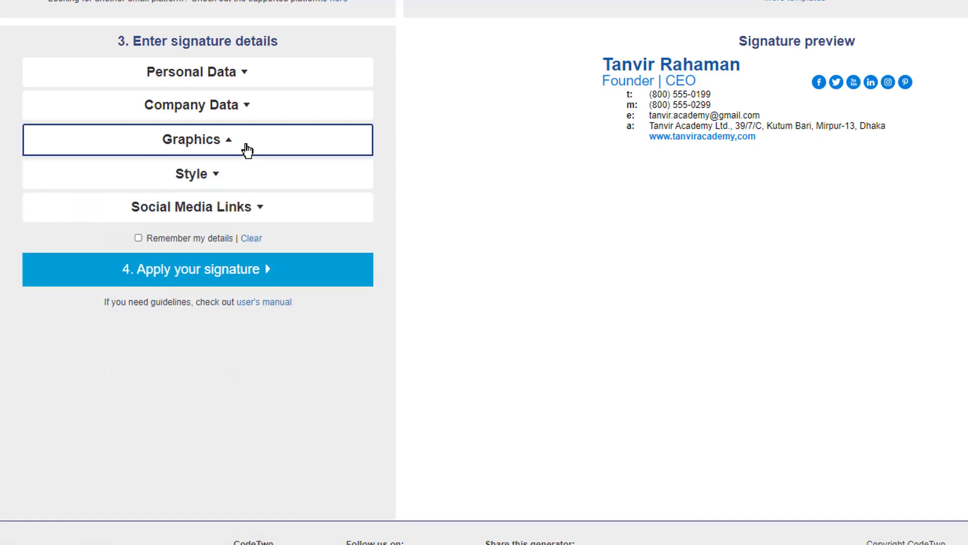
pyautogui.click(247, 150)
pyautogui.click(158, 216)
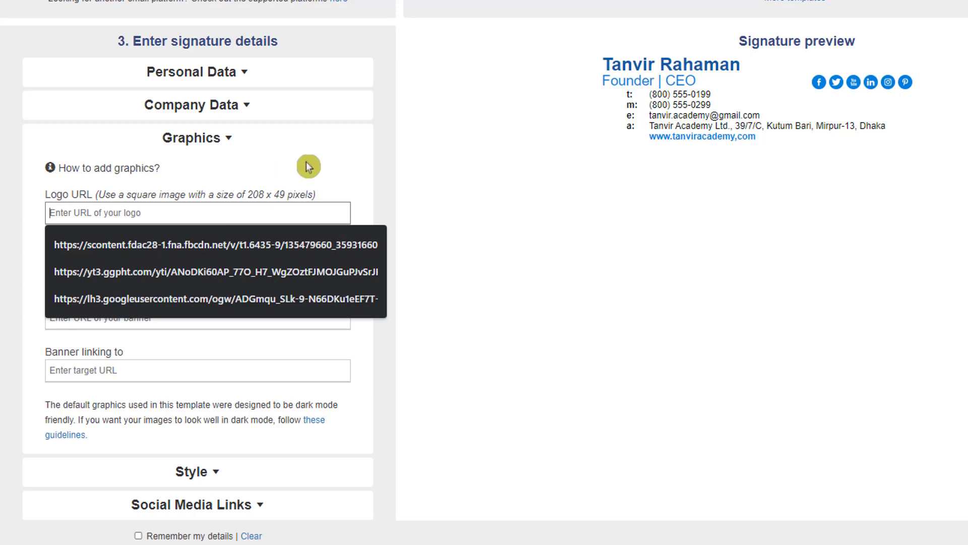
pyautogui.click(463, 197)
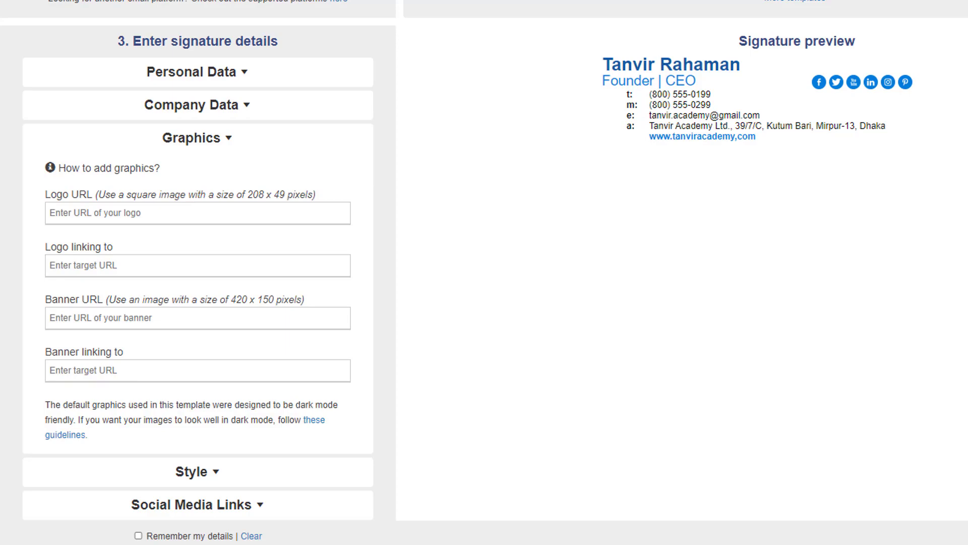
# Open Facebook in a new browser tab and go to the account owner's profile page.
pyautogui.hotkey('ctrl', 't')
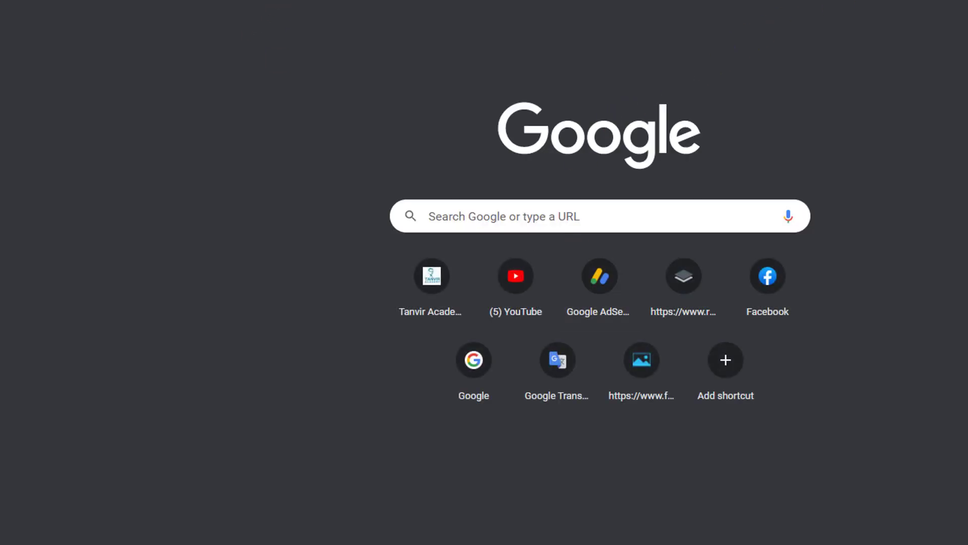
pyautogui.click(227, 0)
pyautogui.click(247, 0)
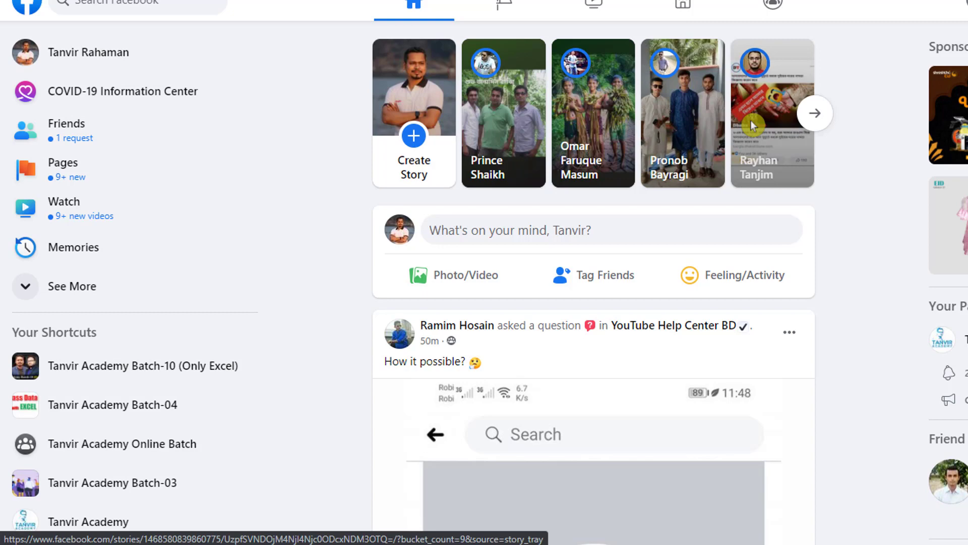
pyautogui.click(967, 3)
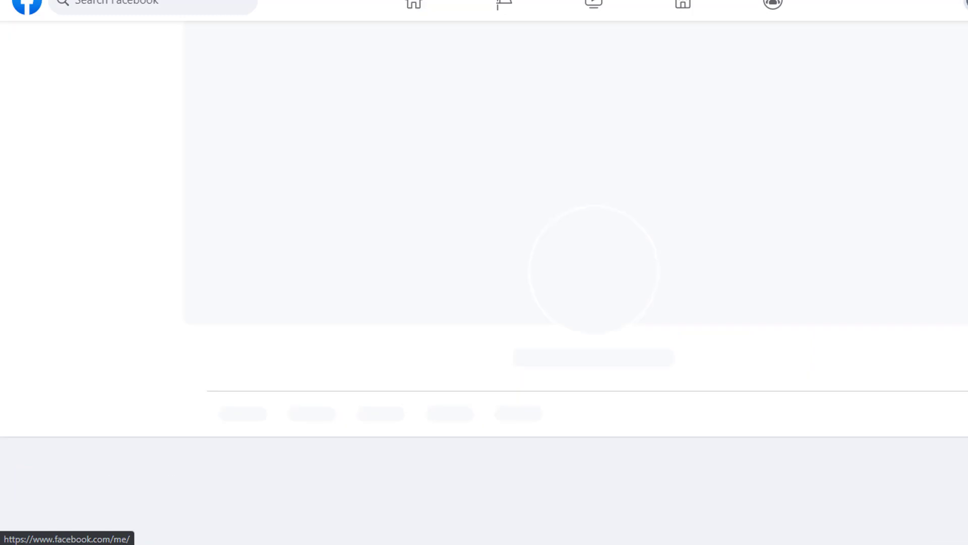
pyautogui.scroll(-3, 398, 280)
pyautogui.scroll(2, 389, 277)
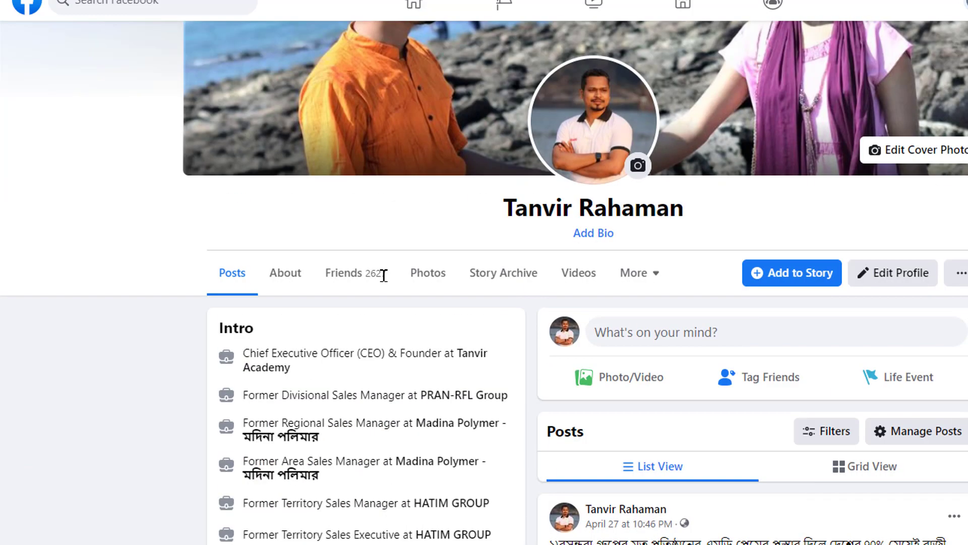
# Open the Profile Pictures album from the profile's photo albums.
pyautogui.click(421, 279)
pyautogui.scroll(3, 524, 347)
pyautogui.scroll(-4, 524, 347)
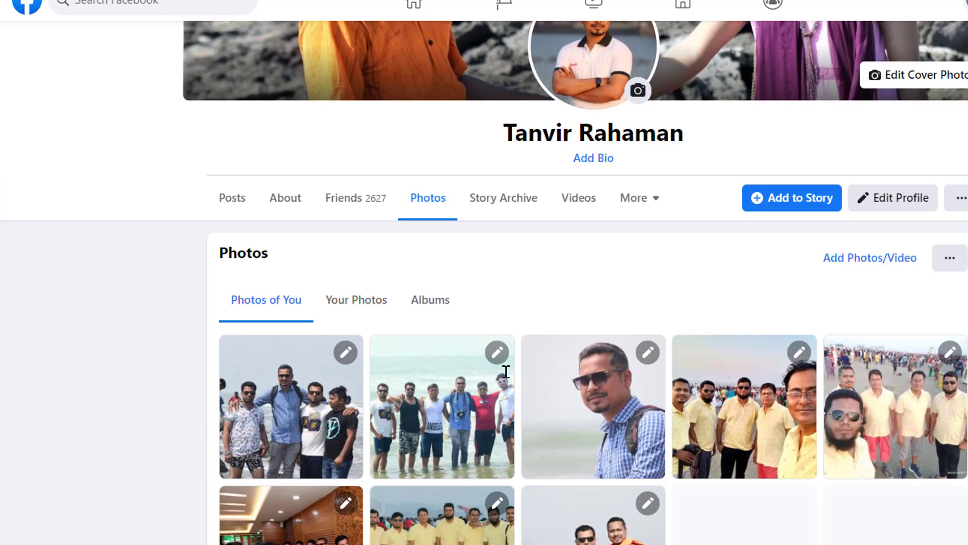
pyautogui.click(439, 305)
pyautogui.scroll(-3, 638, 307)
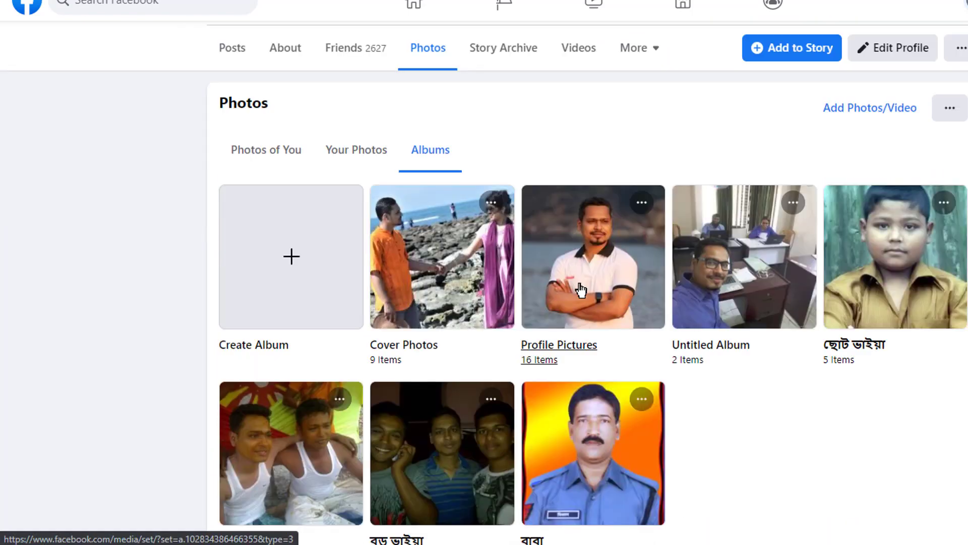
pyautogui.click(549, 272)
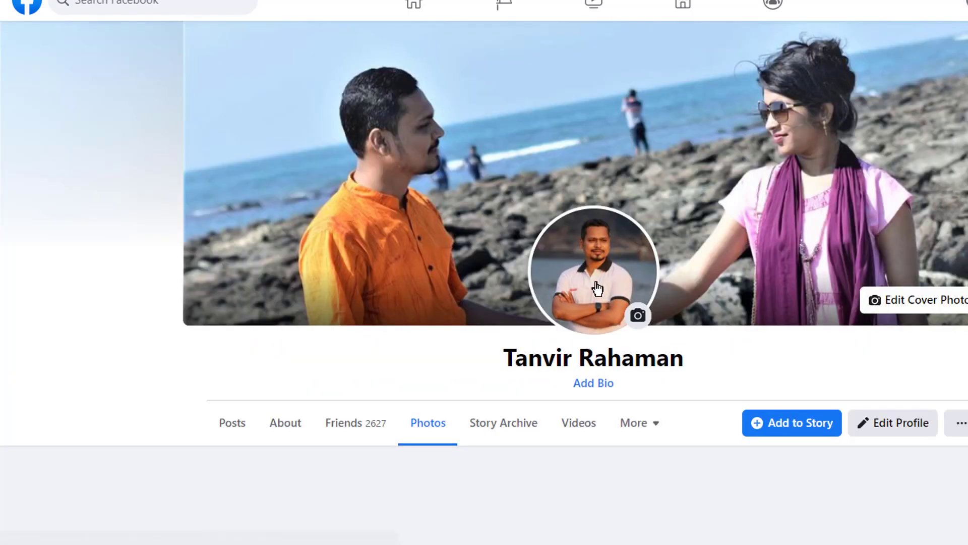
pyautogui.scroll(-7, 596, 287)
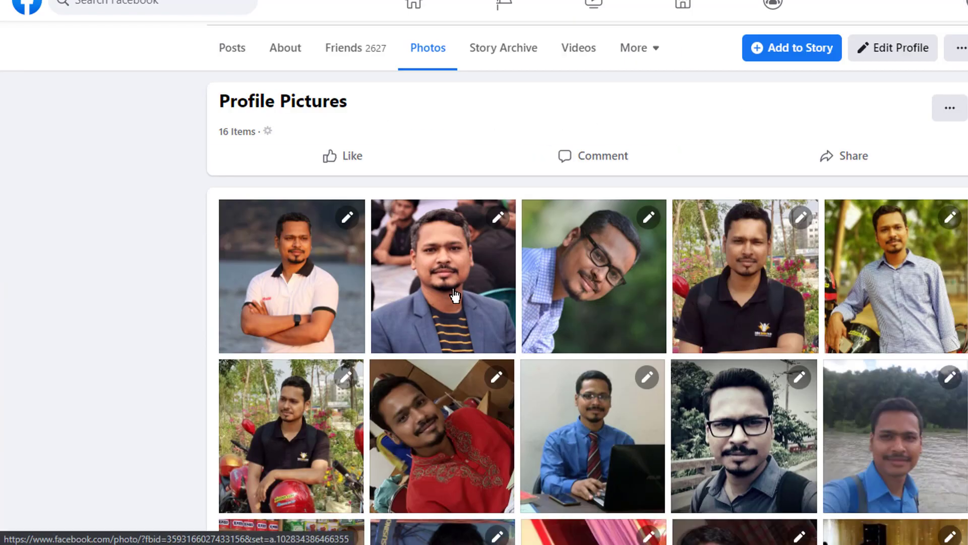
# Open the third profile picture, the portrait with glasses and a blue checked shirt, and copy its image address.
pyautogui.click(593, 282)
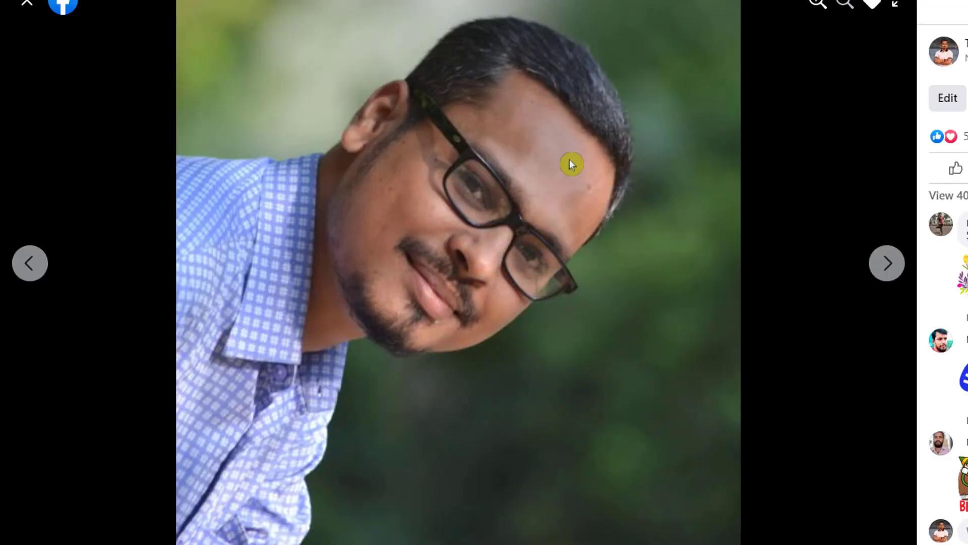
pyautogui.rightClick(522, 90)
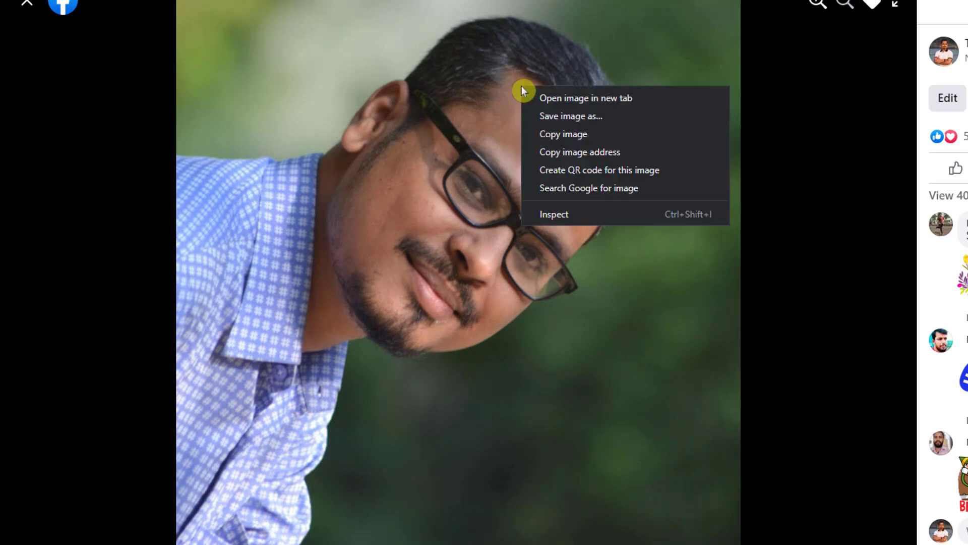
pyautogui.click(635, 152)
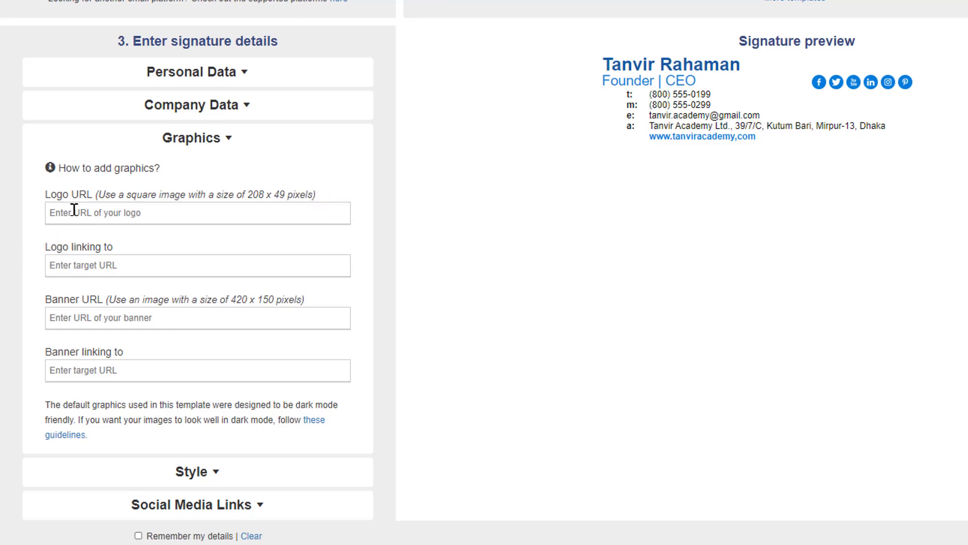
# Return to the signature generator and paste the copied image address as the Logo URL in the Graphics section.
pyautogui.click(74, 210)
pyautogui.rightClick(74, 209)
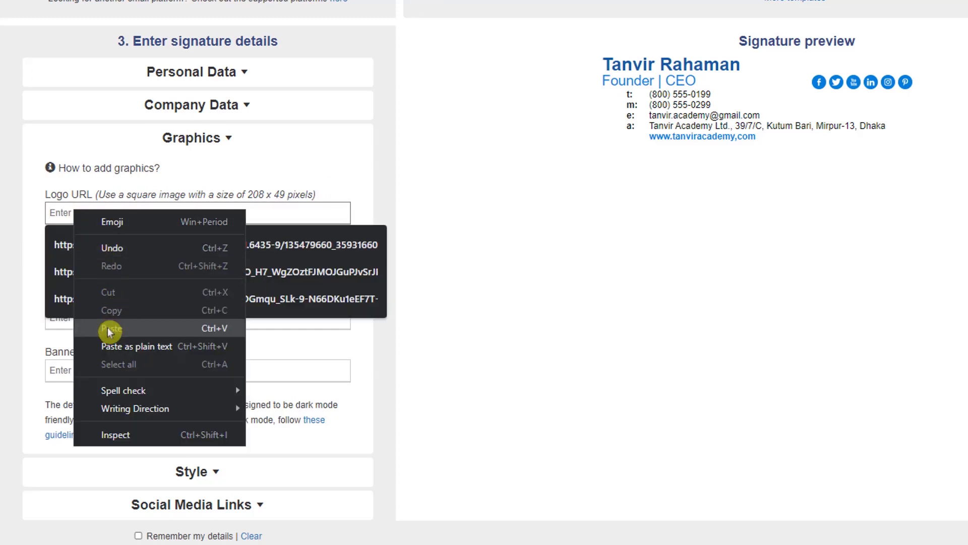
pyautogui.click(82, 325)
pyautogui.scroll(3, 730, 377)
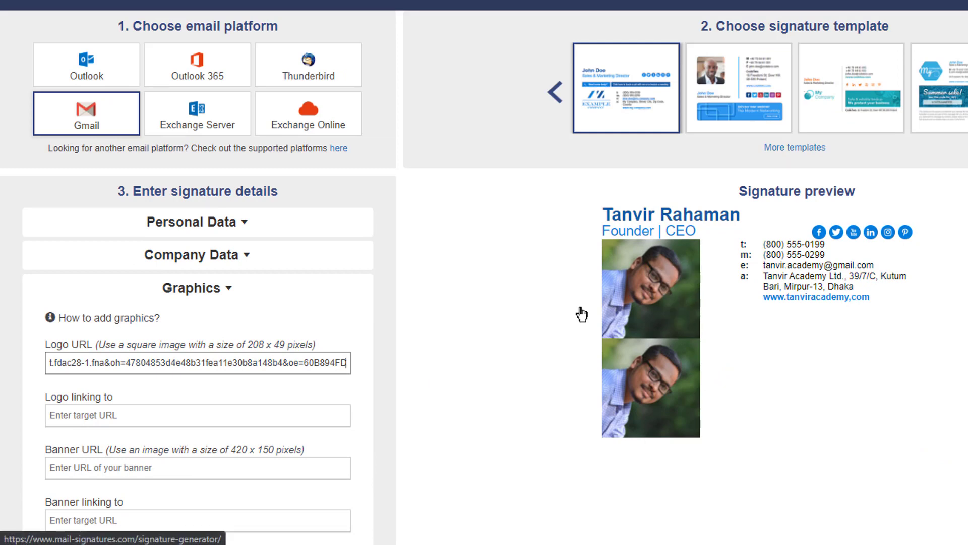
pyautogui.scroll(-2, 226, 374)
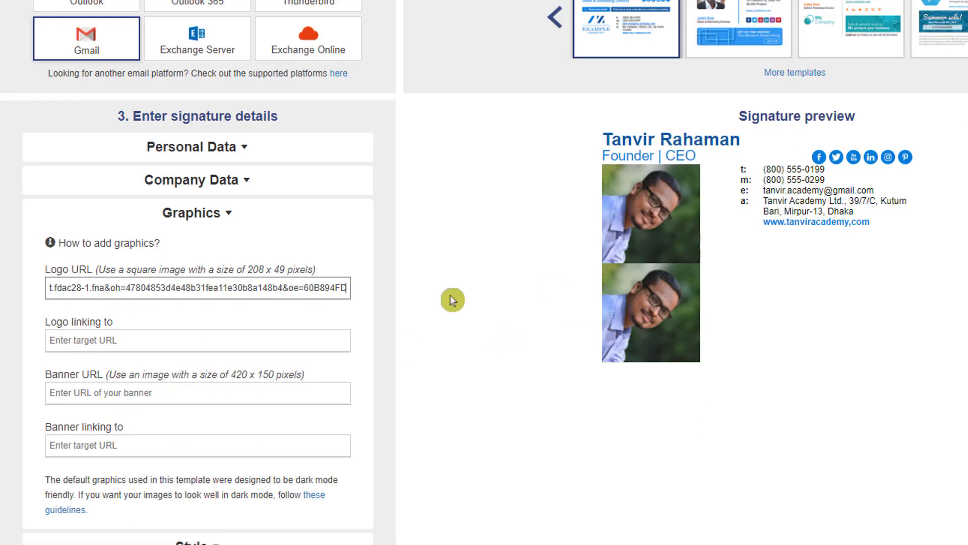
pyautogui.click(120, 337)
pyautogui.click(120, 396)
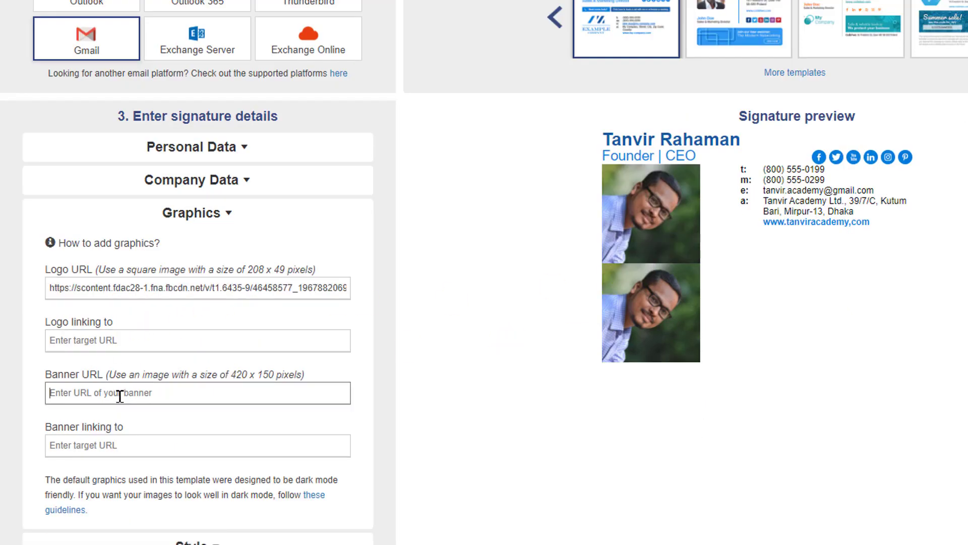
# Try the second signature template (rounded-squares) and switch the signature to the third template (simple-and-light).
pyautogui.scroll(2, 781, 57)
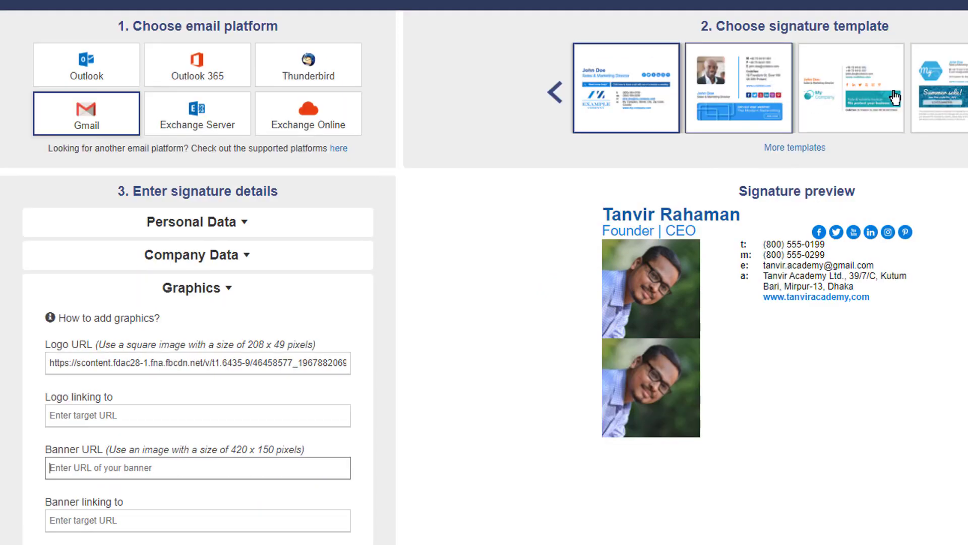
pyautogui.click(726, 116)
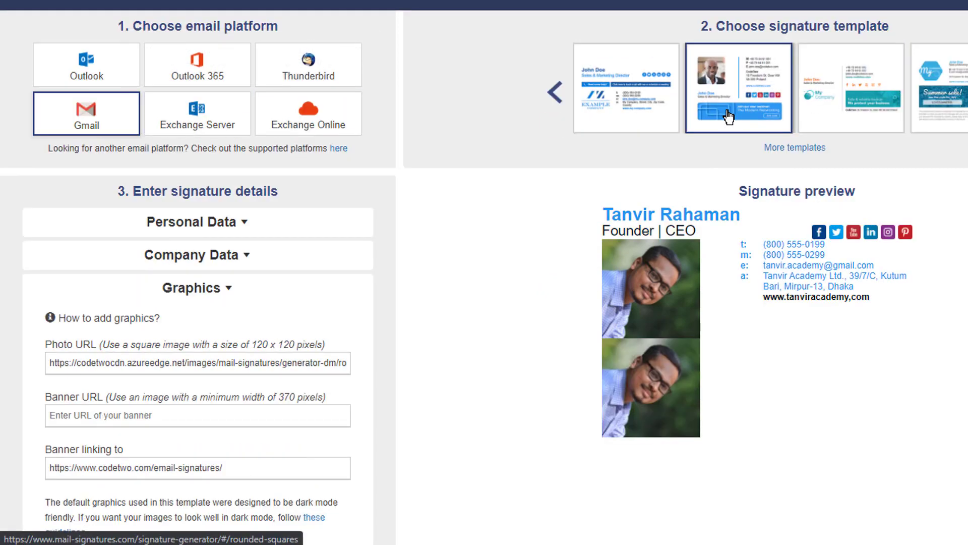
pyautogui.click(822, 90)
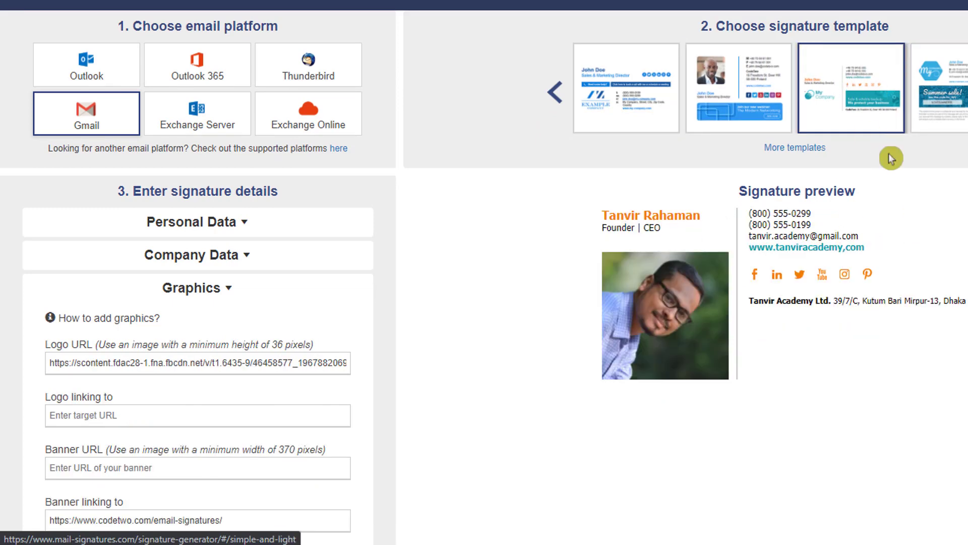
# Clear the sample banner link of the new template and collapse the Graphics section.
pyautogui.scroll(-3, 311, 298)
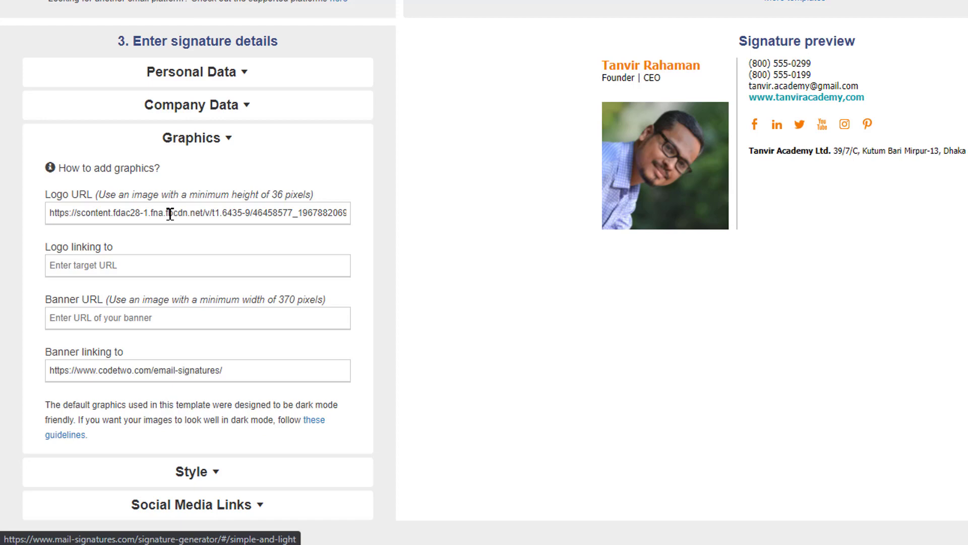
pyautogui.tripleClick(147, 372)
pyautogui.press('BackSpace')
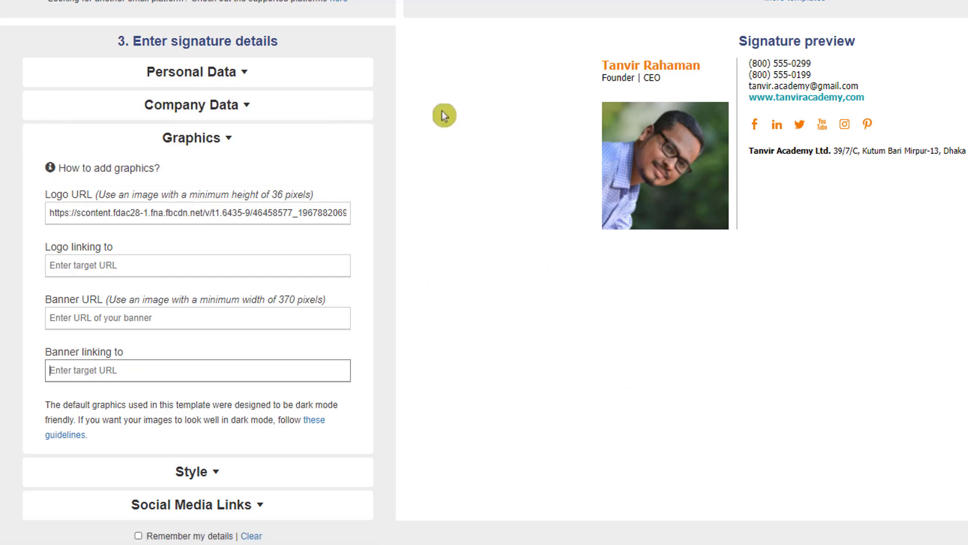
pyautogui.click(233, 149)
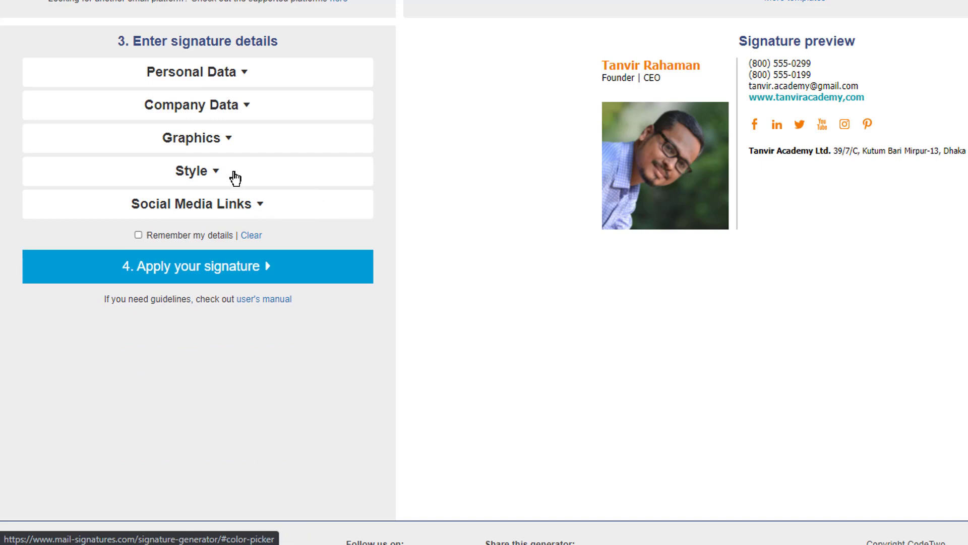
# Expand the Style section and review the signature's three font colors and font style against the preview.
pyautogui.click(217, 175)
pyautogui.click(107, 217)
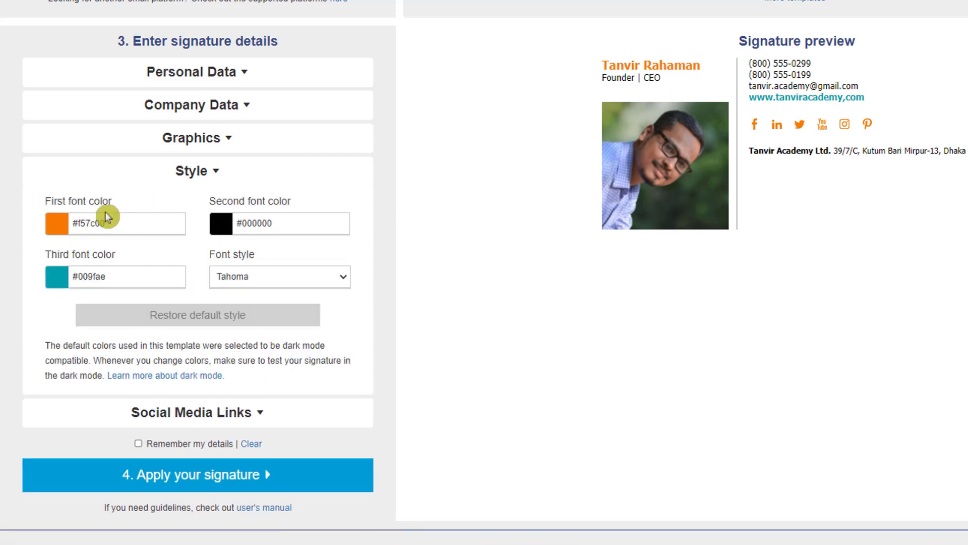
pyautogui.scroll(2, 716, 206)
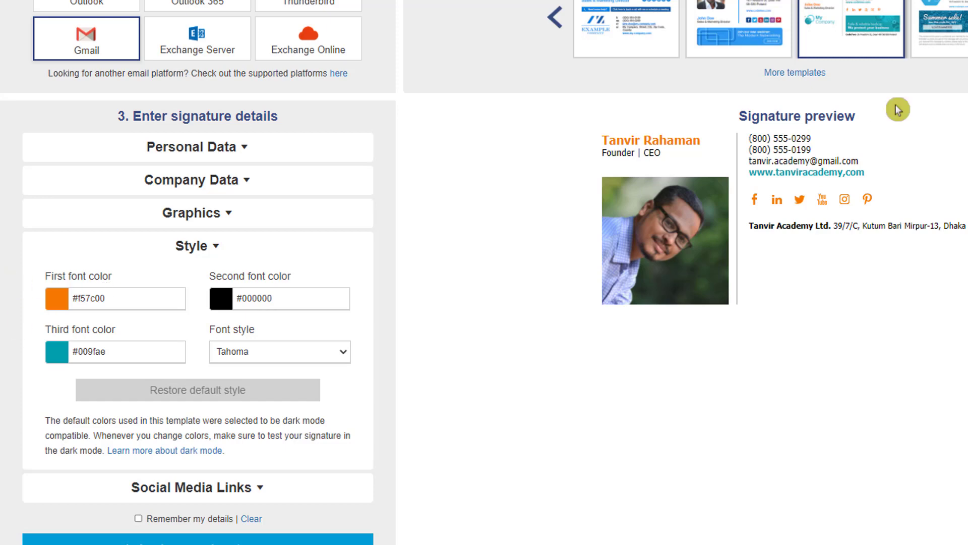
pyautogui.scroll(-3, 241, 381)
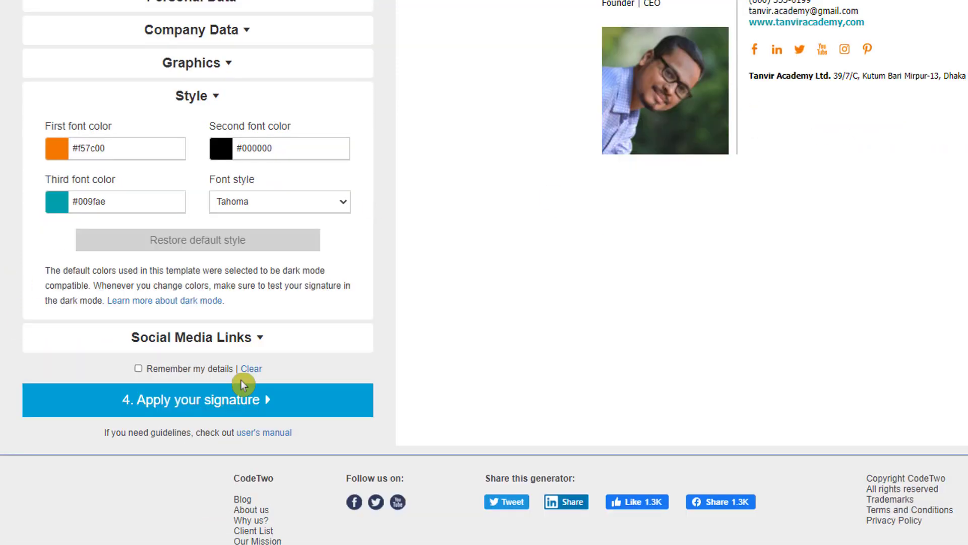
# Expand the Social Media Links section, switch to Facebook, and copy the address of the own profile page.
pyautogui.click(223, 339)
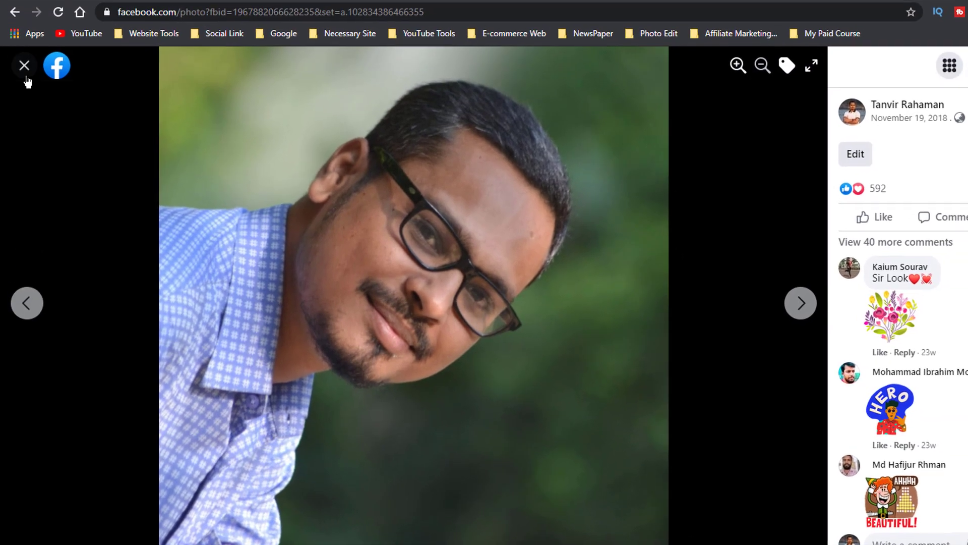
pyautogui.click(25, 66)
pyautogui.scroll(6, 341, 188)
pyautogui.click(388, 69)
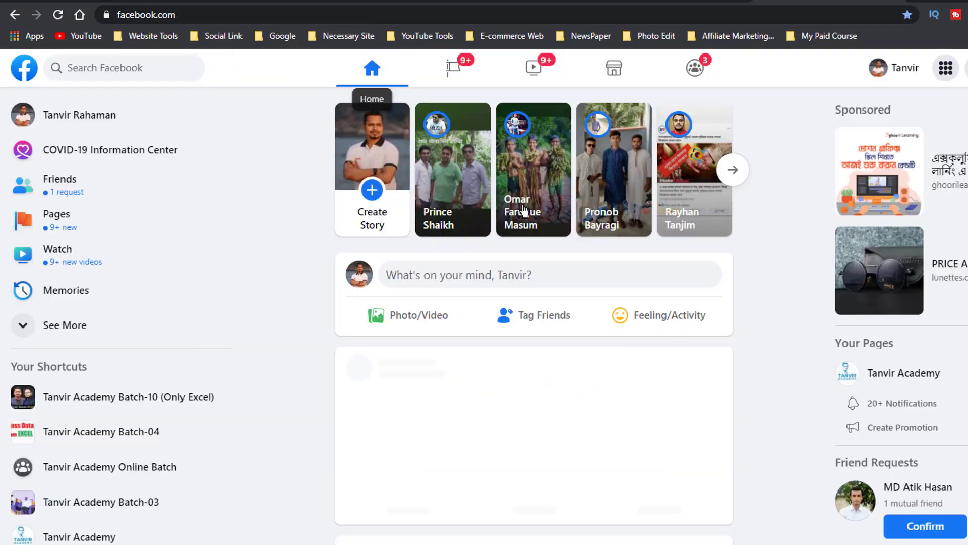
pyautogui.click(902, 73)
pyautogui.click(267, 15)
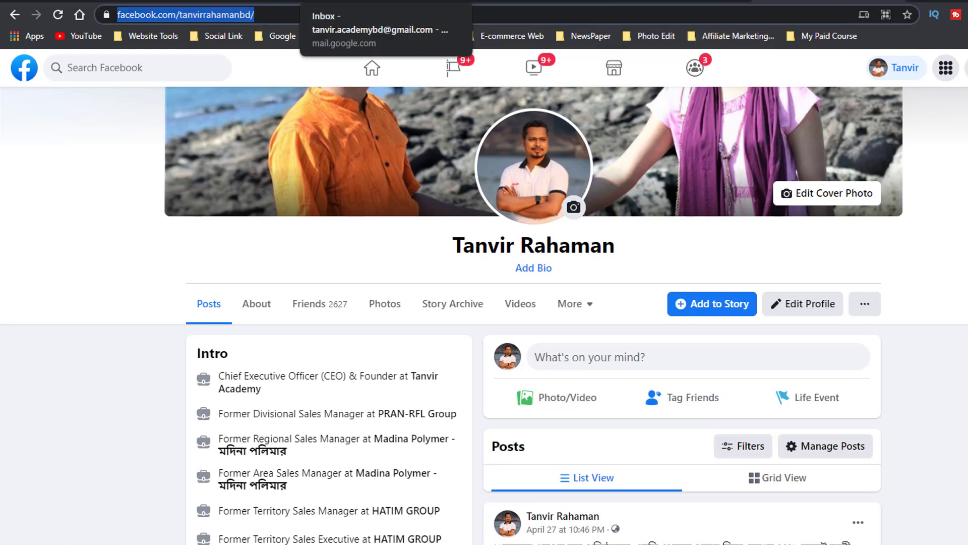
# Return to the signature generator, paste the copied profile address as the Facebook link, and collapse the Social Media Links section.
pyautogui.click(380, 1)
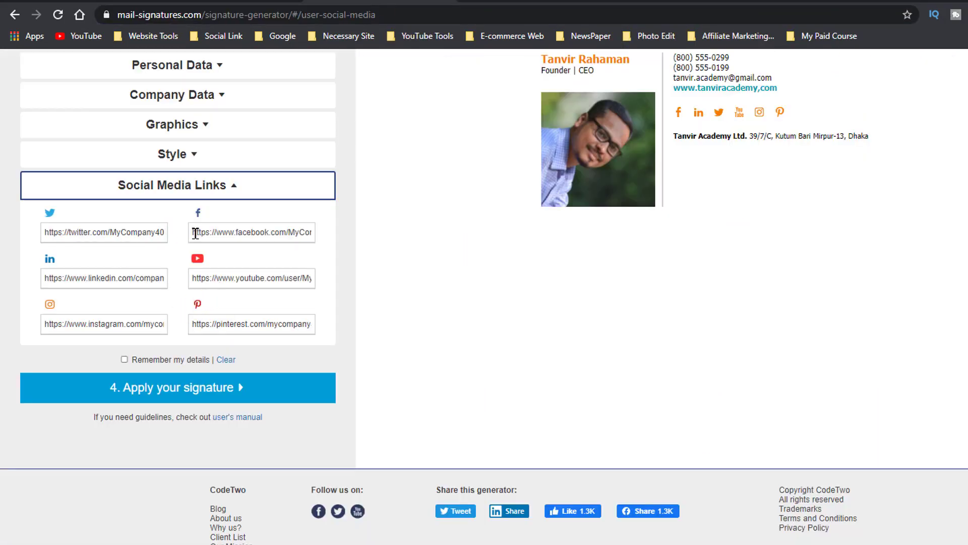
pyautogui.tripleClick(196, 233)
pyautogui.hotkey('ctrl', 'v')
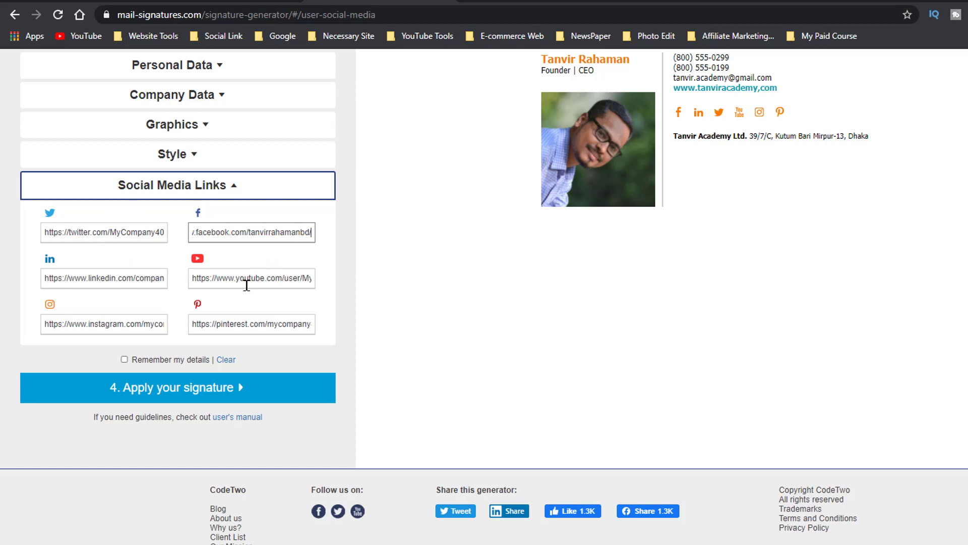
pyautogui.tripleClick(111, 227)
pyautogui.scroll(1, 112, 227)
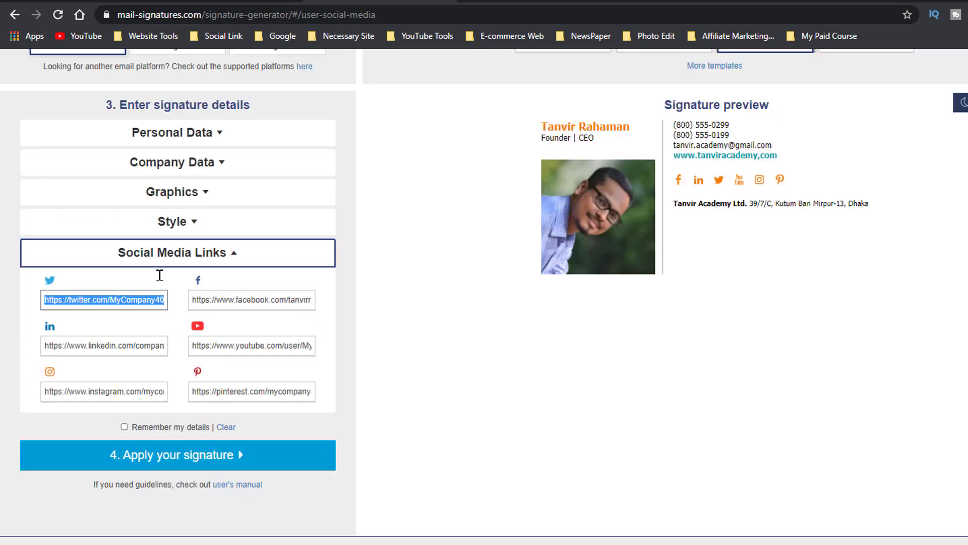
pyautogui.click(218, 263)
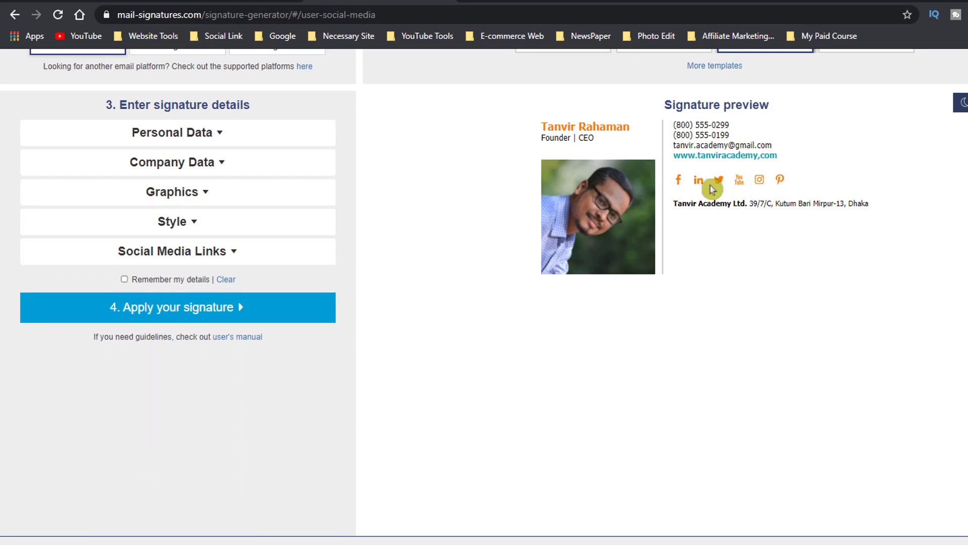
# Browse further through the signature templates and apply the pad-box template.
pyautogui.scroll(1, 789, 271)
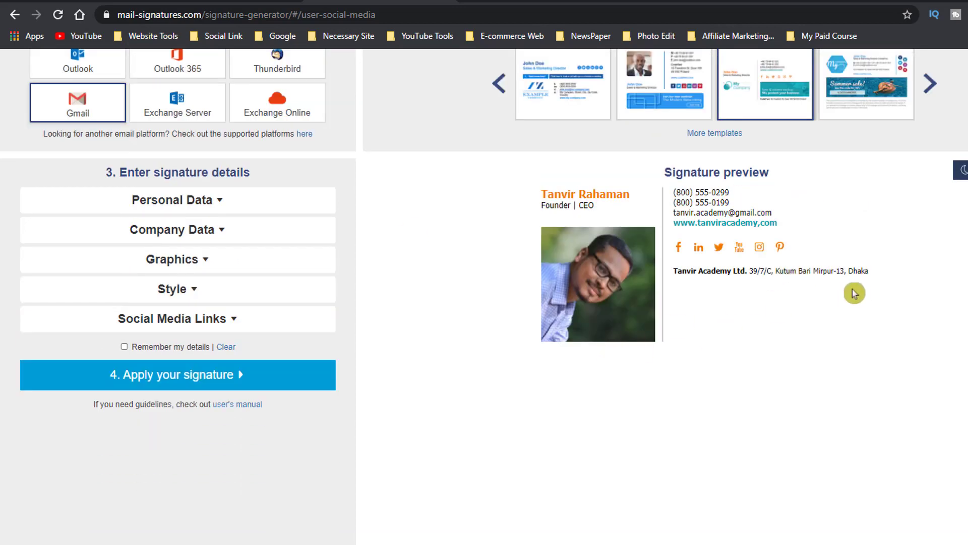
pyautogui.scroll(1, 692, 318)
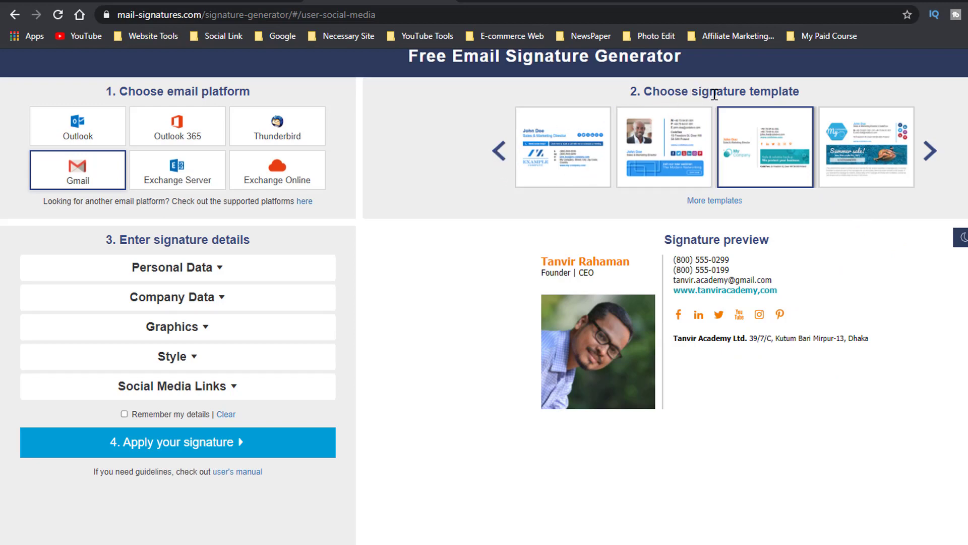
pyautogui.click(930, 150)
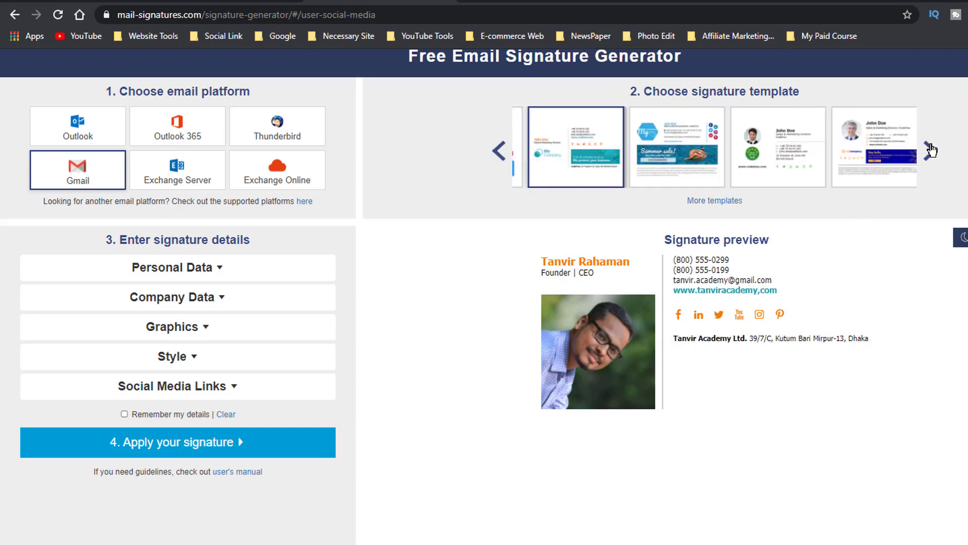
pyautogui.click(932, 150)
pyautogui.click(560, 132)
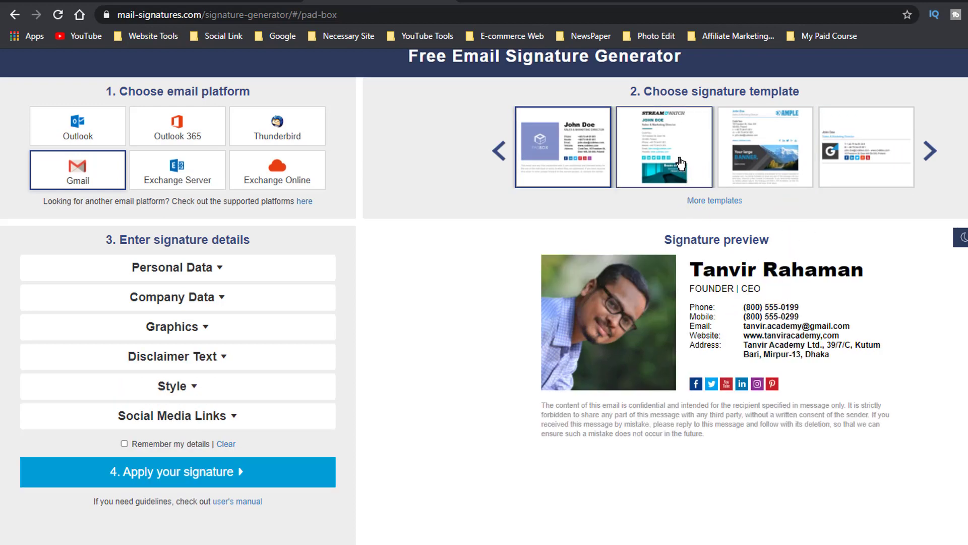
# Try several other signature templates, including all-inclusive and compact-logo, and return to the pad-box template.
pyautogui.click(679, 159)
pyautogui.click(751, 154)
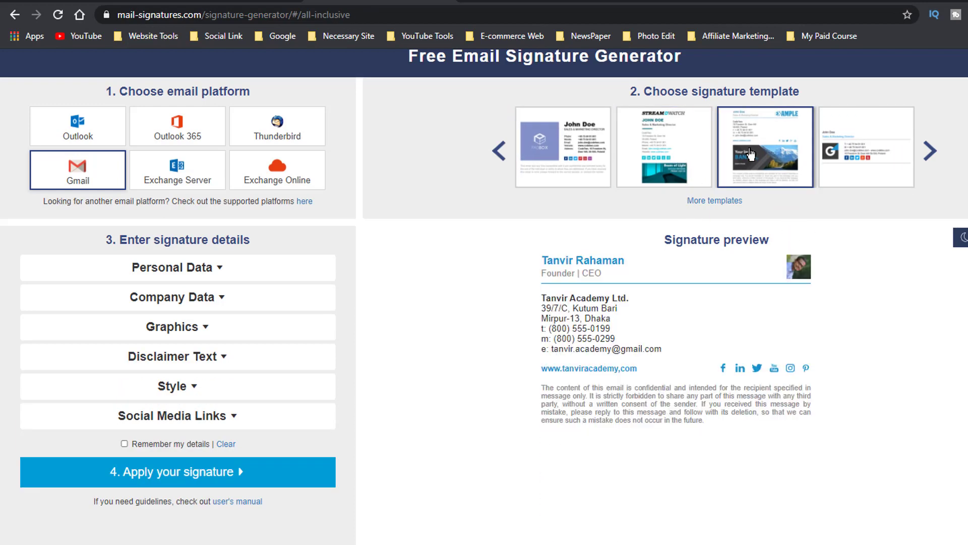
pyautogui.click(844, 162)
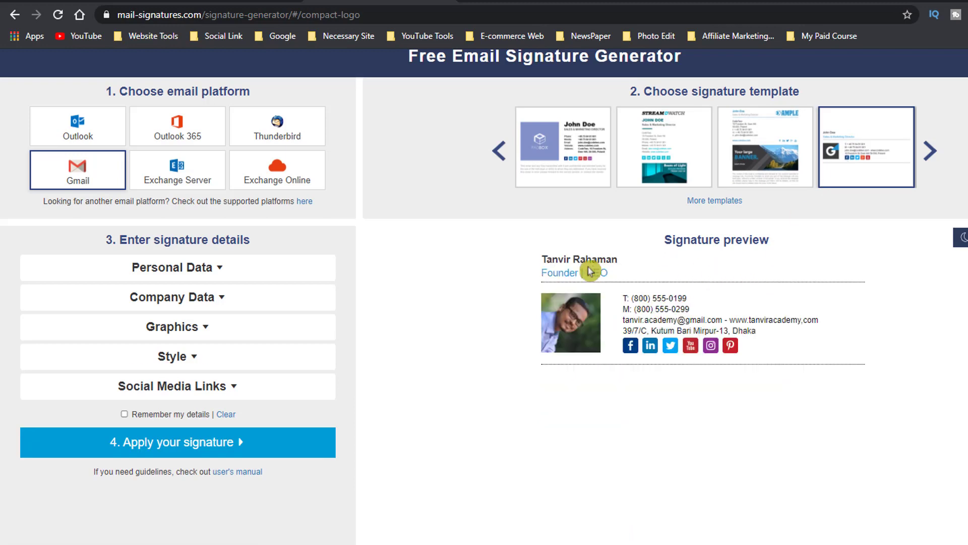
pyautogui.click(930, 151)
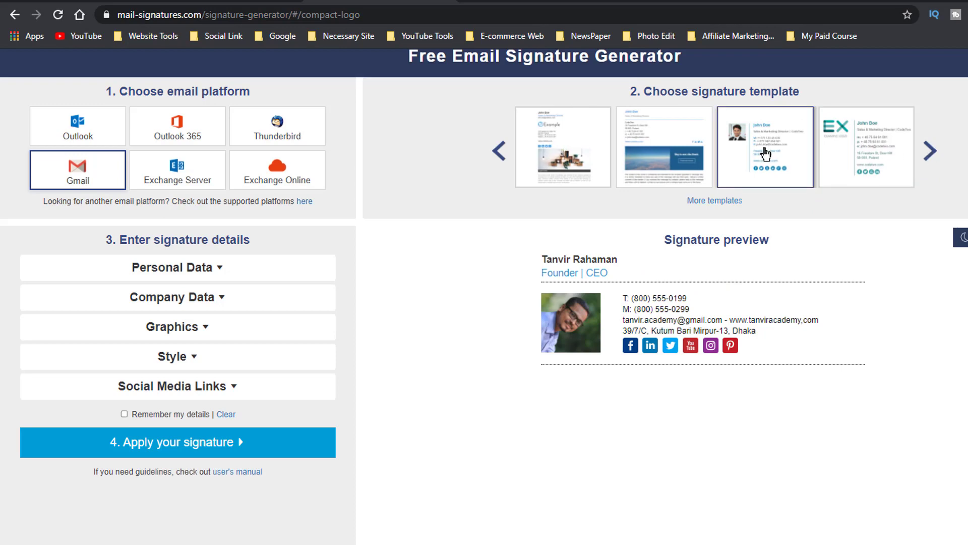
pyautogui.click(767, 154)
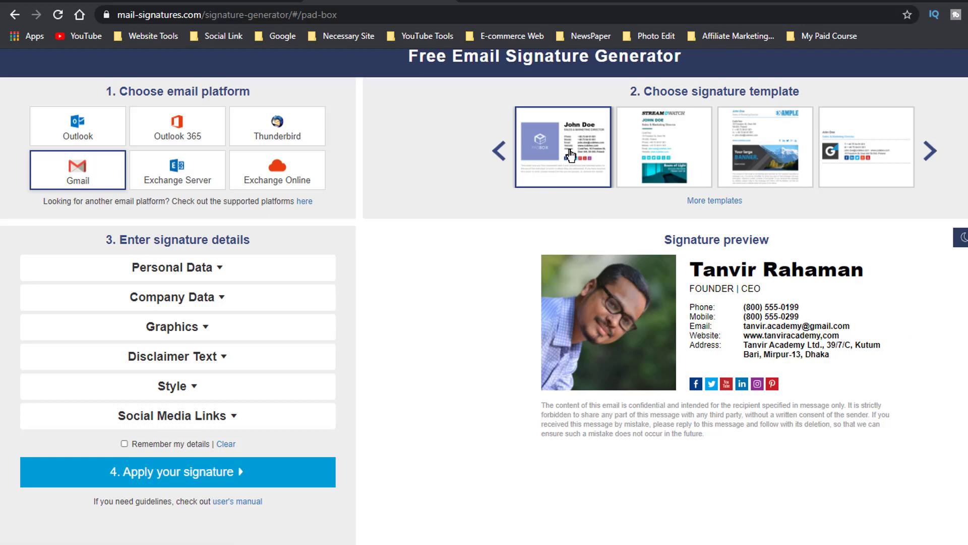
# Apply the finished signature for Gmail and copy it to the clipboard.
pyautogui.scroll(-3, 250, 432)
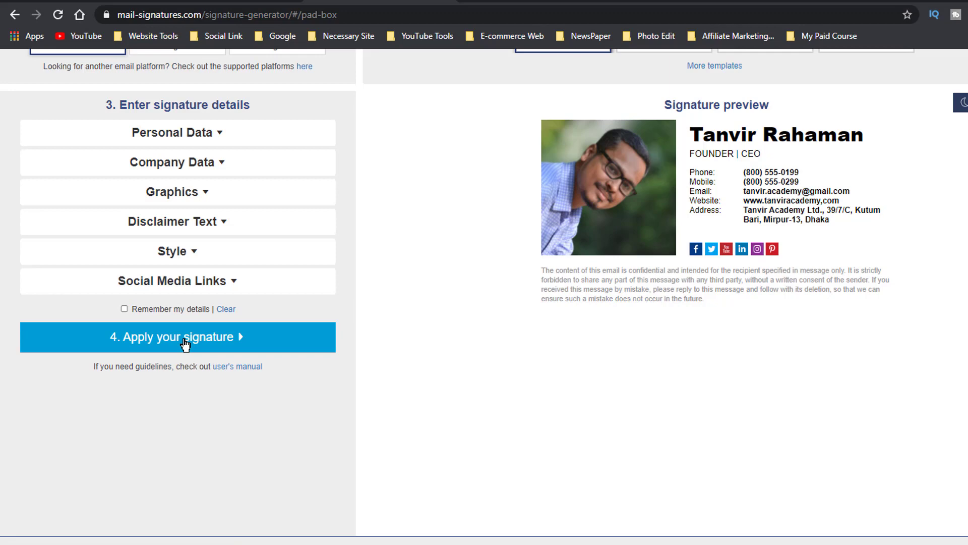
pyautogui.click(186, 345)
pyautogui.scroll(2, 526, 255)
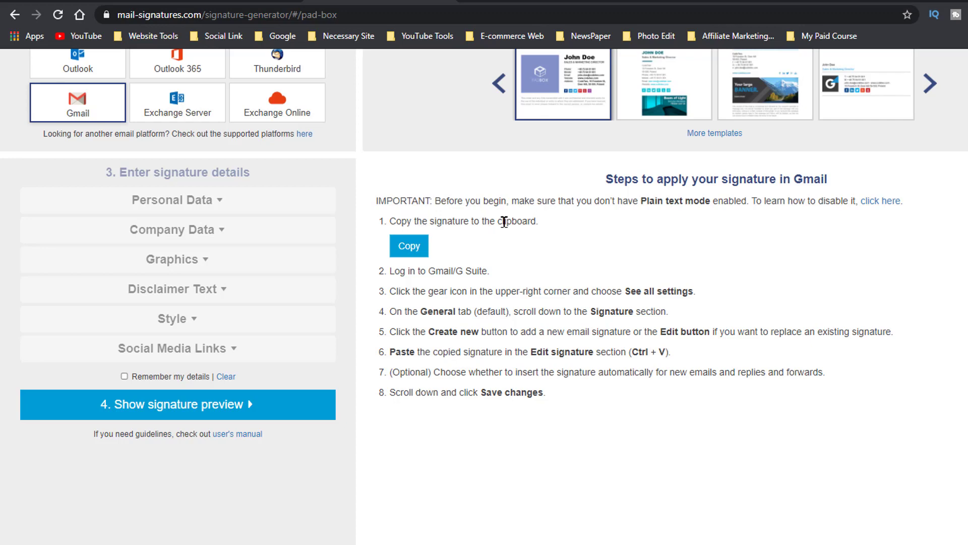
pyautogui.click(412, 250)
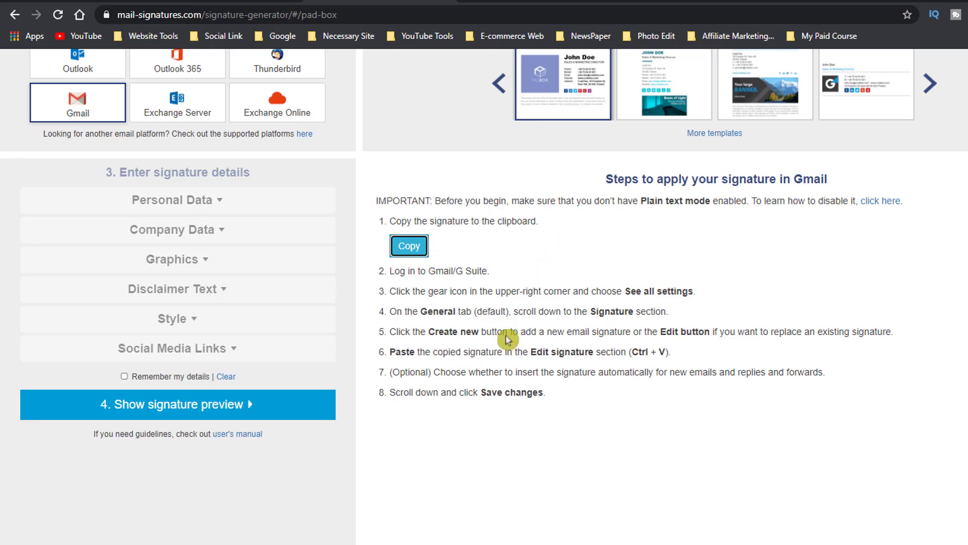
# Switch to Gmail, close the new message window, and open the Signature section of the full General settings.
pyautogui.click(495, 1)
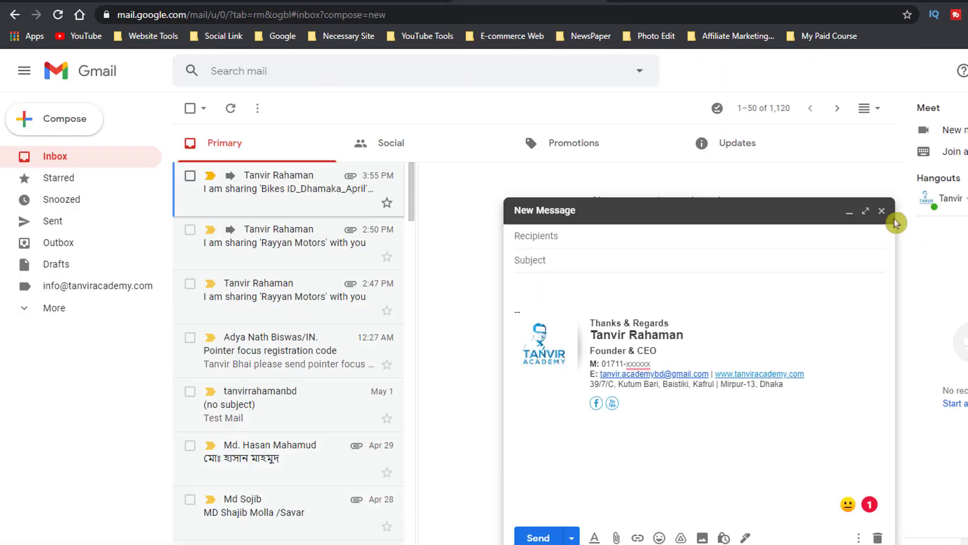
pyautogui.click(882, 211)
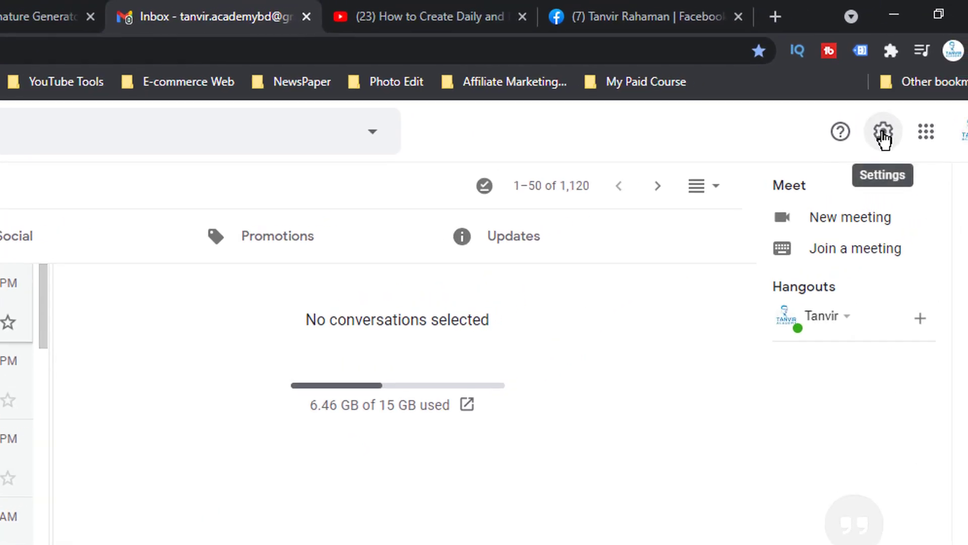
pyautogui.click(883, 134)
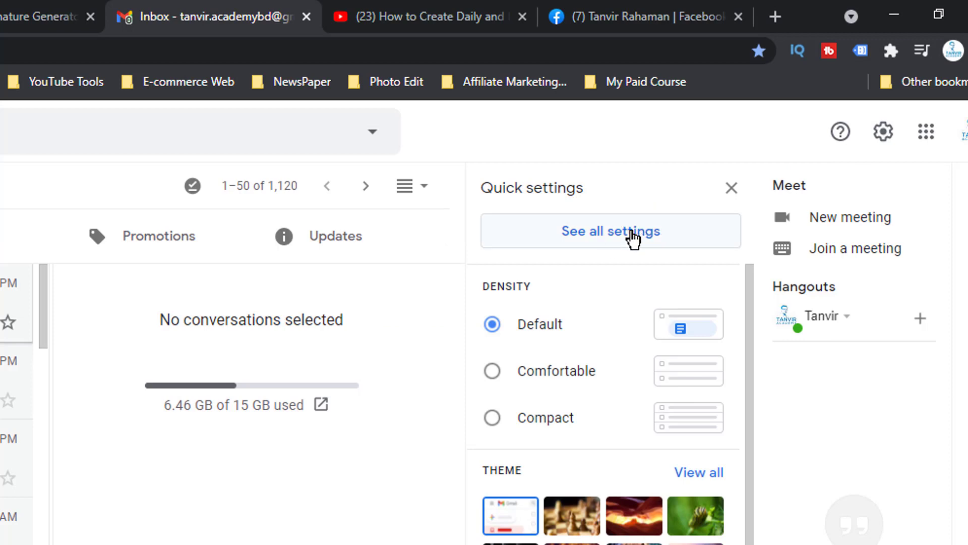
pyautogui.click(632, 239)
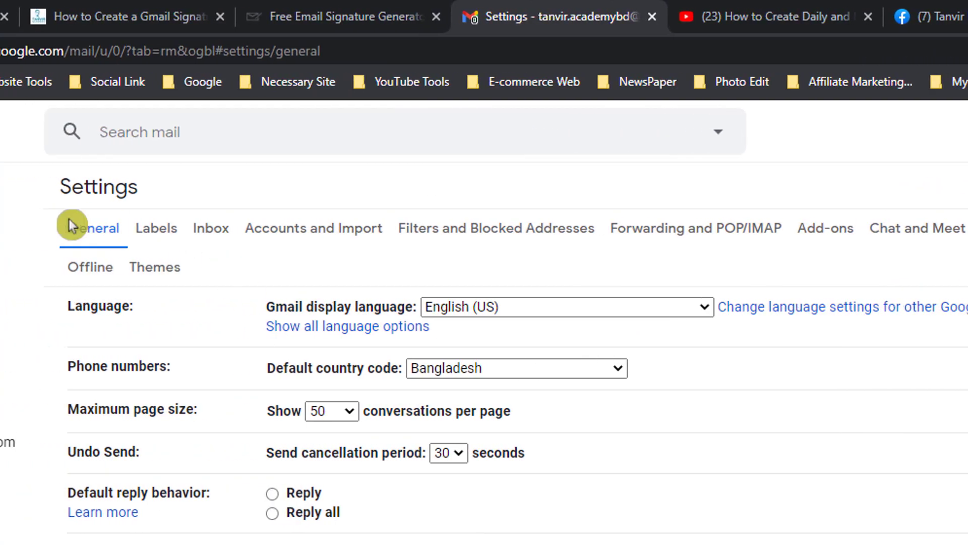
pyautogui.scroll(-20, 275, 535)
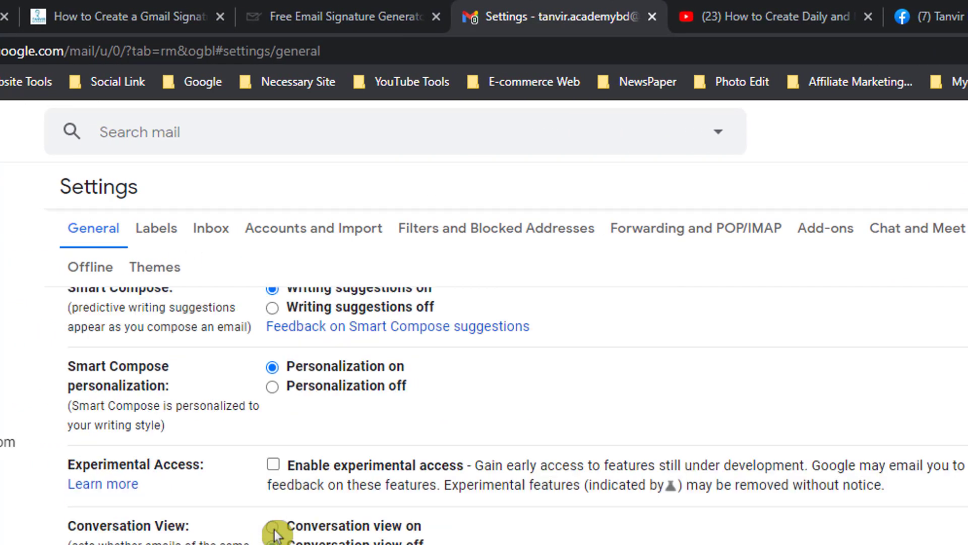
pyautogui.scroll(-15, 275, 536)
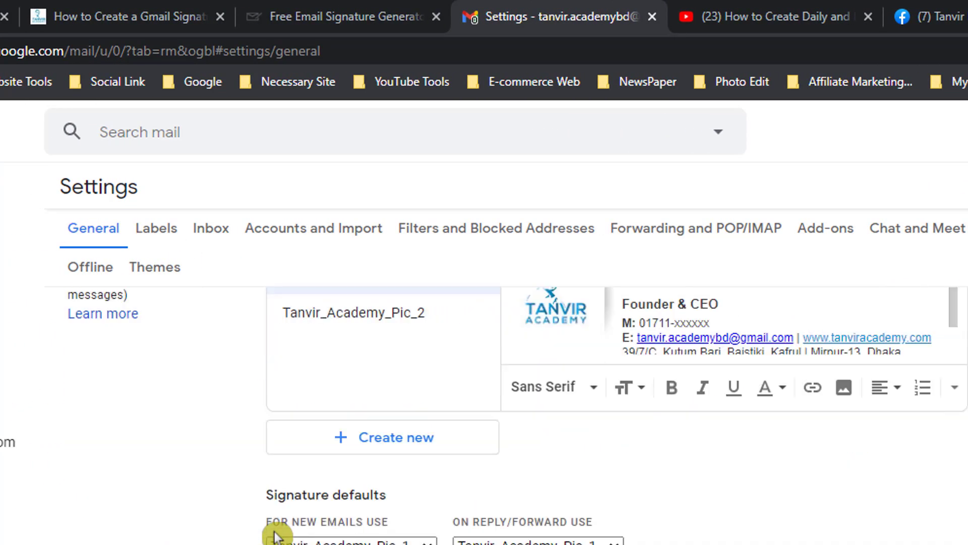
pyautogui.scroll(2, 212, 440)
pyautogui.scroll(2, 152, 407)
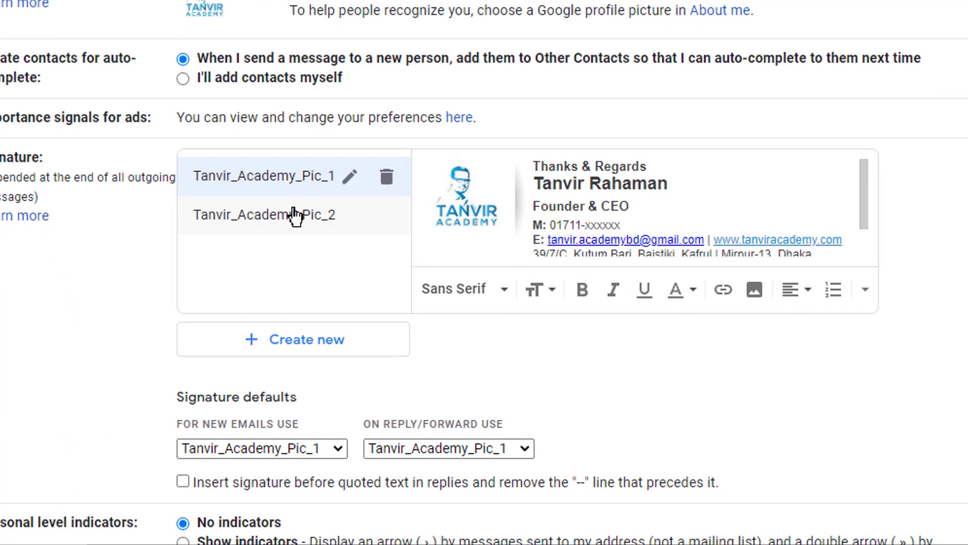
# Review the two existing signatures in the Signature settings.
pyautogui.click(371, 465)
pyautogui.click(287, 188)
pyautogui.click(287, 219)
pyautogui.click(289, 190)
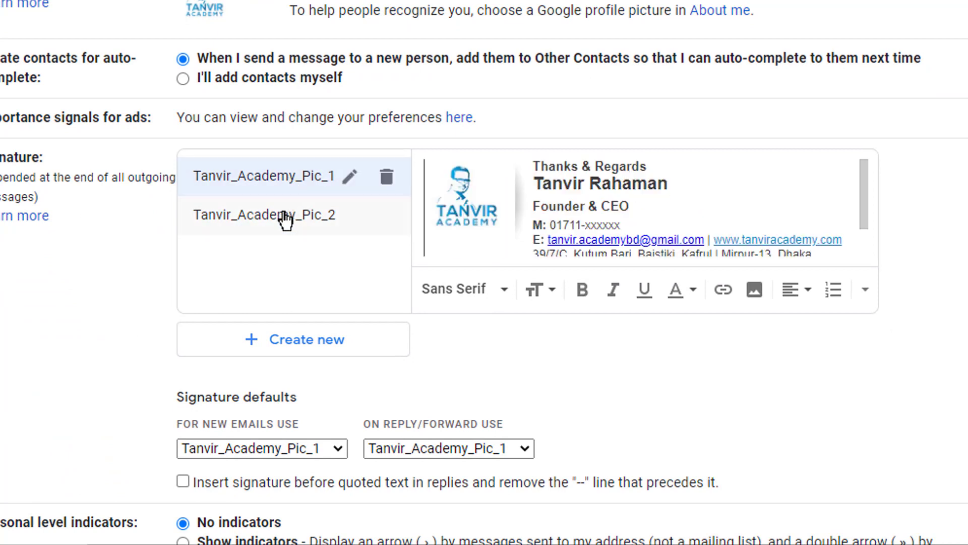
# Create a new Gmail signature named New-Pic-Sig.
pyautogui.click(325, 346)
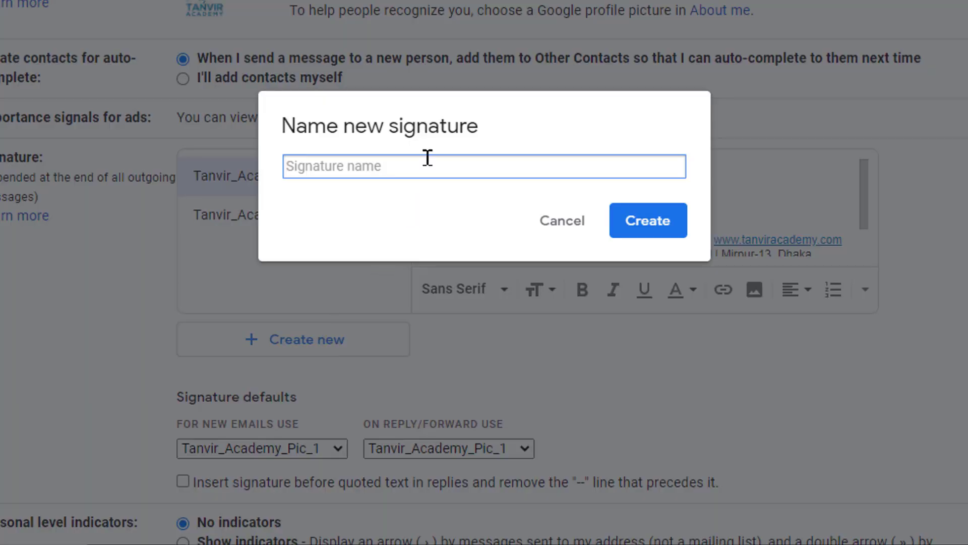
pyautogui.write('New-Pic-Sig')
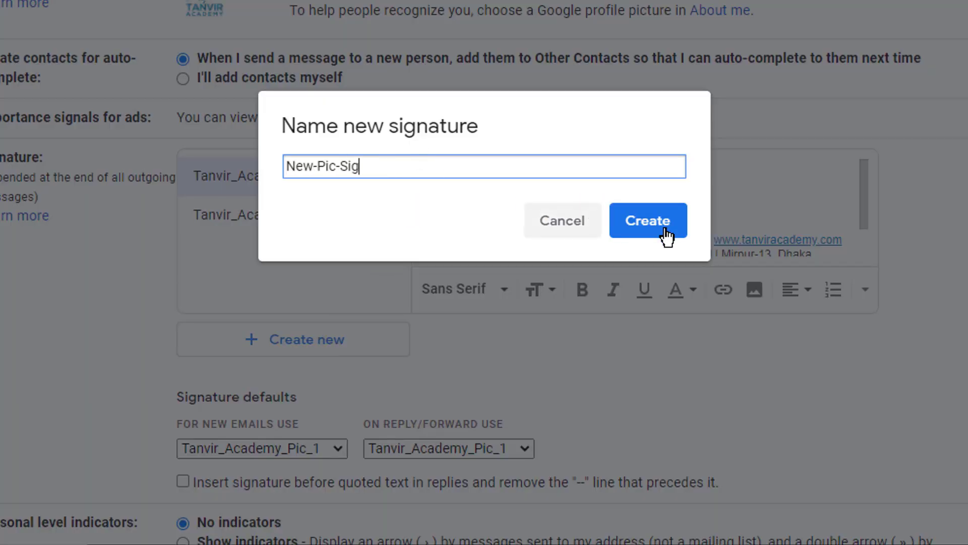
pyautogui.click(634, 223)
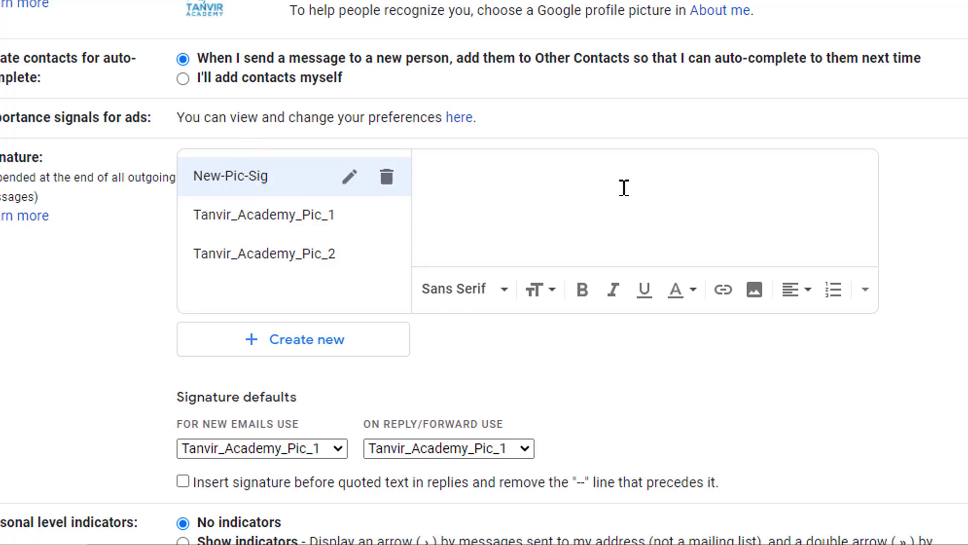
# Paste the copied signature into the New-Pic-Sig editor and check its photo, contact details, social icons and disclaimer.
pyautogui.rightClick(535, 173)
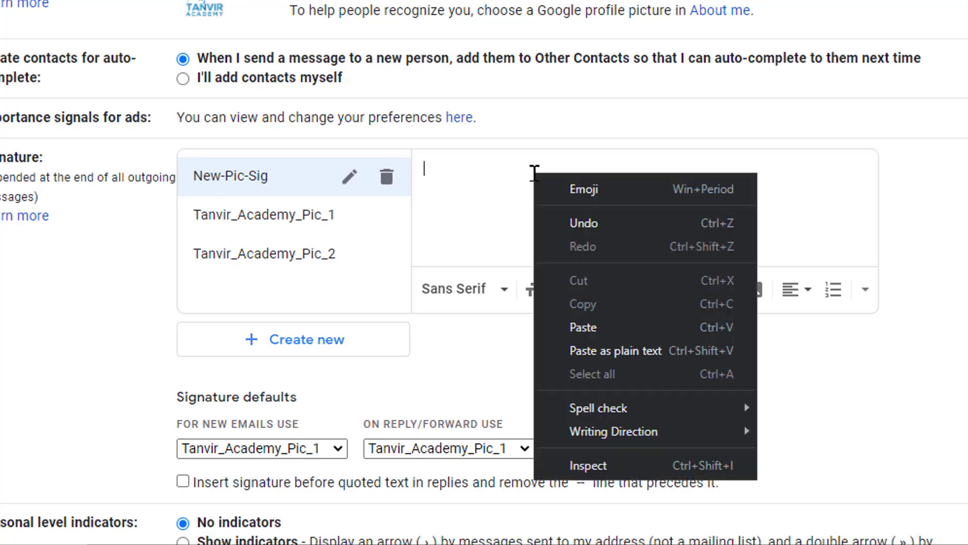
pyautogui.click(574, 325)
pyautogui.scroll(5, 718, 209)
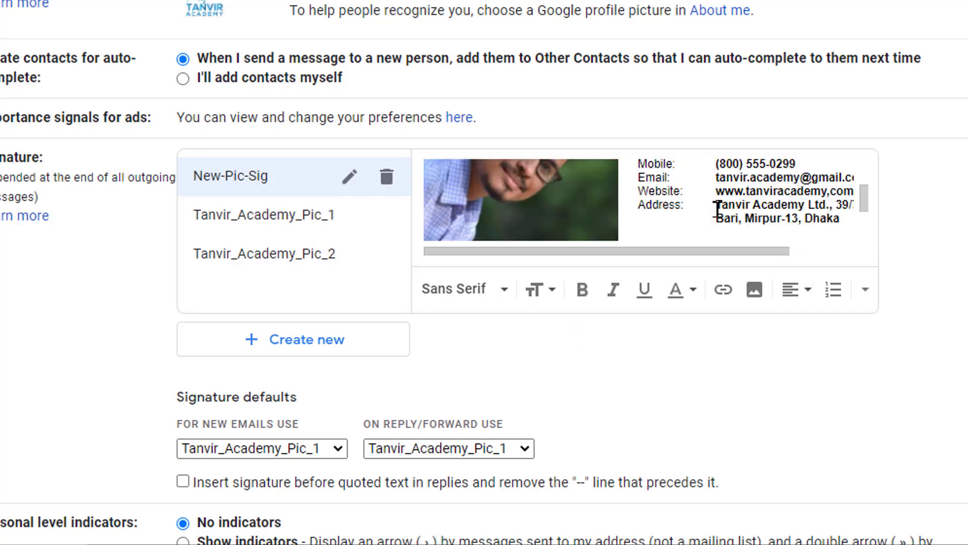
pyautogui.scroll(3, 718, 210)
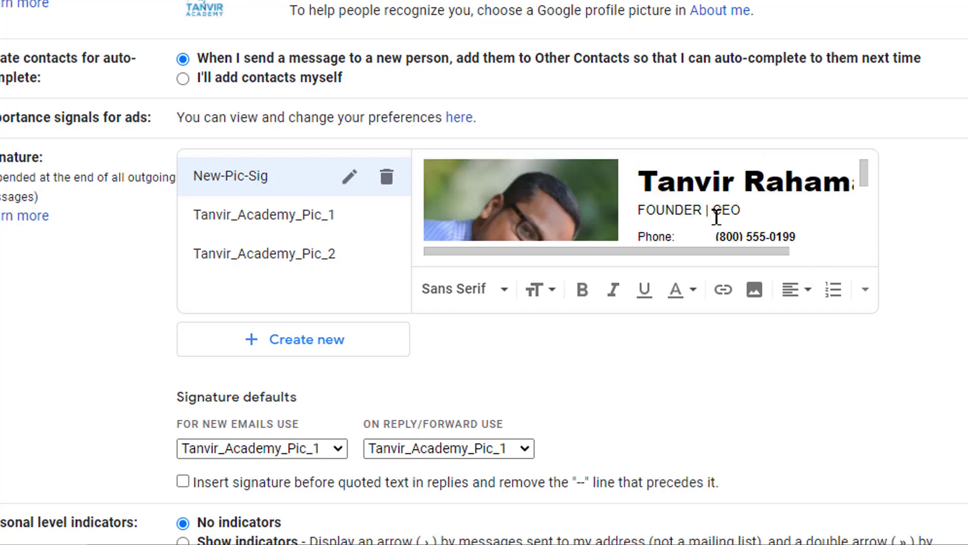
pyautogui.scroll(-3, 716, 217)
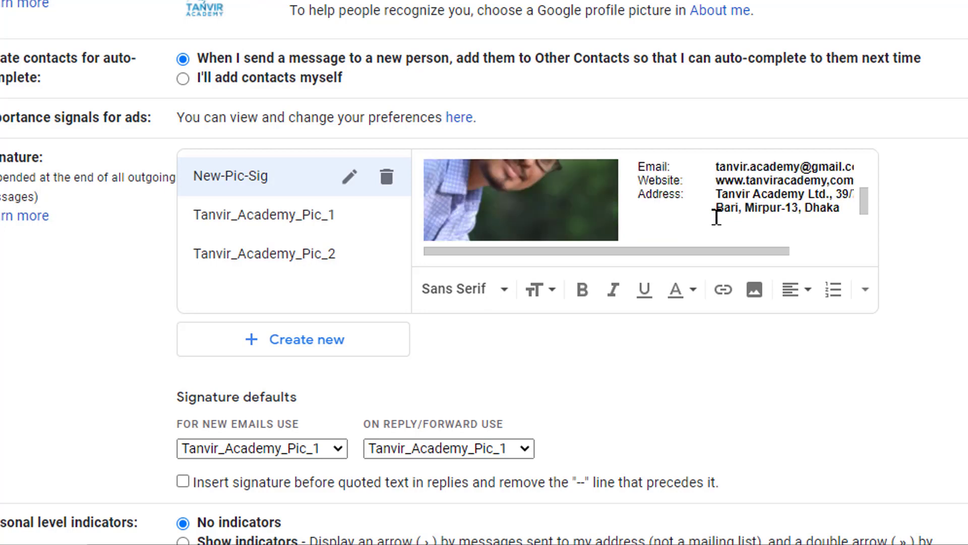
pyautogui.scroll(3, 716, 217)
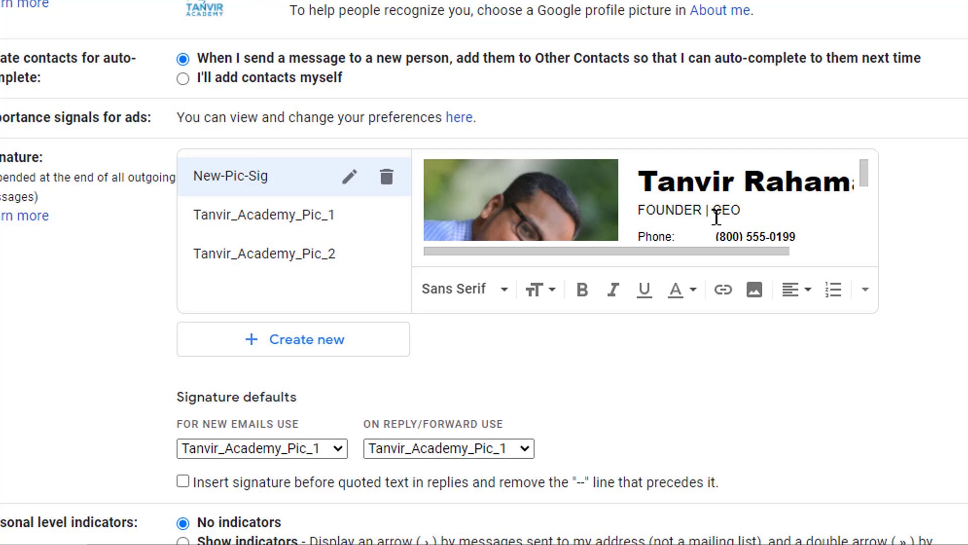
pyautogui.scroll(-6, 716, 217)
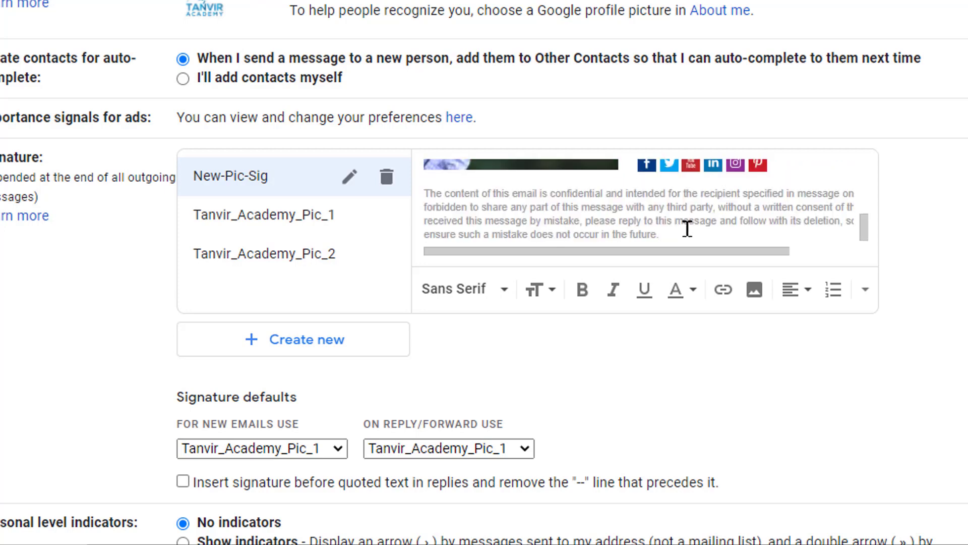
# Delete the confidentiality disclaimer paragraph from the New-Pic-Sig signature.
pyautogui.moveTo(684, 231); pyautogui.dragTo(424, 190)
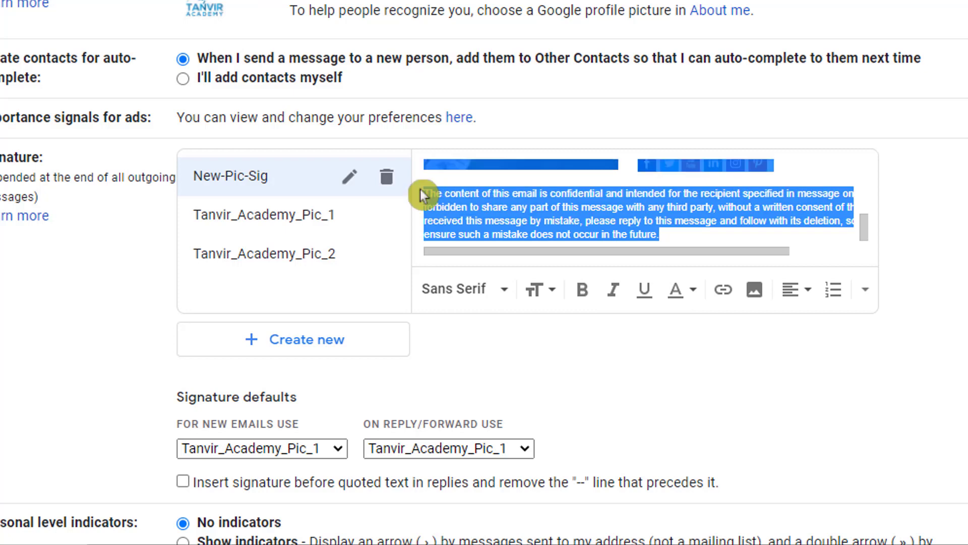
pyautogui.click(491, 216)
pyautogui.tripleClick(491, 216)
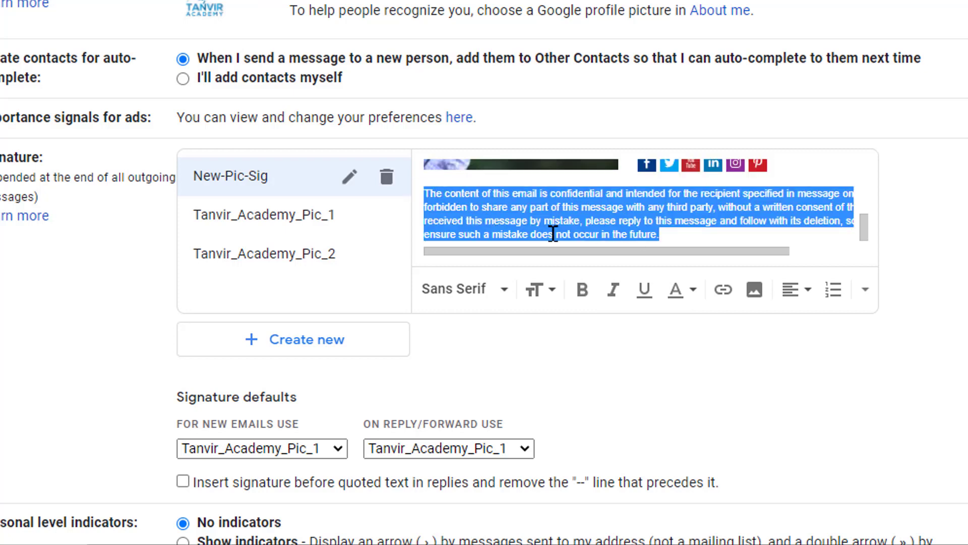
pyautogui.press('BackSpace')
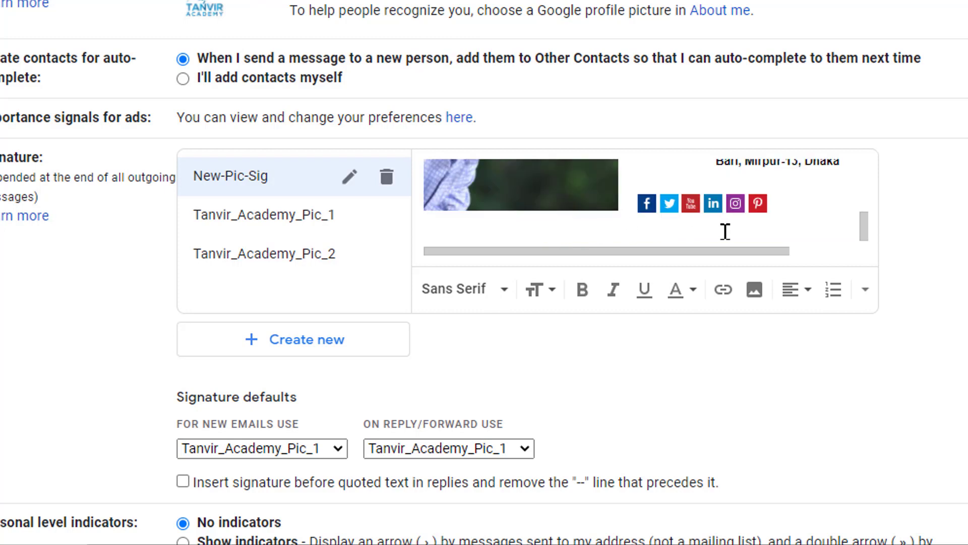
# Make the FOUNDER | CEO title line in the New-Pic-Sig signature bold.
pyautogui.scroll(3, 789, 212)
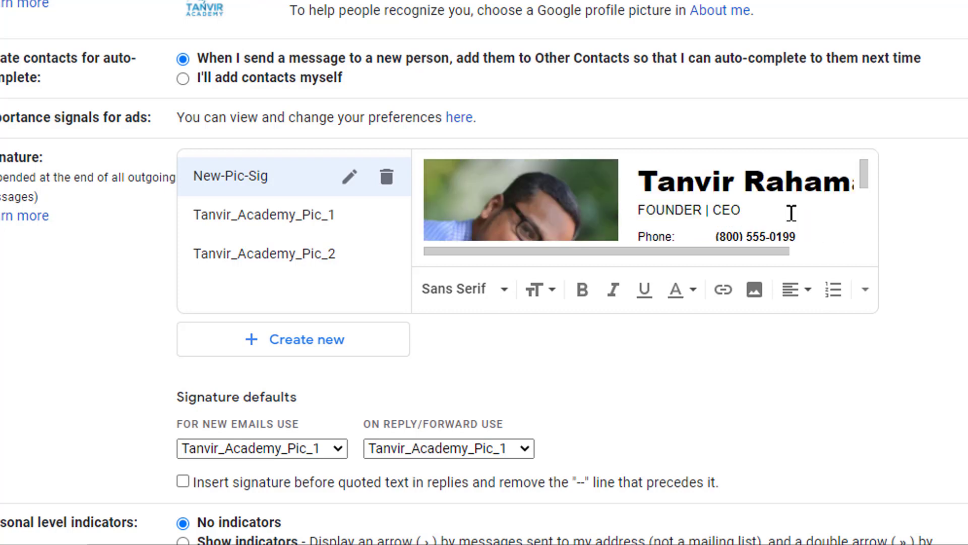
pyautogui.tripleClick(742, 176)
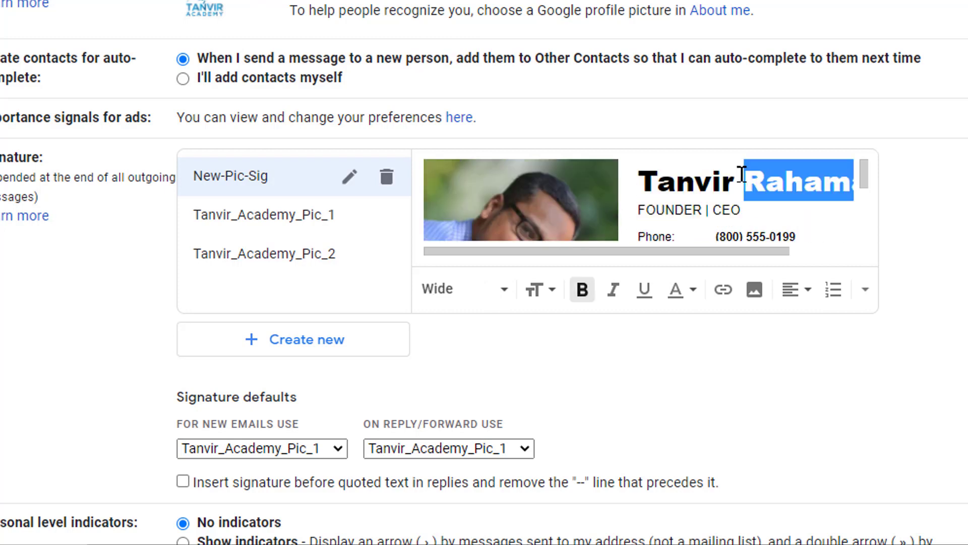
pyautogui.tripleClick(689, 211)
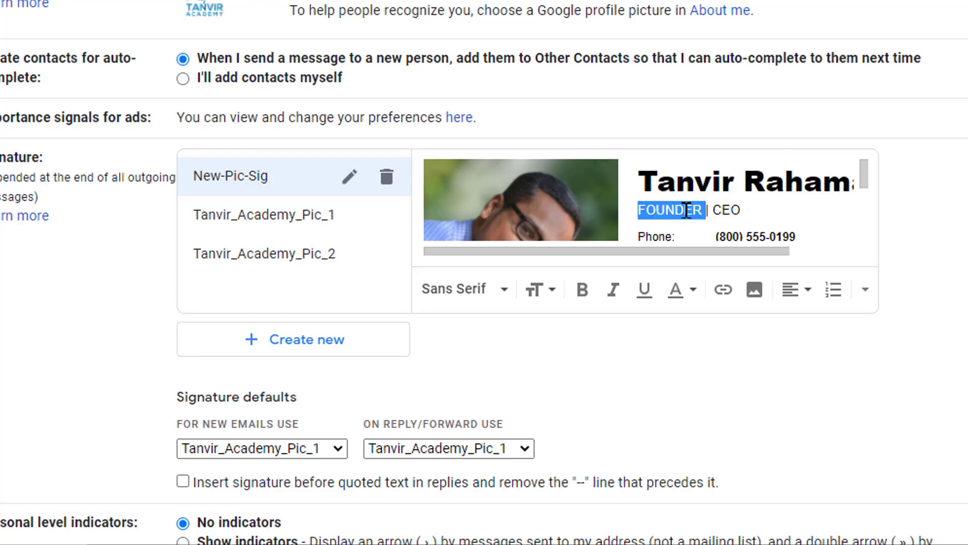
pyautogui.click(585, 290)
# Examine the edited New-Pic-Sig signature from the name and title down to the contact details and social icons.
pyautogui.scroll(-3, 770, 202)
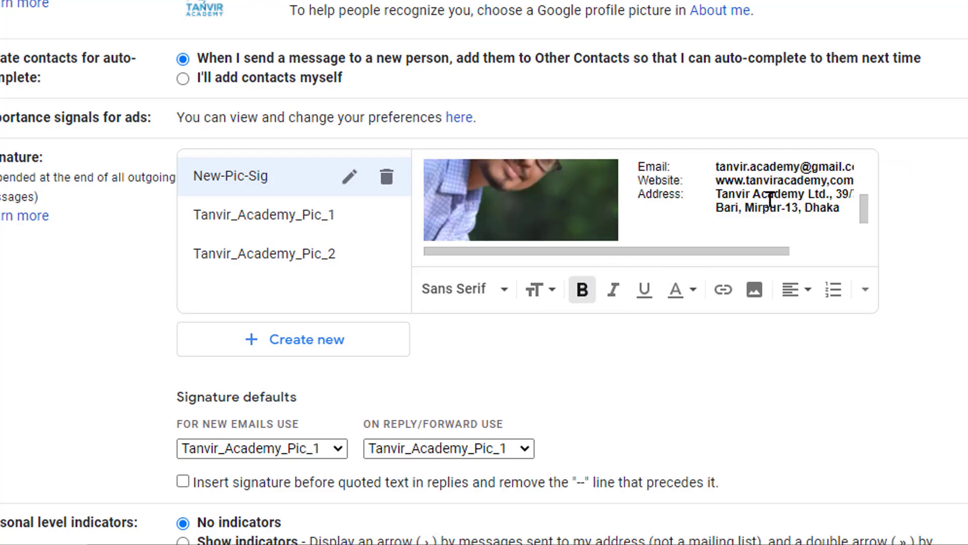
pyautogui.scroll(3, 769, 199)
pyautogui.scroll(-3, 766, 210)
pyautogui.scroll(3, 769, 200)
pyautogui.scroll(-3, 709, 206)
pyautogui.scroll(3, 708, 206)
pyautogui.scroll(-3, 708, 206)
pyautogui.scroll(3, 684, 210)
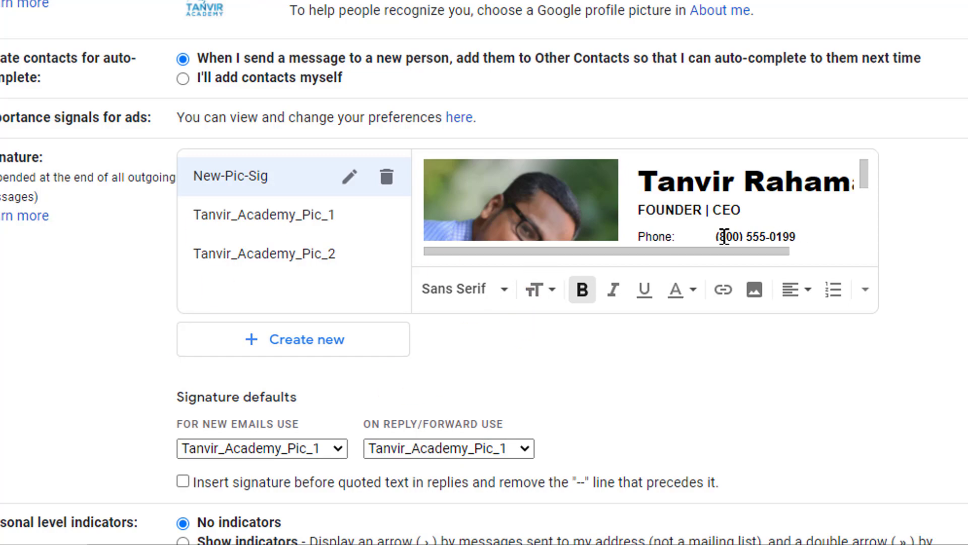
pyautogui.scroll(-3, 718, 217)
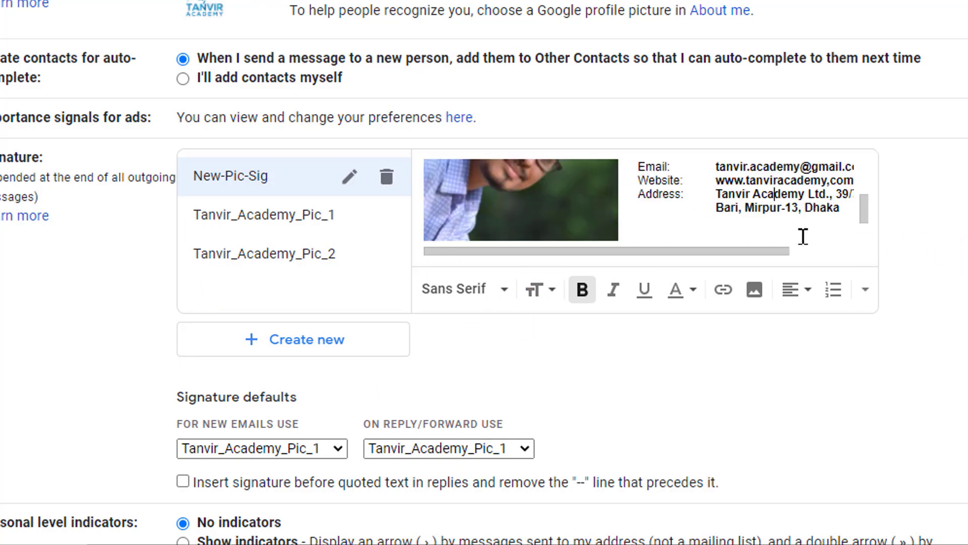
pyautogui.scroll(-3, 803, 236)
# Try to save the settings with New-Pic-Sig as the default signature for new emails.
pyautogui.scroll(-10, 848, 296)
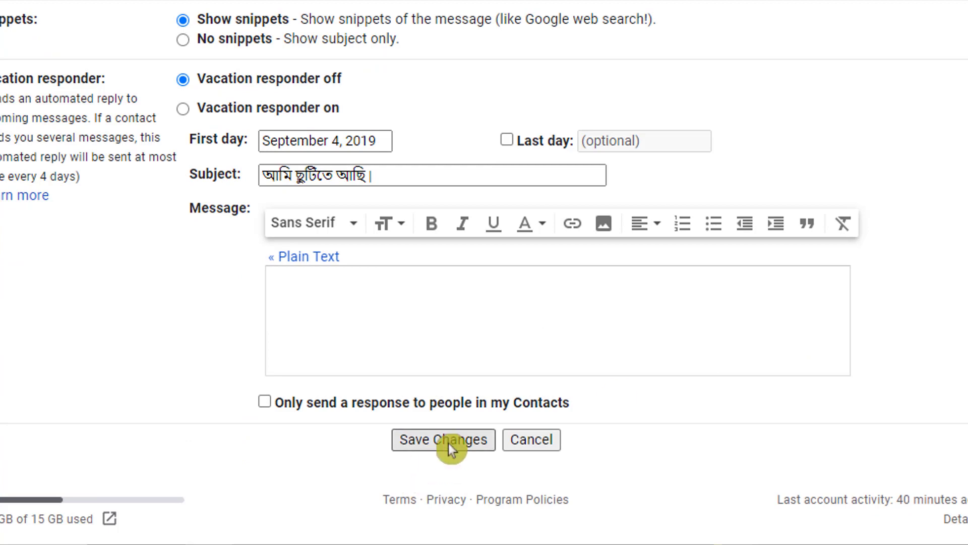
pyautogui.scroll(10, 574, 73)
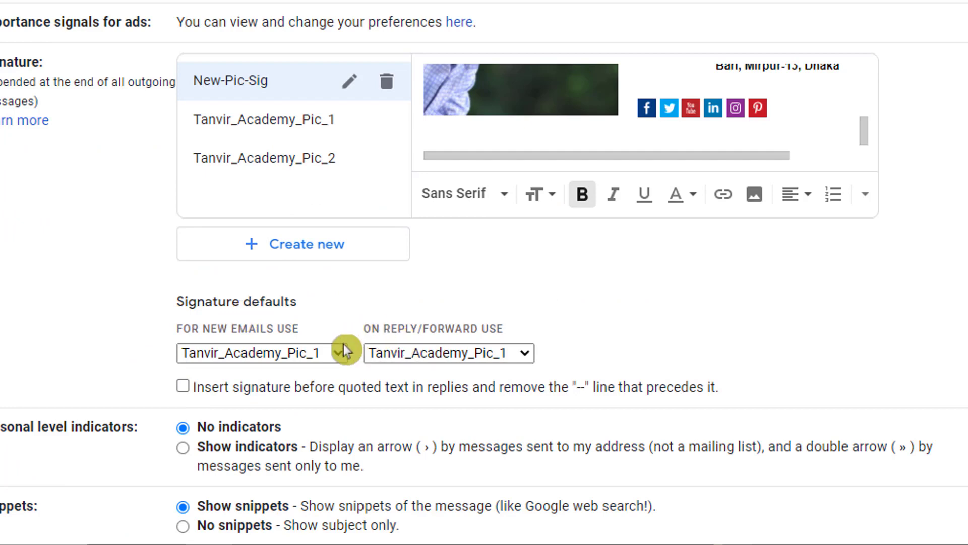
pyautogui.click(337, 356)
pyautogui.click(338, 356)
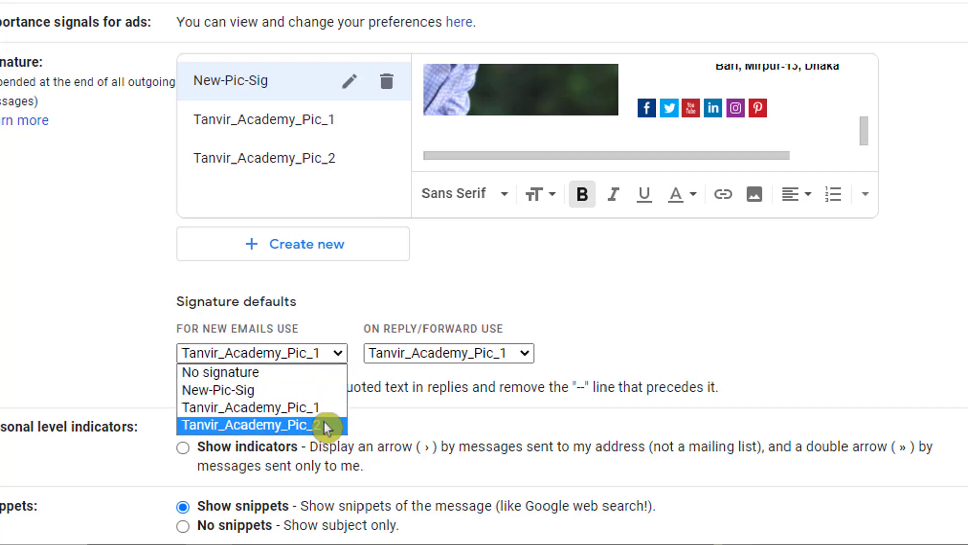
pyautogui.click(326, 390)
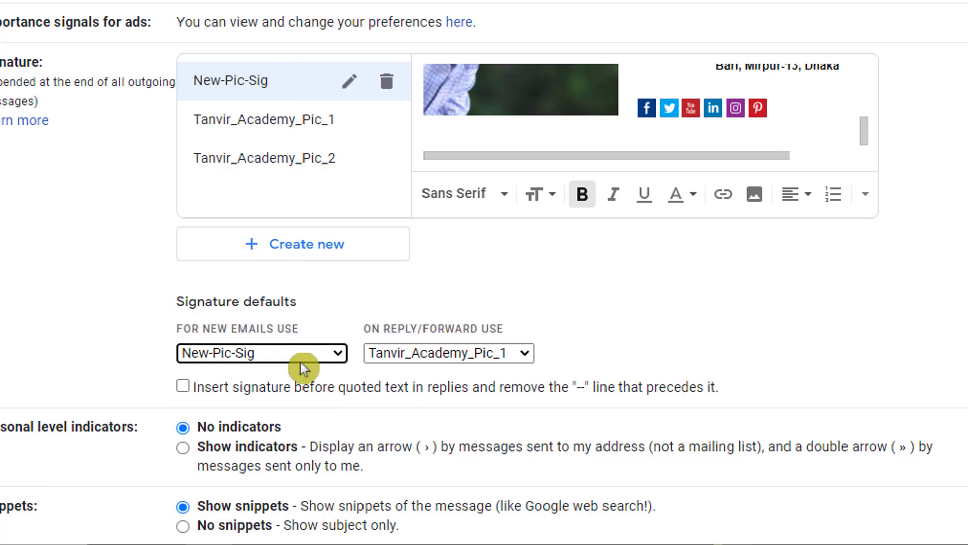
pyautogui.scroll(-8, 337, 382)
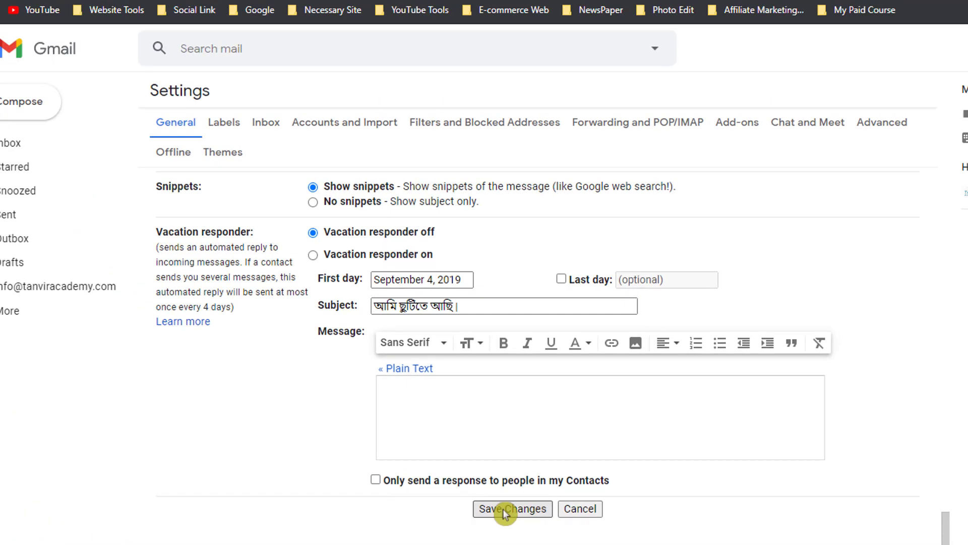
pyautogui.click(444, 447)
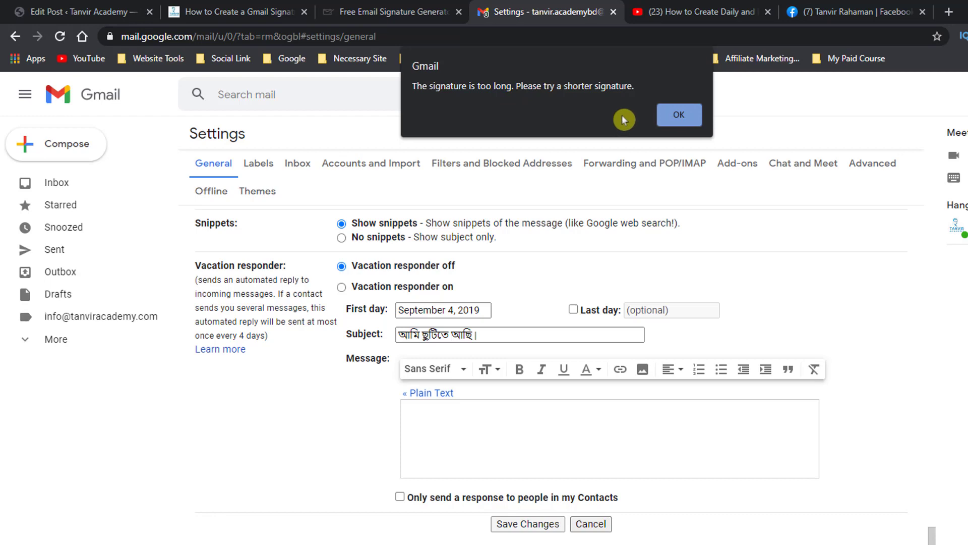
# Switch to the mail-signatures.com generator and return to the signature preview.
pyautogui.click(398, 12)
pyautogui.scroll(2, 802, 309)
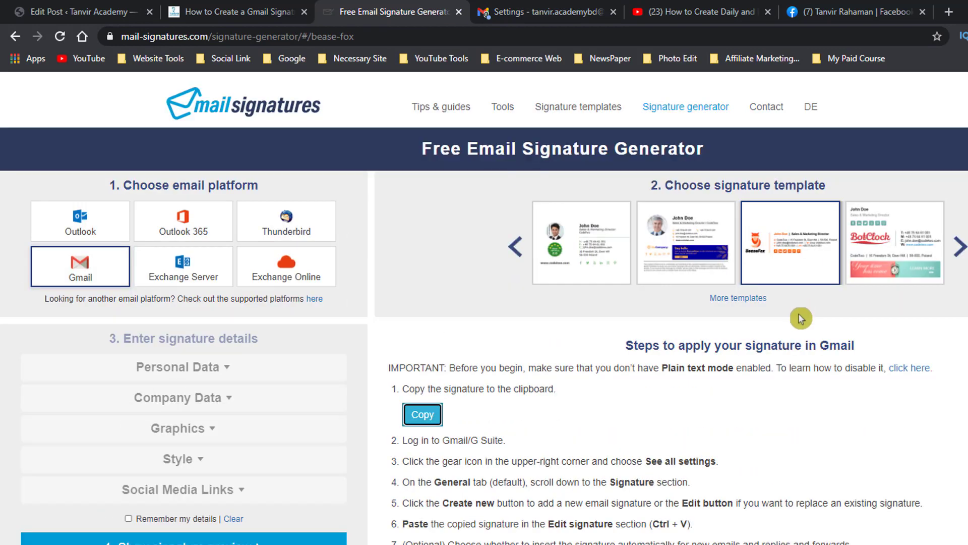
pyautogui.scroll(-1, 372, 346)
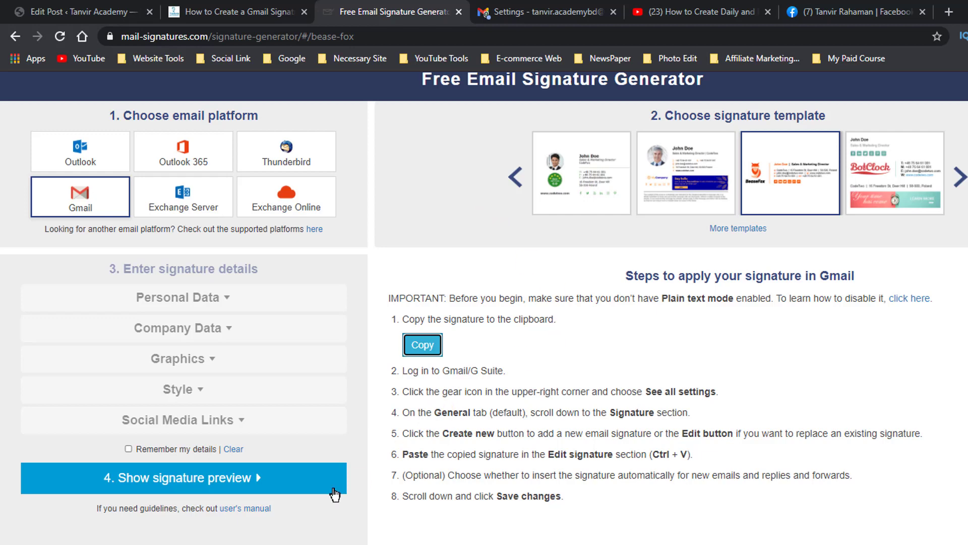
pyautogui.click(205, 484)
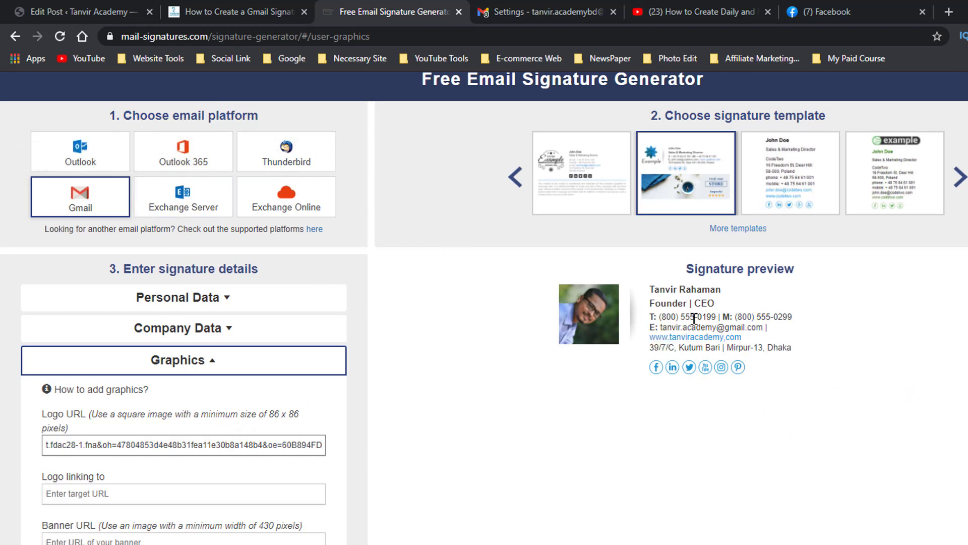
# Apply the photo signature made with the new template and copy it to the clipboard.
pyautogui.scroll(-7, 210, 453)
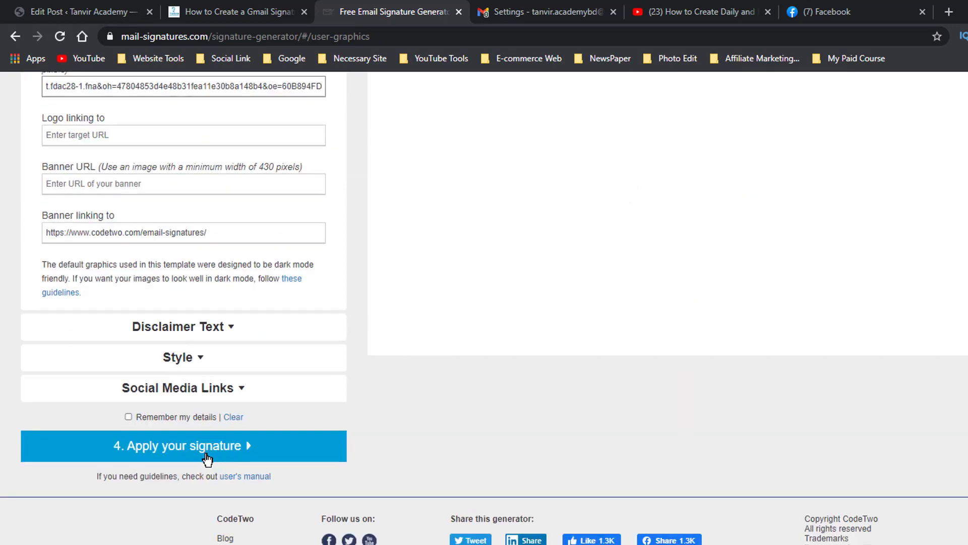
pyautogui.click(206, 454)
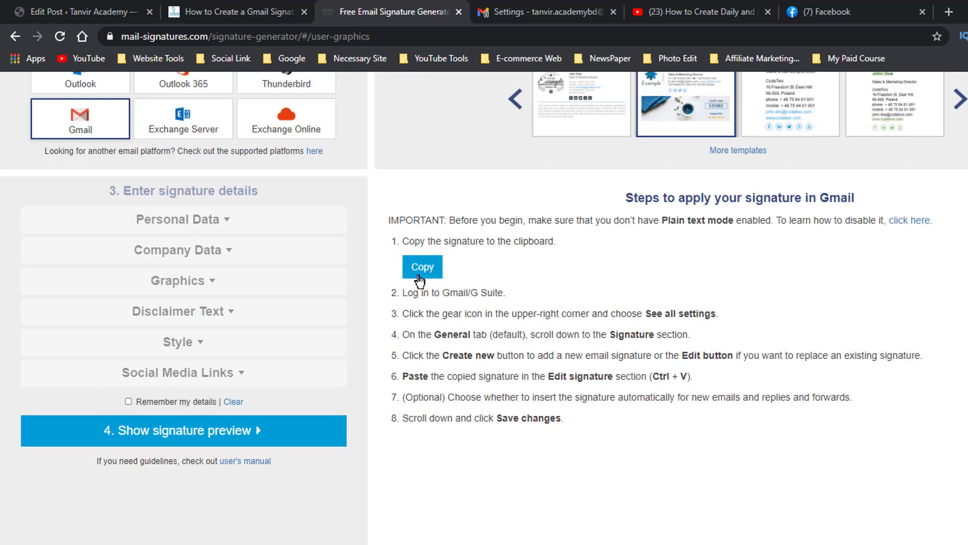
pyautogui.click(420, 273)
# Switch to the Gmail settings and paste the copied signature into the Tanvir-Academy-3 signature editor.
pyautogui.click(534, 13)
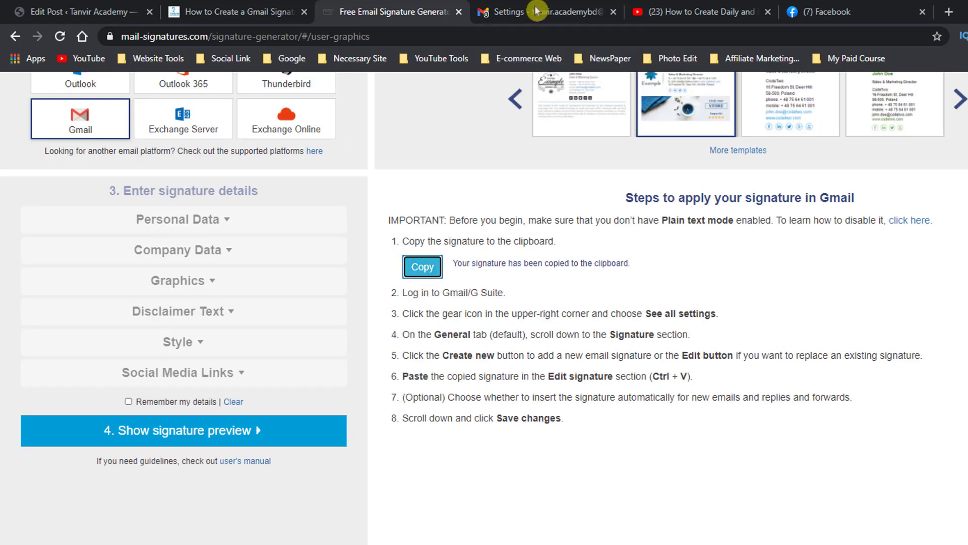
pyautogui.scroll(-1, 603, 286)
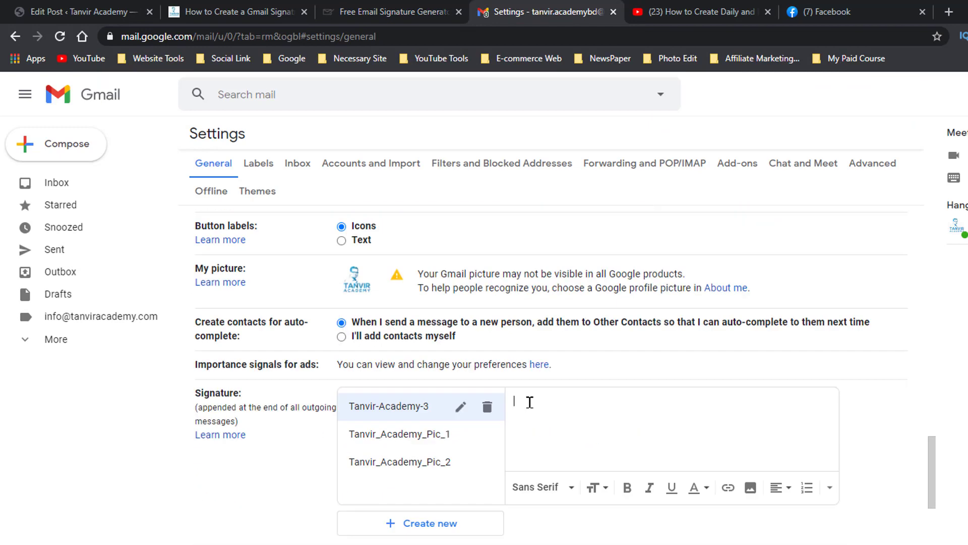
pyautogui.rightClick(529, 400)
pyautogui.click(566, 291)
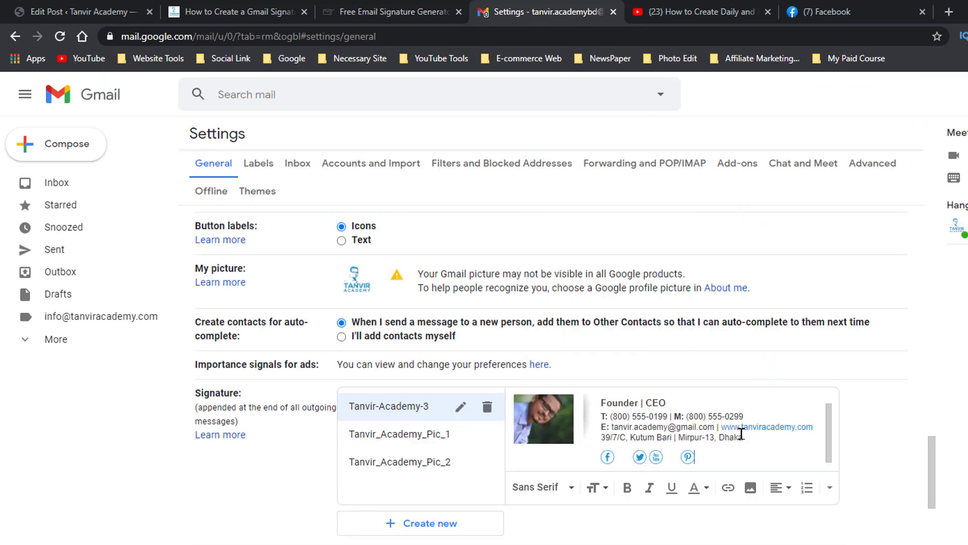
# Enlarge the text of the name line in the Tanvir-Academy-3 signature and check the layout down to the social icons.
pyautogui.scroll(1, 739, 433)
pyautogui.tripleClick(614, 396)
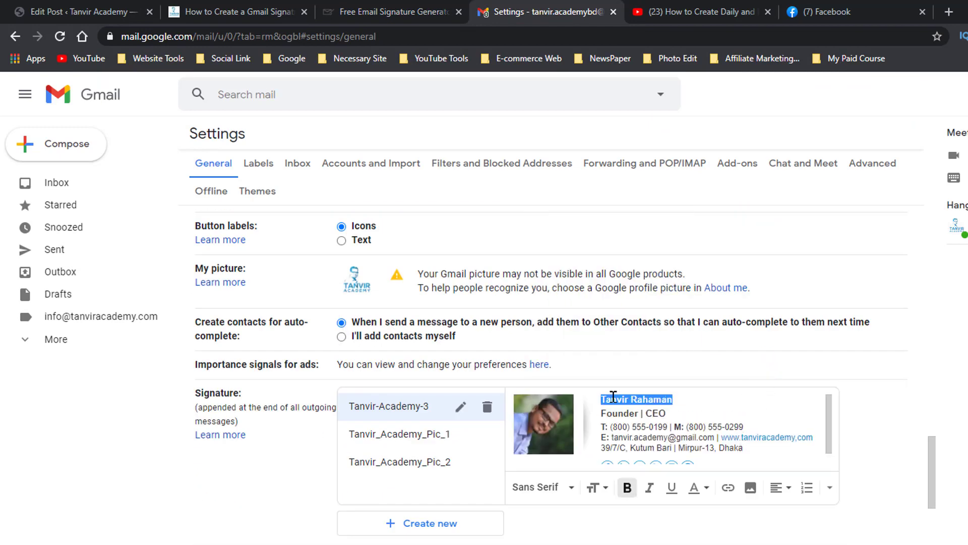
pyautogui.click(611, 487)
pyautogui.click(618, 442)
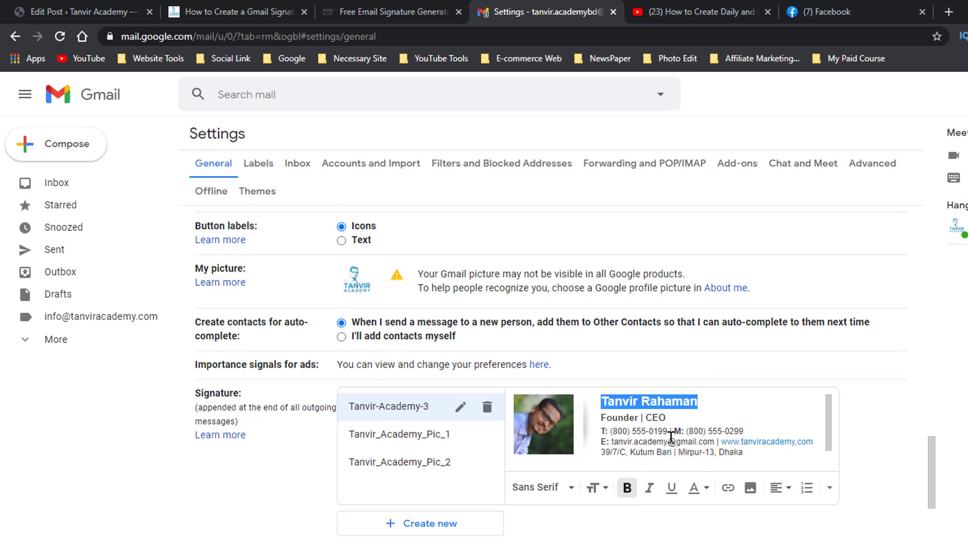
pyautogui.click(639, 419)
pyautogui.tripleClick(656, 399)
pyautogui.click(692, 410)
pyautogui.scroll(-1, 702, 423)
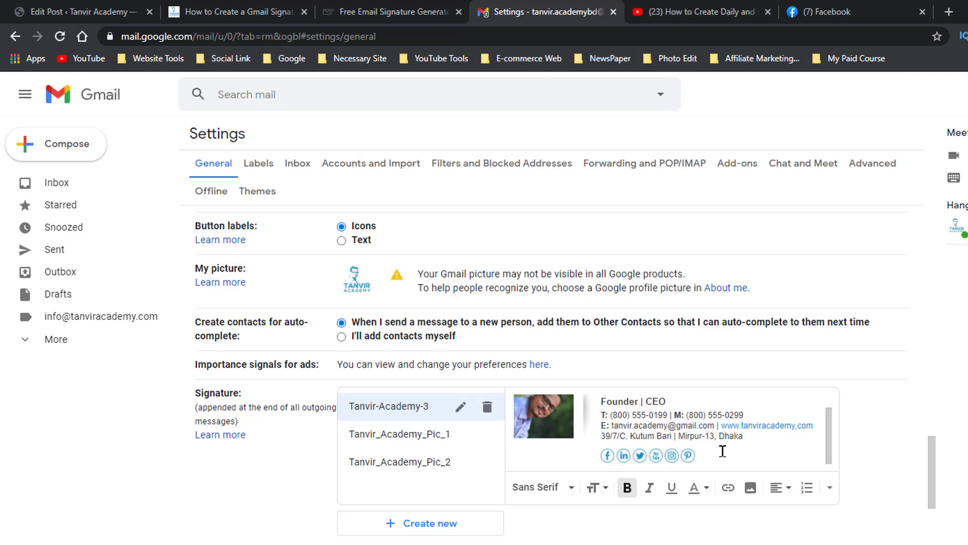
pyautogui.scroll(1, 722, 451)
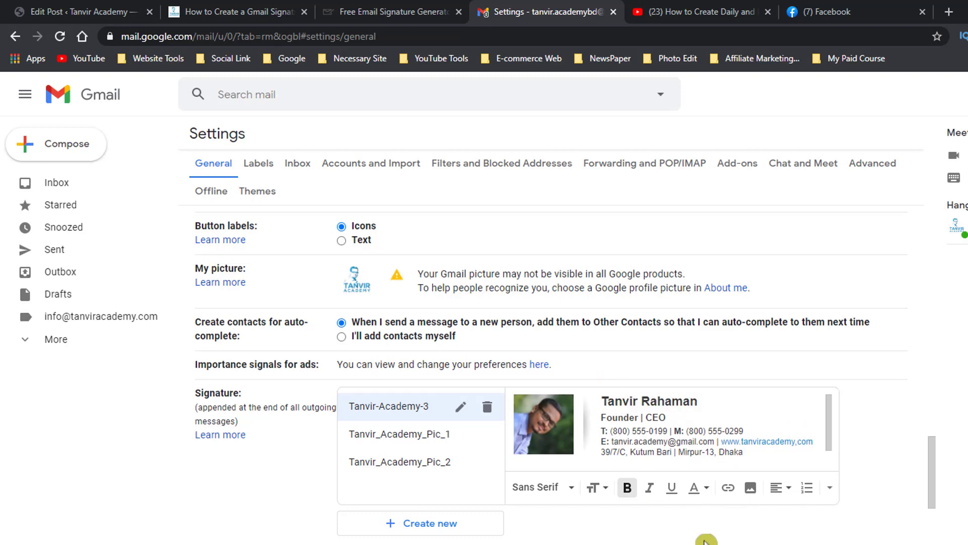
# Use Tanvir-Academy-3 as the default signature for new emails and save the settings changes.
pyautogui.scroll(-3, 571, 398)
pyautogui.scroll(-3, 431, 458)
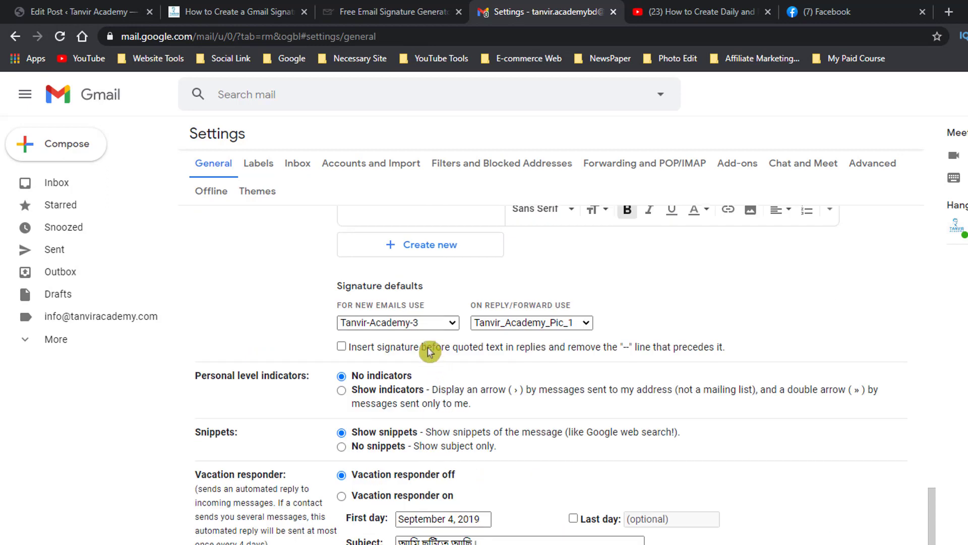
pyautogui.click(440, 325)
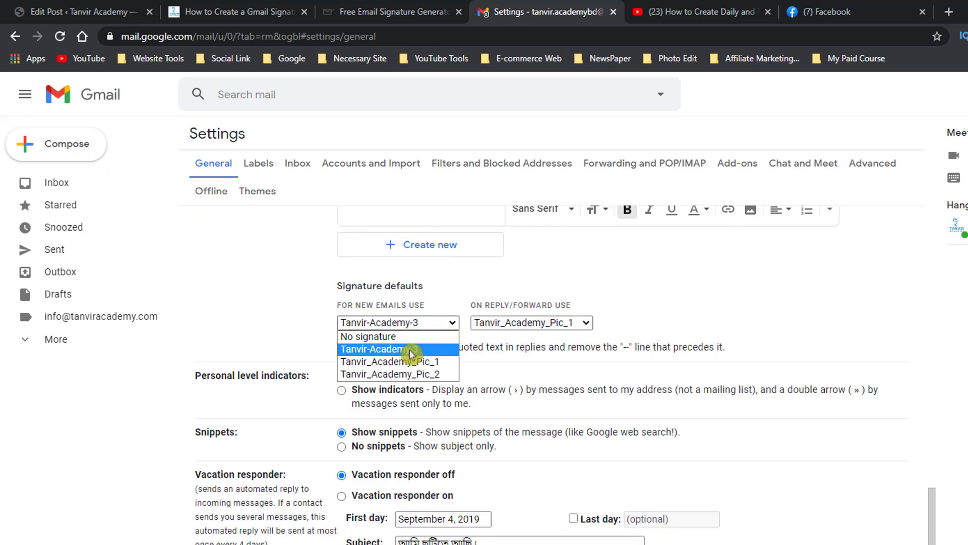
pyautogui.click(411, 351)
pyautogui.scroll(-4, 607, 343)
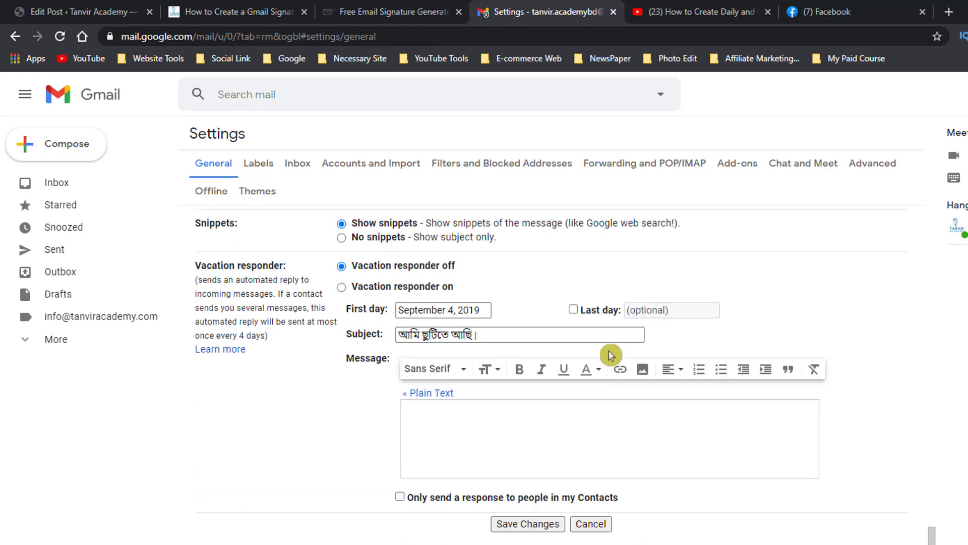
pyautogui.click(529, 524)
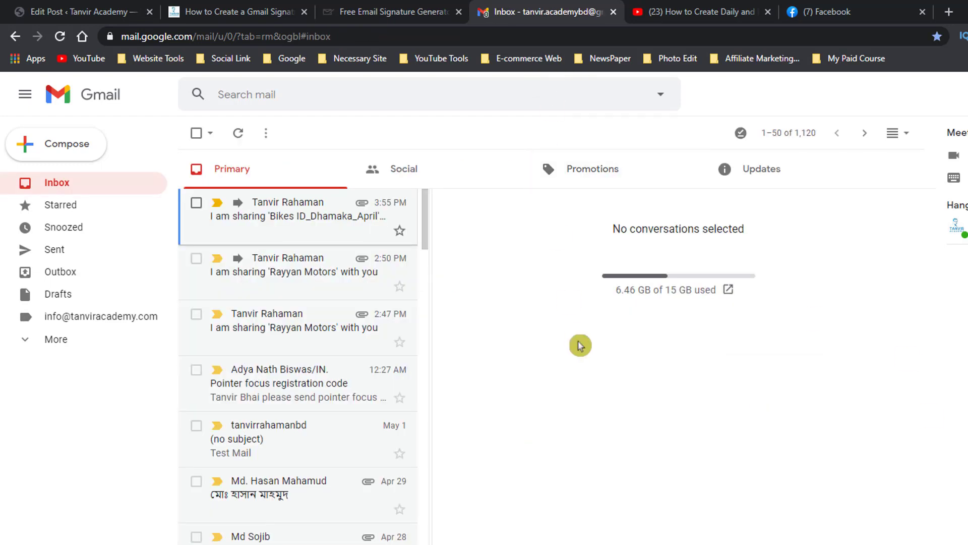
# Compose a new message to the suggested contact with the subject Text to test the signature.
pyautogui.click(86, 147)
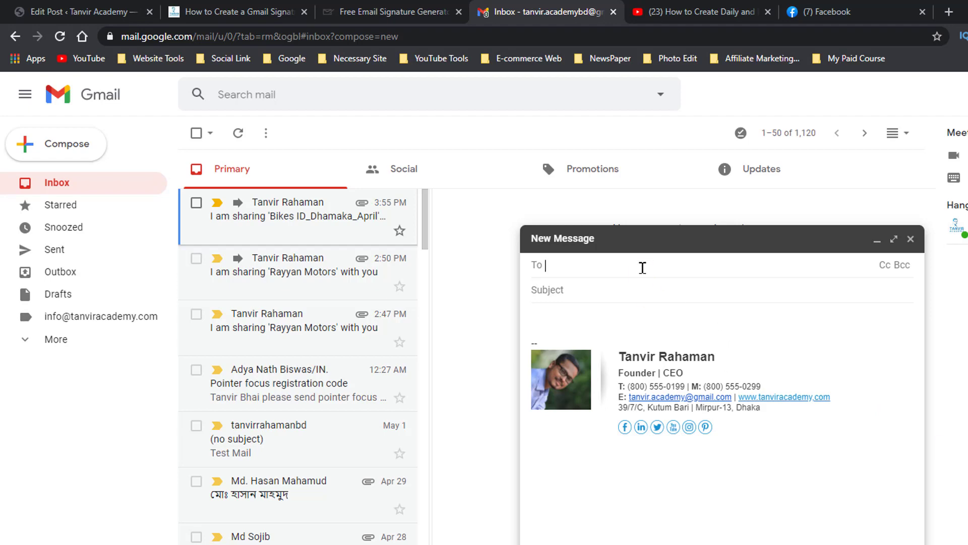
pyautogui.write('ta')
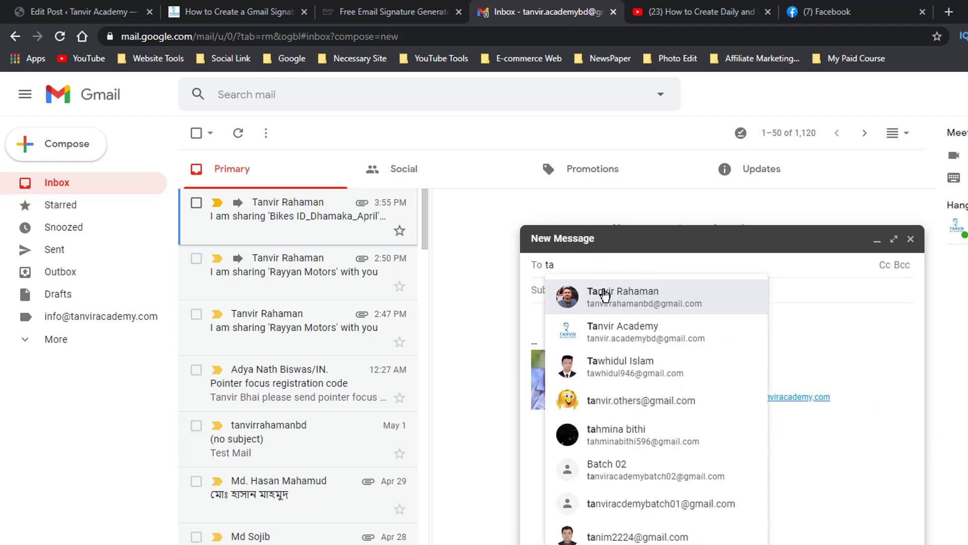
pyautogui.click(605, 295)
pyautogui.click(582, 292)
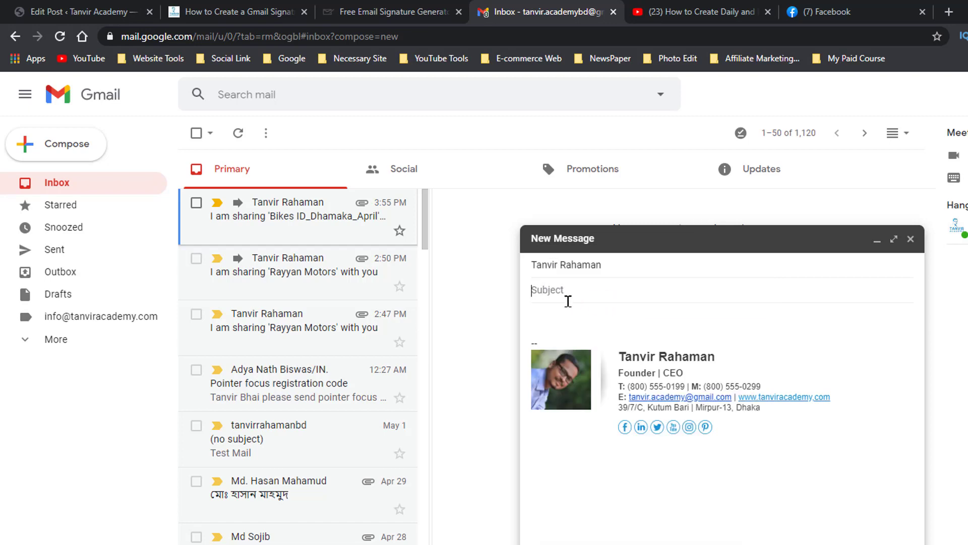
pyautogui.write('Text')
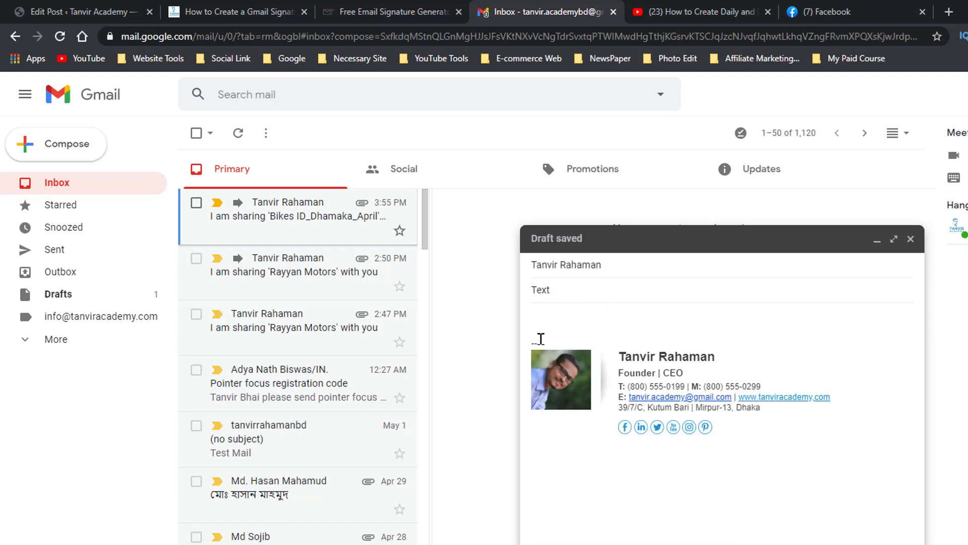
# Send the test message and open it from the recipient account's inbox to check its signature.
pyautogui.hotkey('ctrl', 'Return')
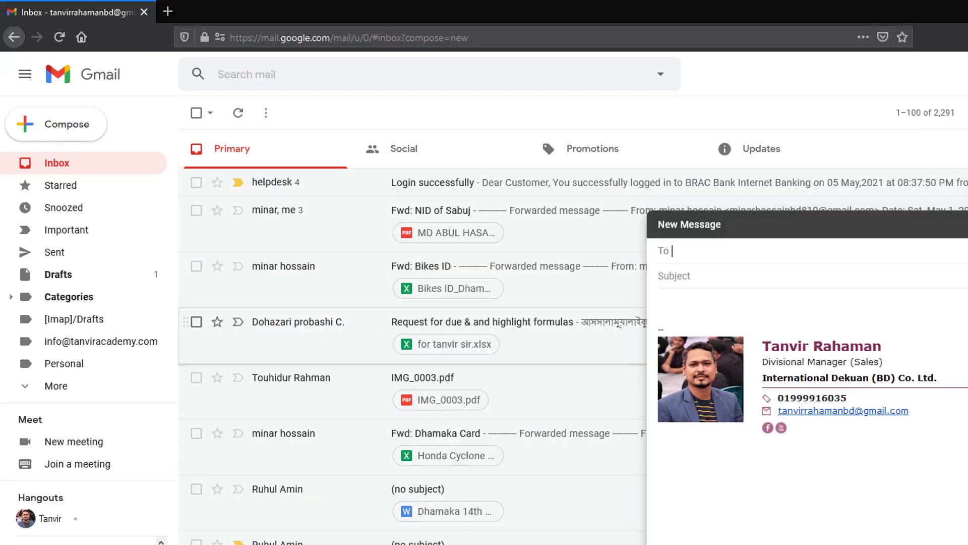
pyautogui.press('Escape')
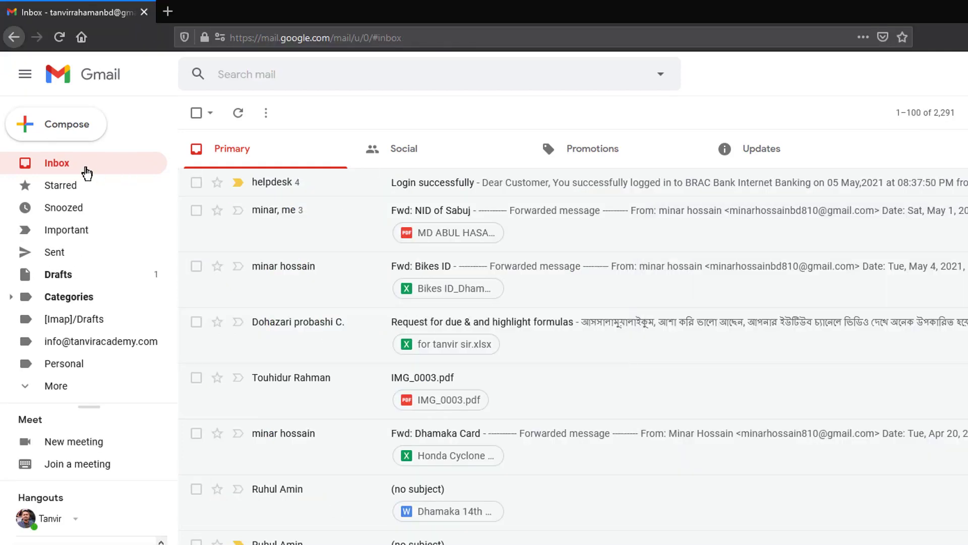
pyautogui.click(86, 173)
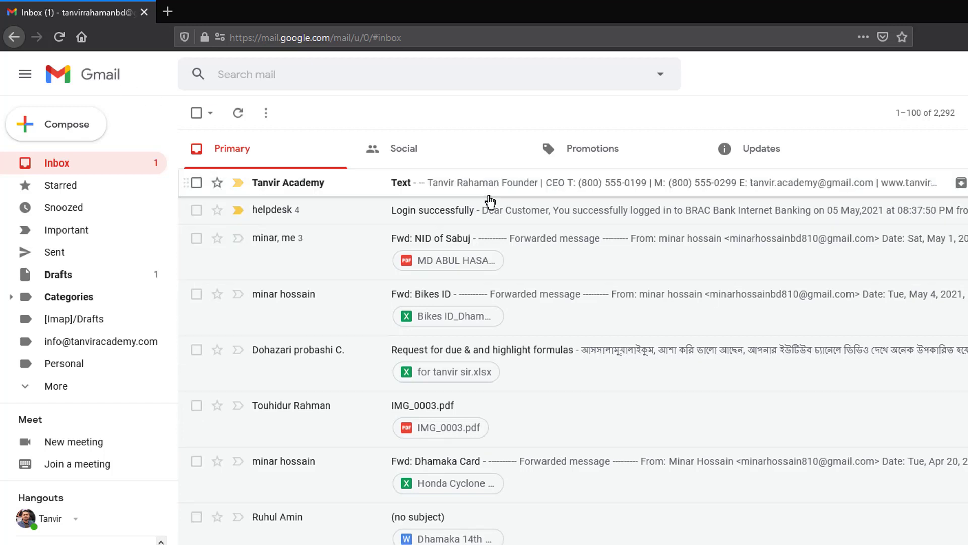
pyautogui.click(482, 182)
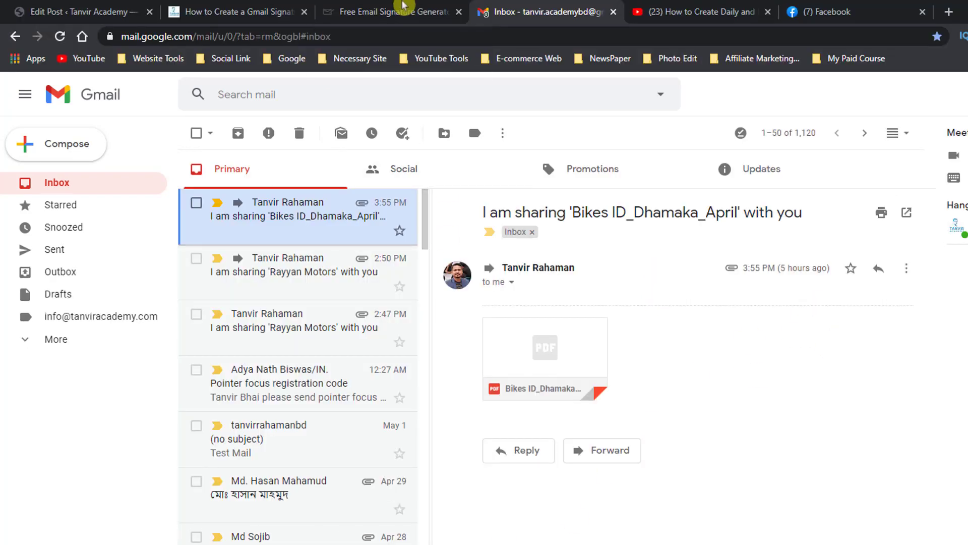
# Return to the mail-signatures.com generator and show the signature preview for the entered details.
pyautogui.click(399, 11)
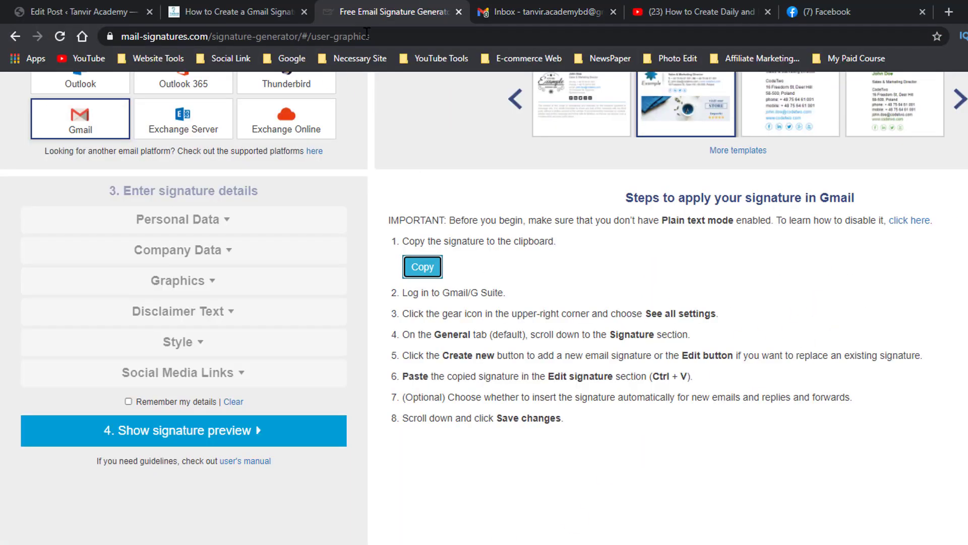
pyautogui.scroll(2, 584, 243)
pyautogui.scroll(-1, 205, 353)
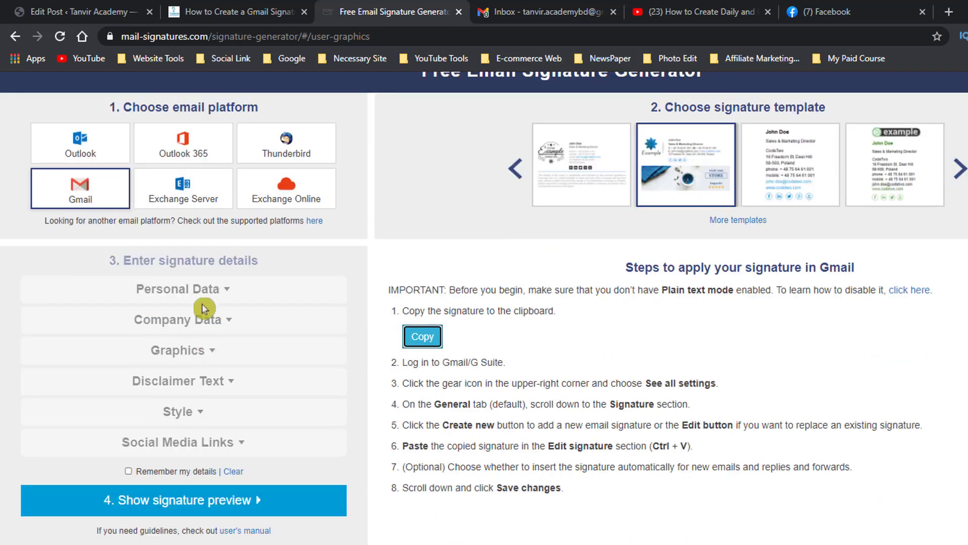
pyautogui.click(236, 507)
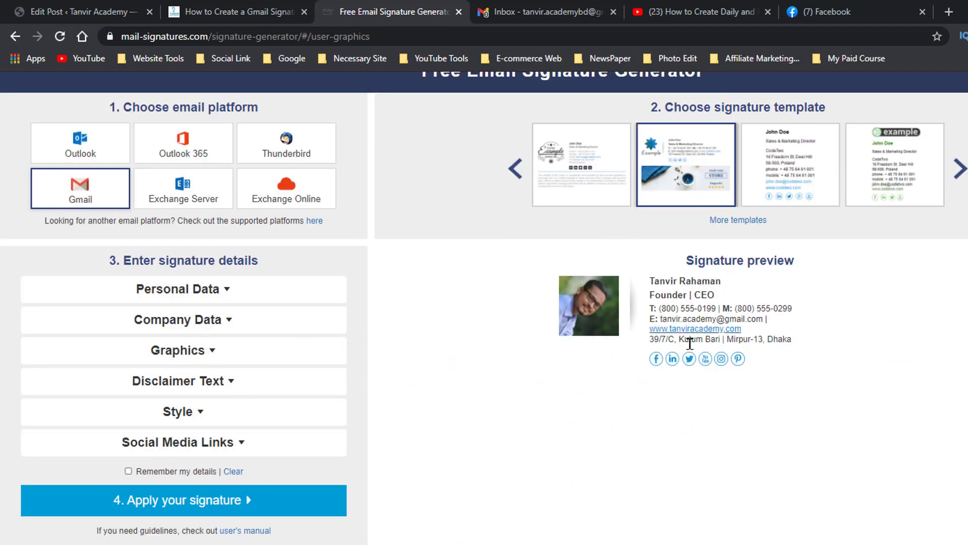
pyautogui.scroll(1, 690, 343)
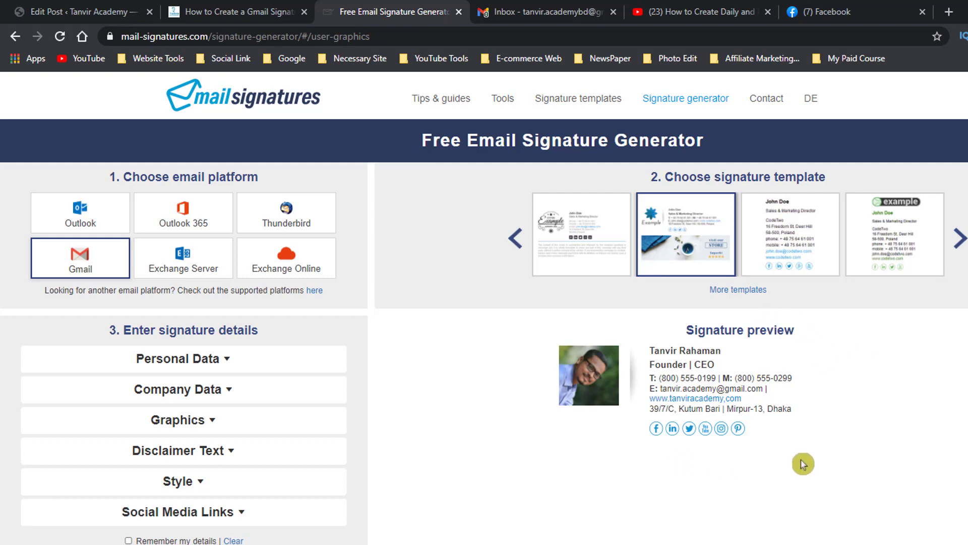
# Preview the signature in the two neighbouring templates and return to the template with the store banner.
pyautogui.click(785, 240)
pyautogui.click(869, 225)
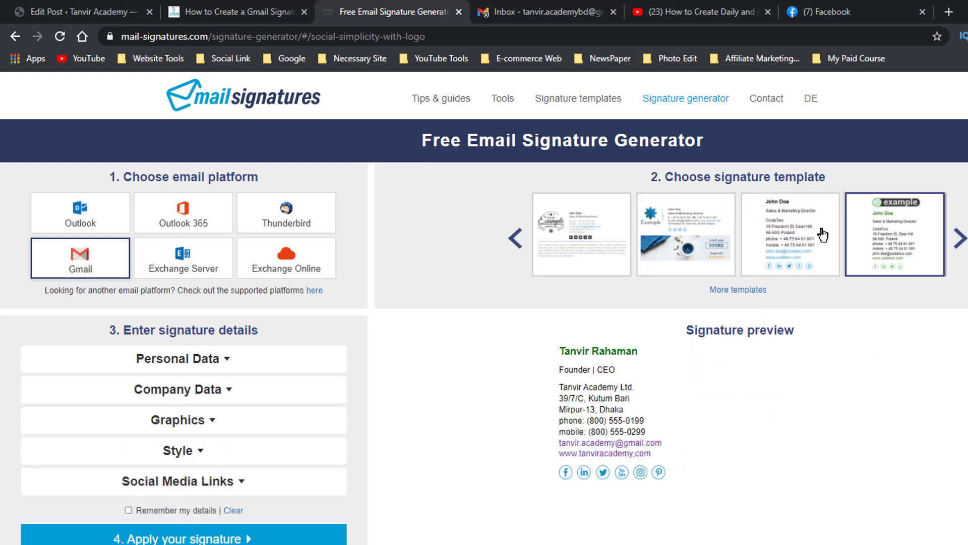
pyautogui.click(796, 235)
pyautogui.click(650, 231)
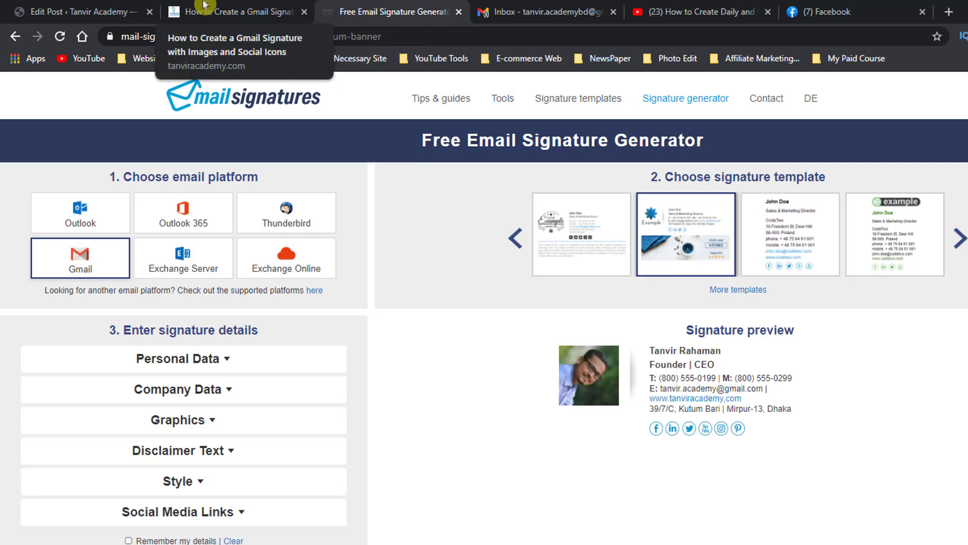
# Open the WiseStamp editor from the second website link in the blog post and dismiss its Early Bird Discount offer.
pyautogui.click(237, 11)
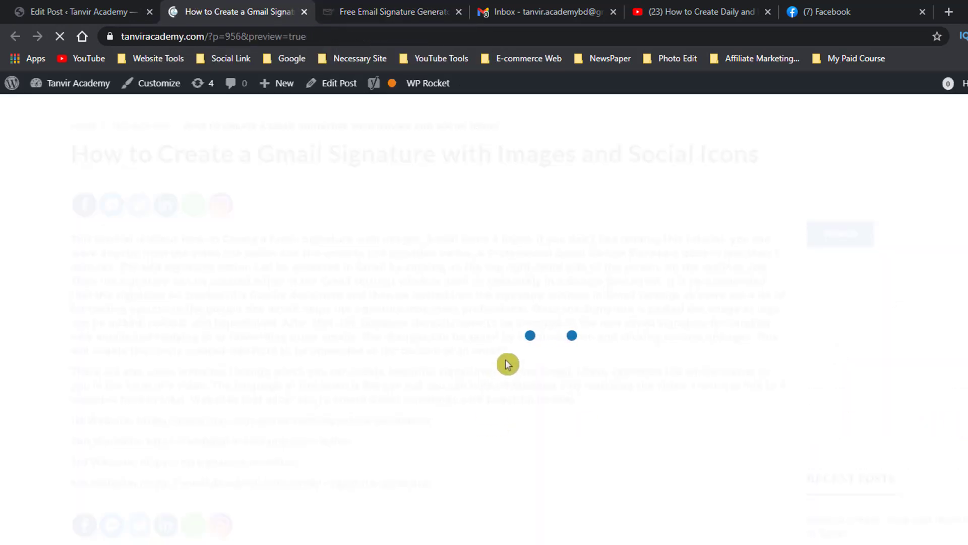
pyautogui.scroll(-3, 484, 271)
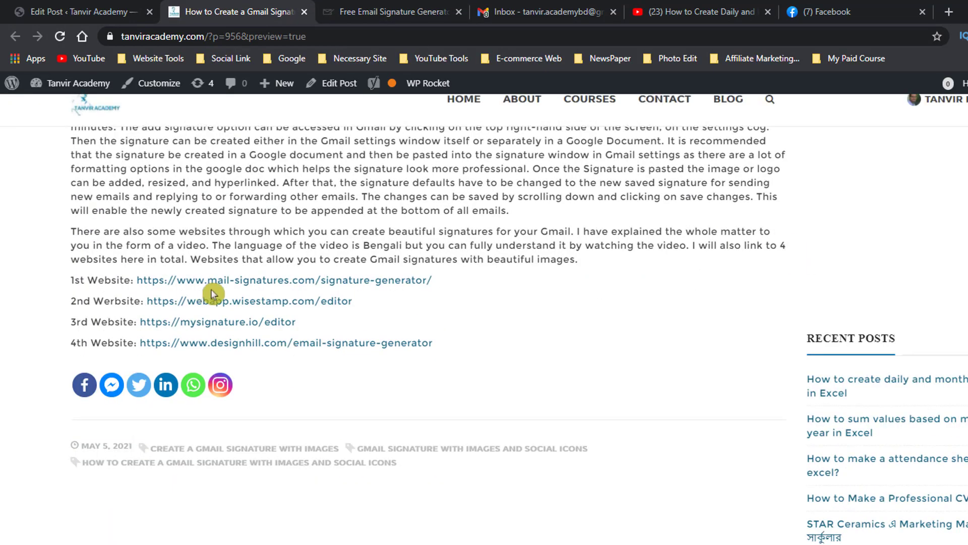
pyautogui.click(291, 301)
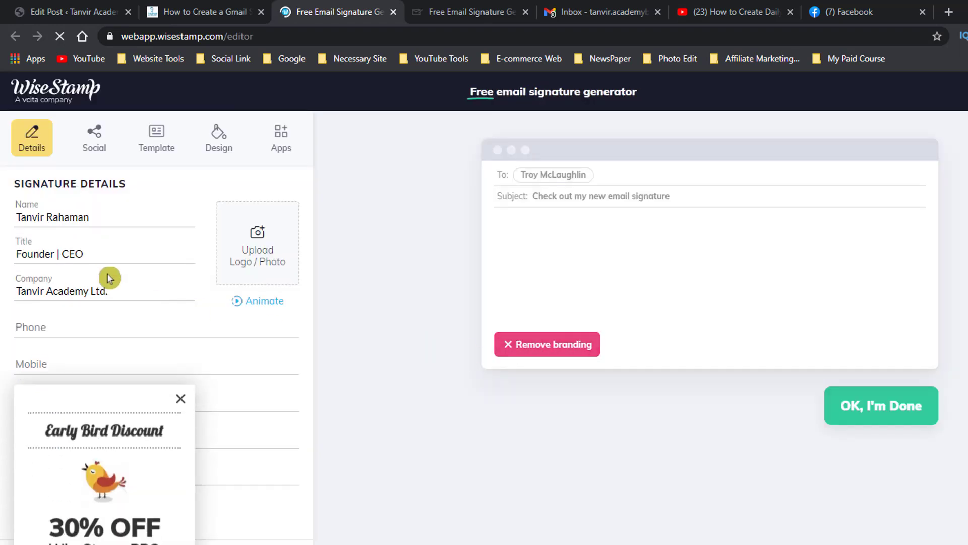
pyautogui.click(178, 371)
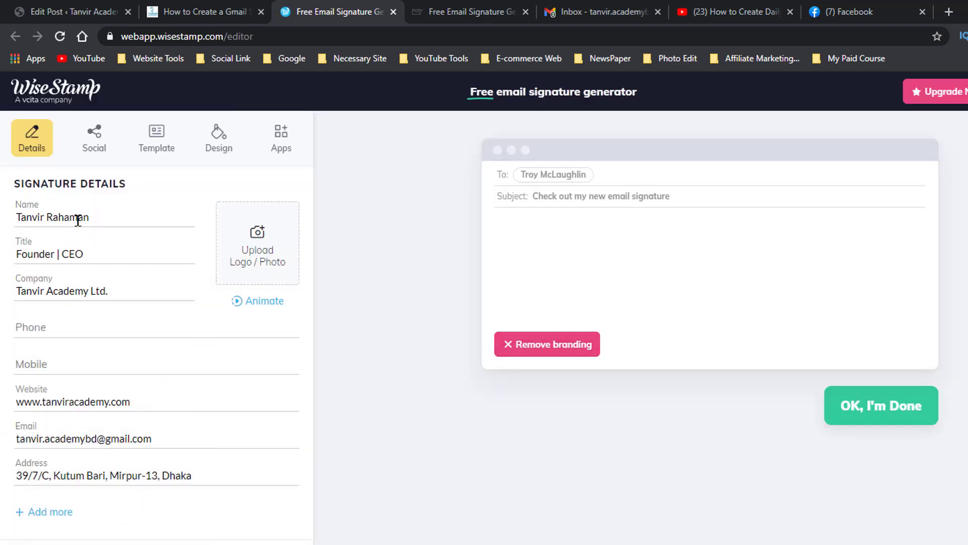
# Review the name, title, company, phone, mobile and email fields in the WiseStamp signature details.
pyautogui.doubleClick(73, 217)
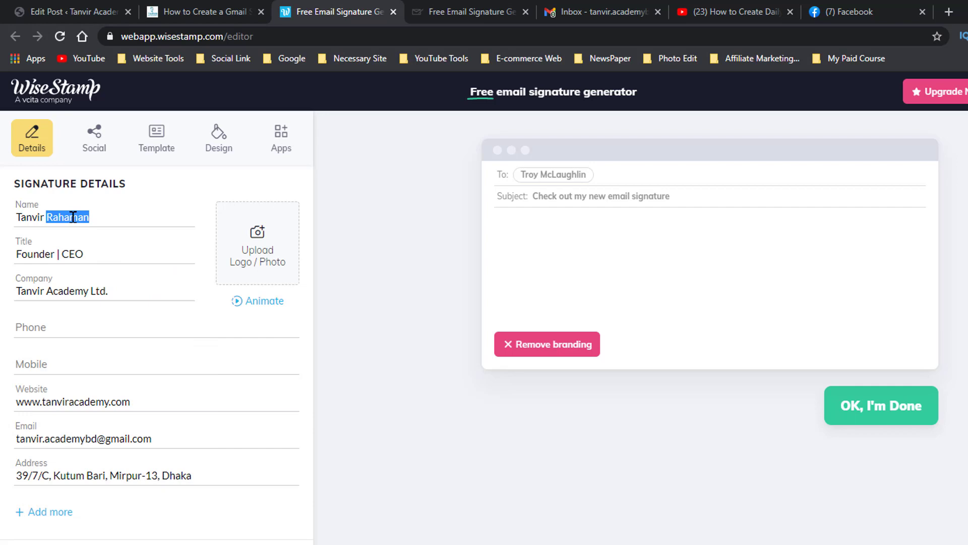
pyautogui.tripleClick(44, 251)
pyautogui.tripleClick(53, 295)
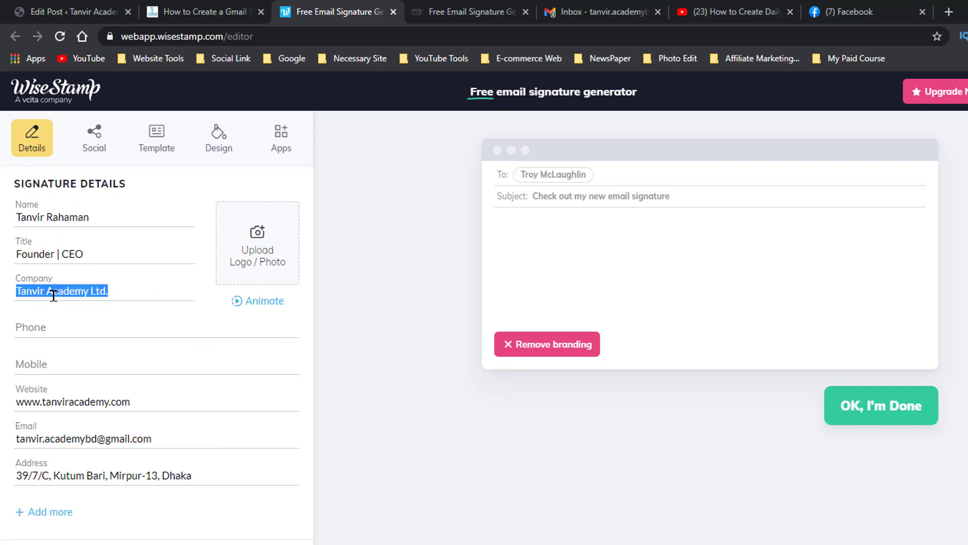
pyautogui.click(46, 331)
pyautogui.click(40, 366)
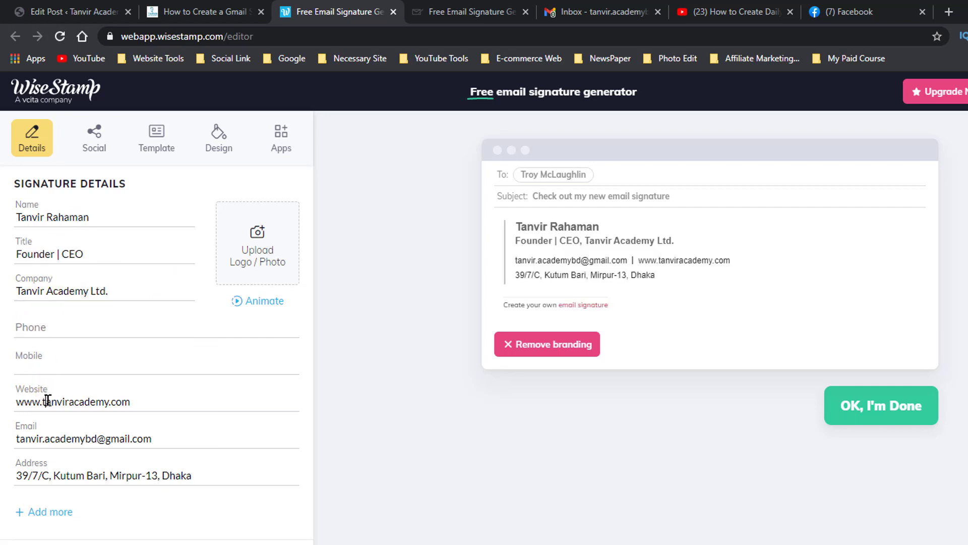
pyautogui.click(72, 434)
# Upload 2.jpg from the Pic-ID folder as the signature photo, using the full image as the crop.
pyautogui.click(258, 238)
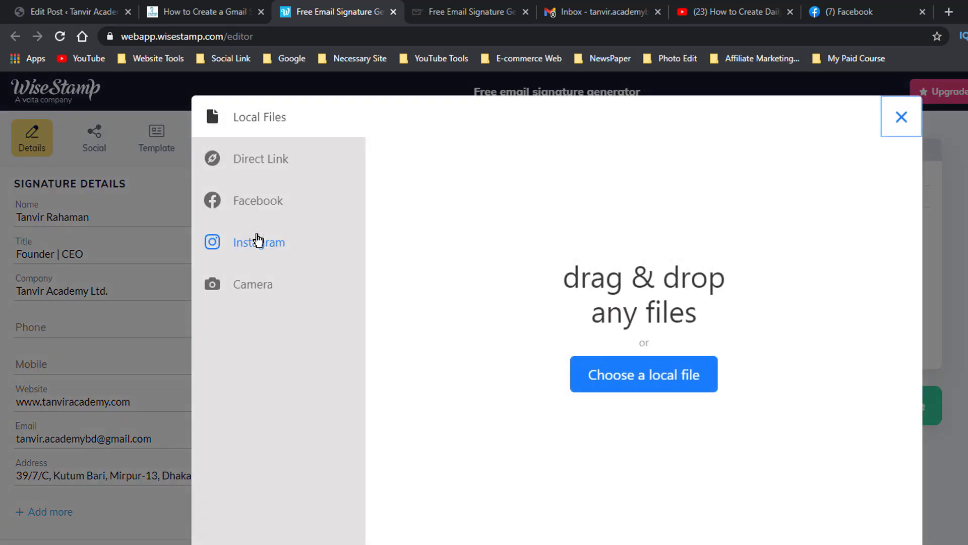
pyautogui.click(638, 392)
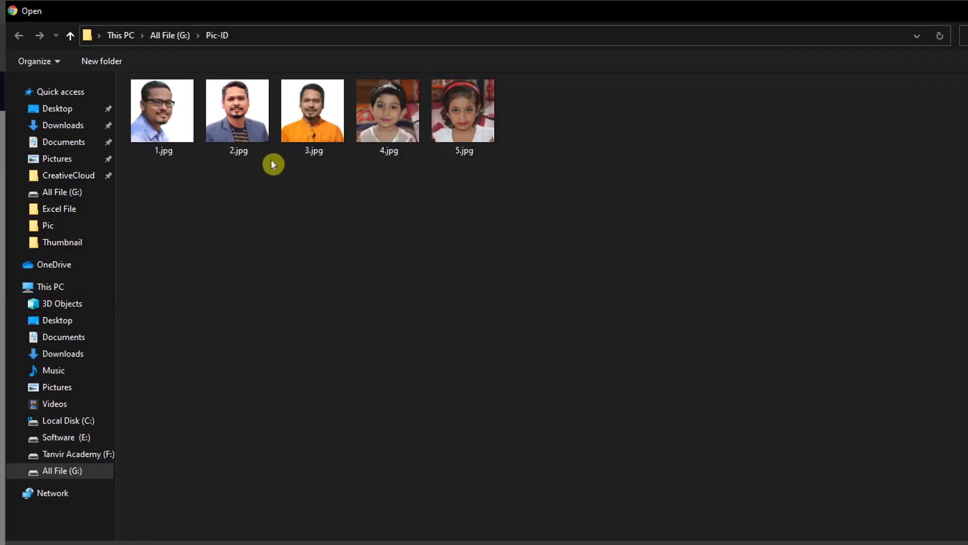
pyautogui.click(247, 111)
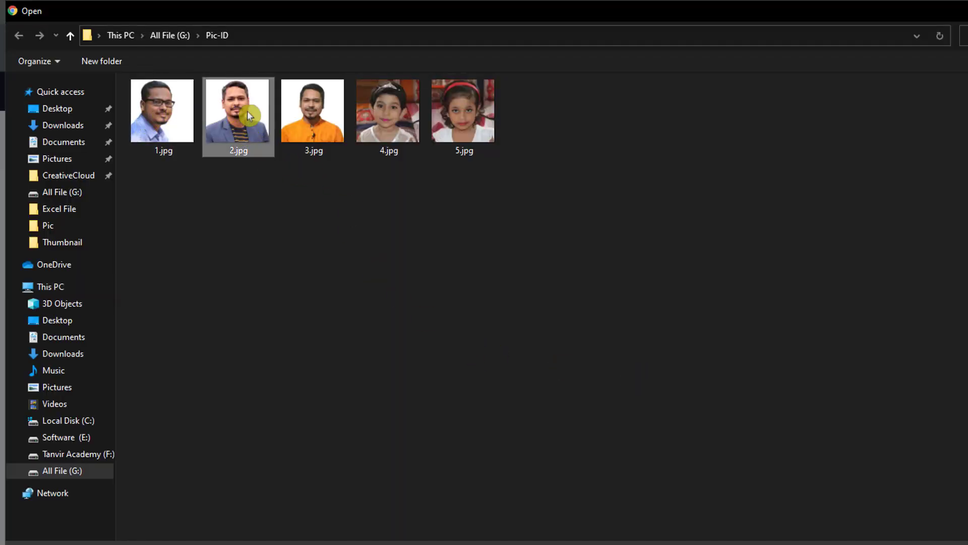
pyautogui.doubleClick(247, 110)
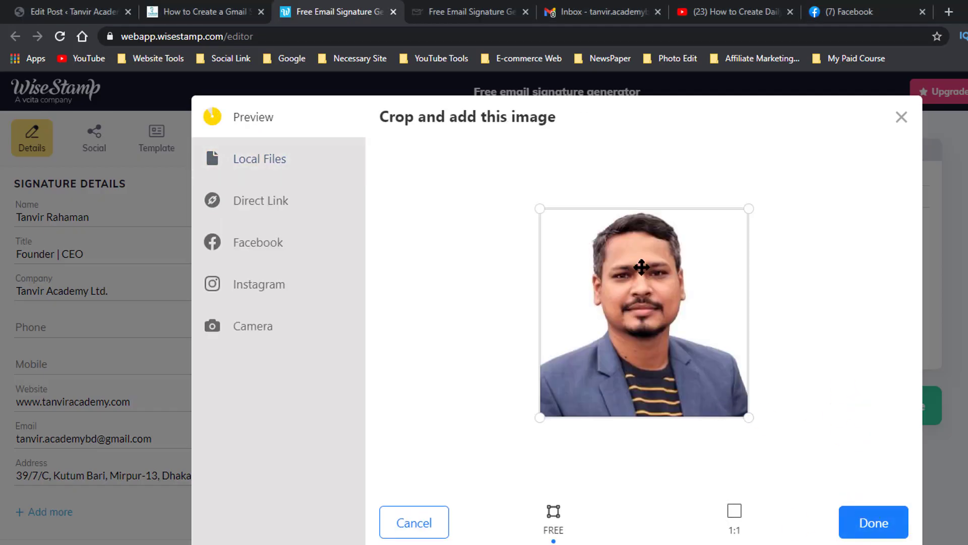
pyautogui.click(874, 522)
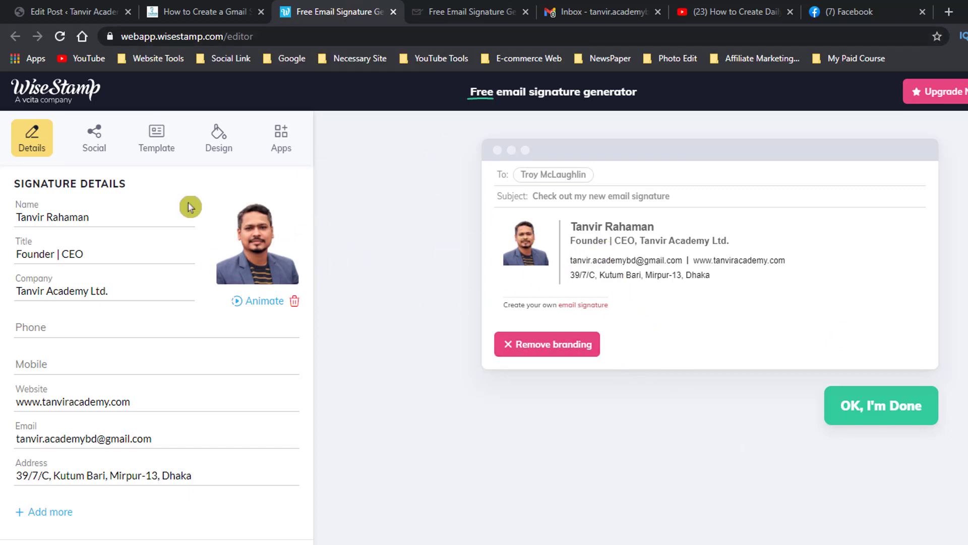
# Apply the free Horizontal template to the signature and look through the first PRO templates.
pyautogui.click(157, 150)
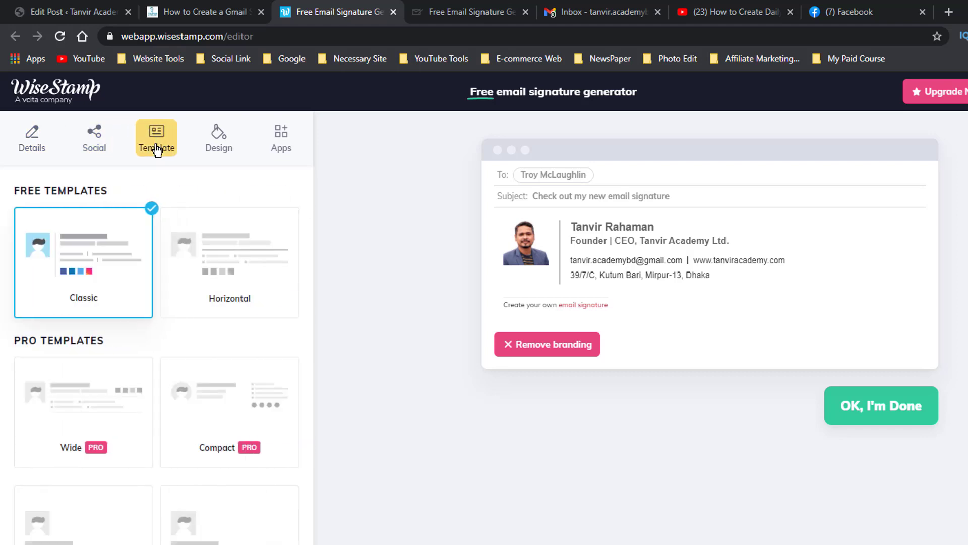
pyautogui.click(251, 284)
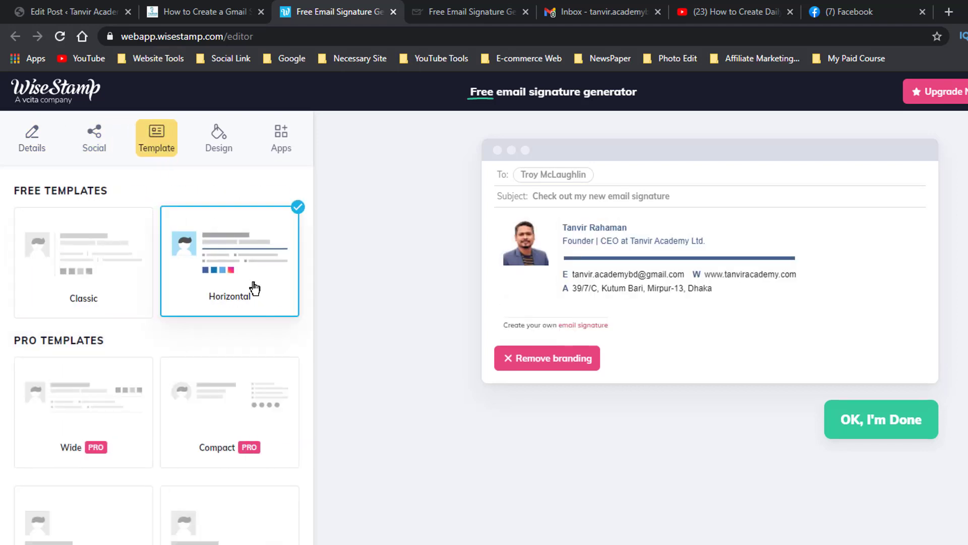
pyautogui.scroll(-2, 255, 288)
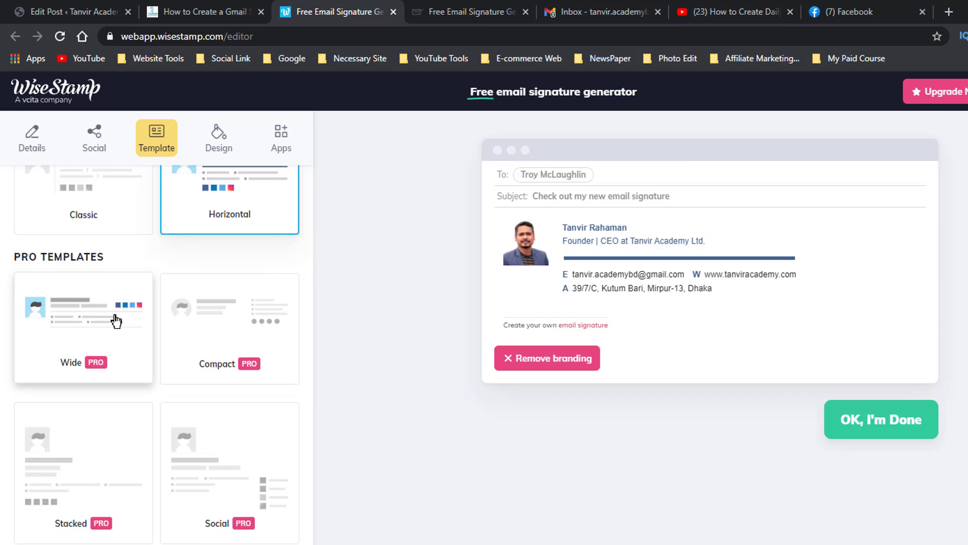
pyautogui.scroll(2, 116, 321)
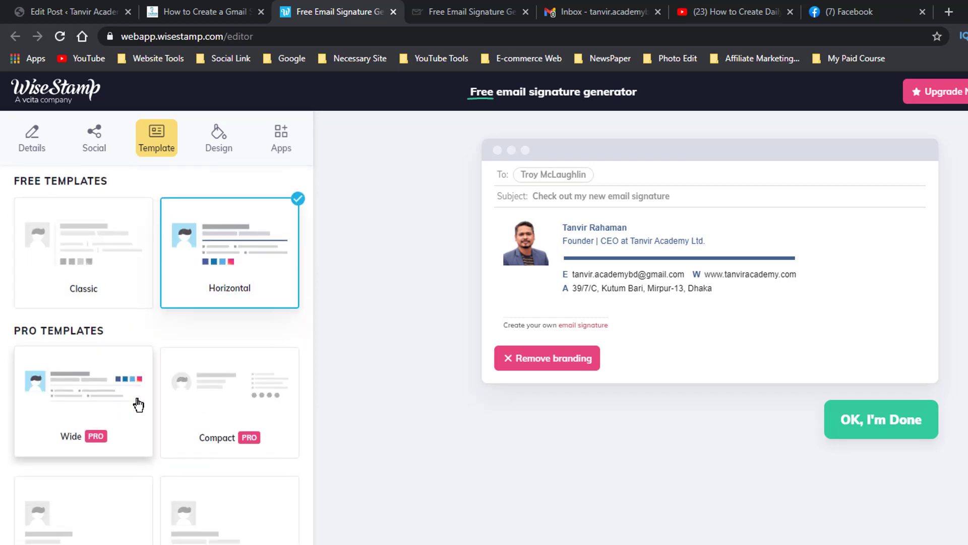
pyautogui.scroll(-2, 138, 404)
# Try the Compact PRO template on the signature and browse the remaining PRO templates.
pyautogui.click(230, 338)
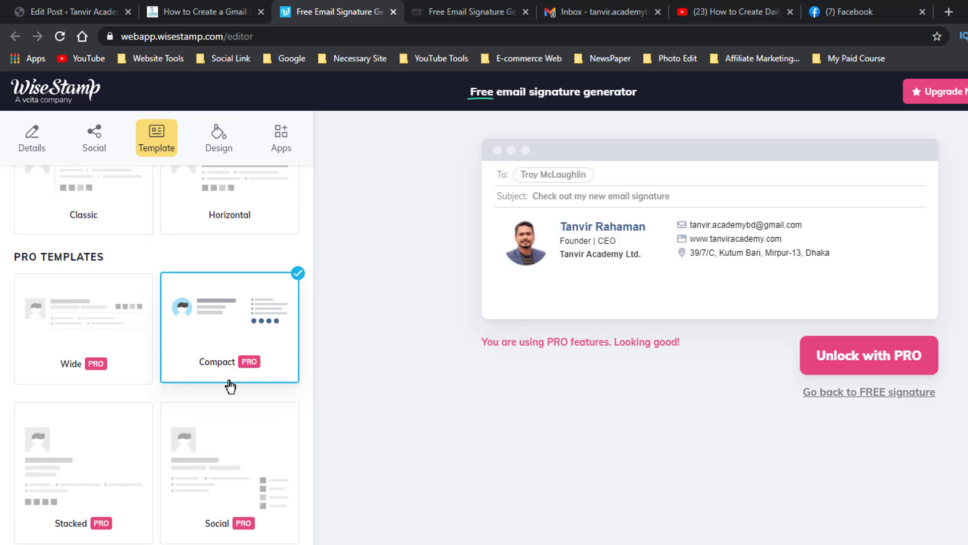
pyautogui.scroll(-9, 231, 386)
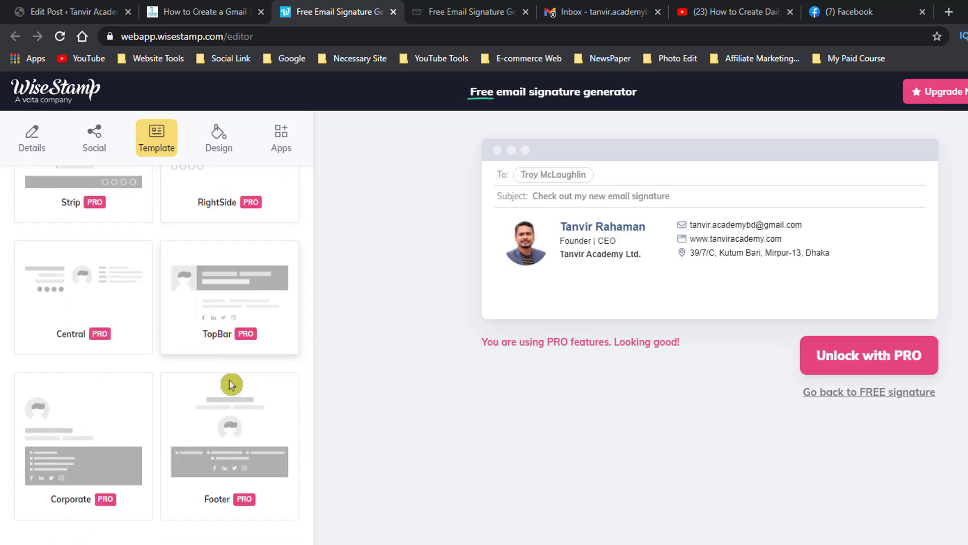
pyautogui.scroll(-4, 231, 385)
pyautogui.scroll(15, 231, 385)
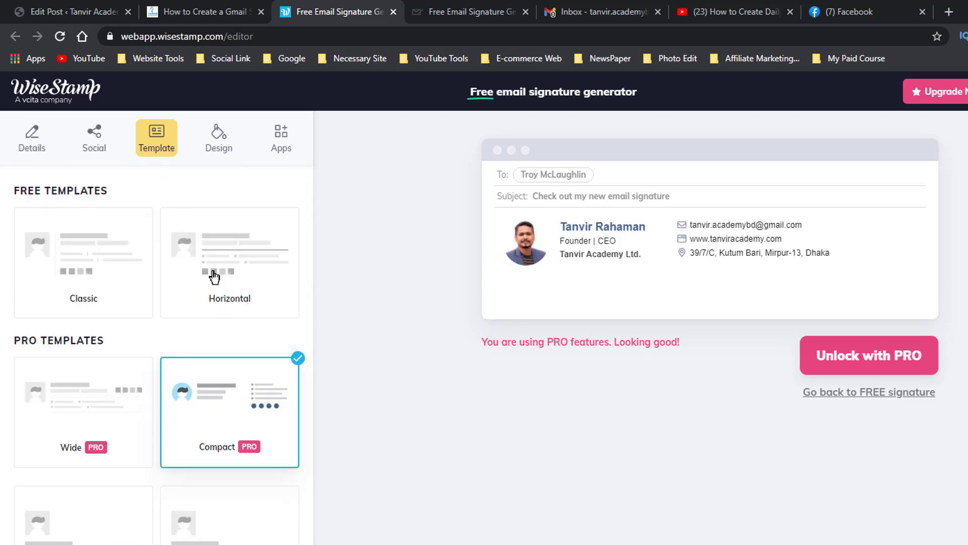
# Compare the free Horizontal and Classic templates and settle on Classic for the signature.
pyautogui.click(224, 251)
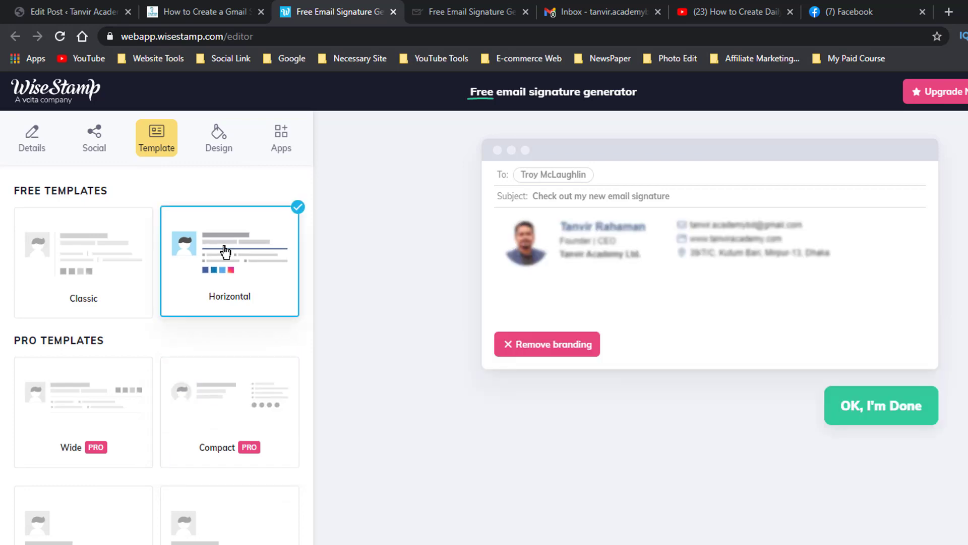
pyautogui.click(82, 269)
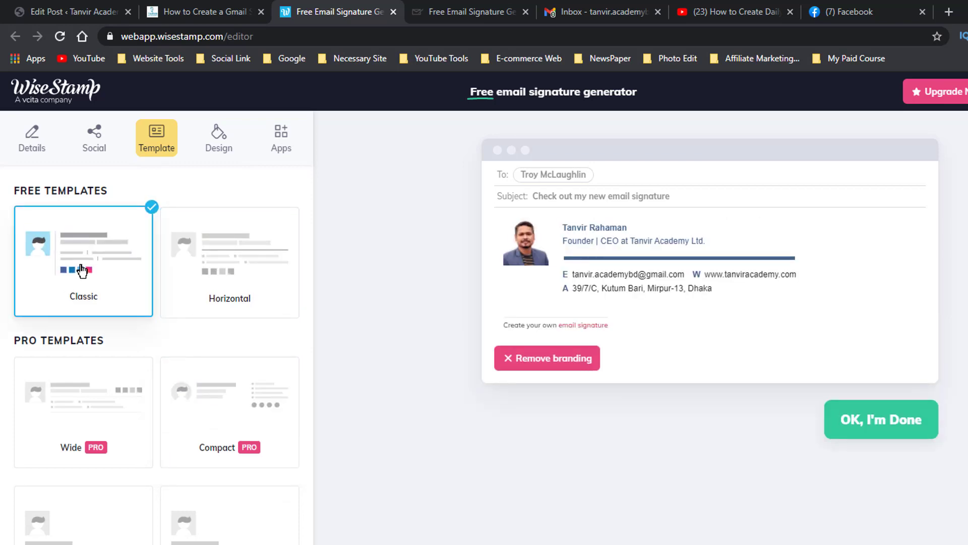
pyautogui.click(208, 251)
pyautogui.click(113, 260)
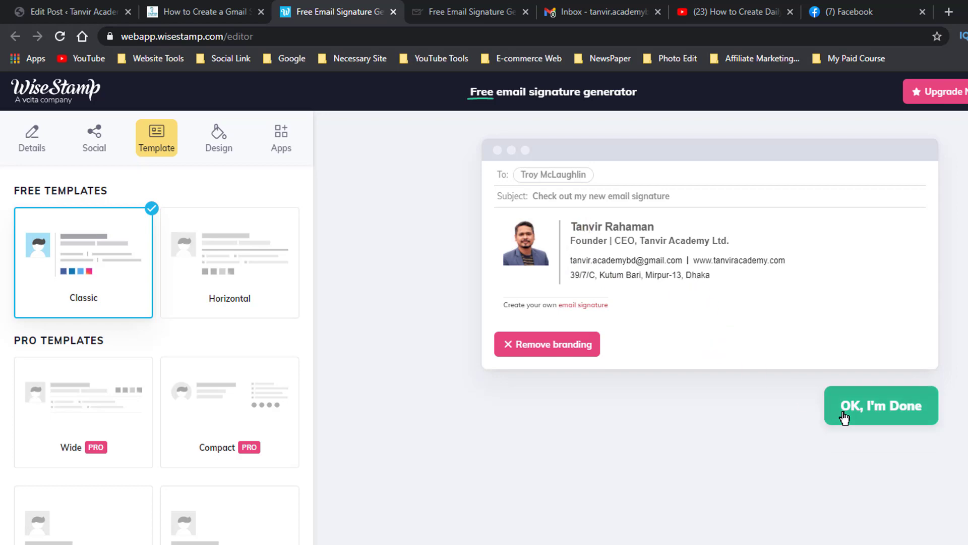
# Finish the signature to view the free account sign-up form, and close the form without signing up.
pyautogui.click(909, 417)
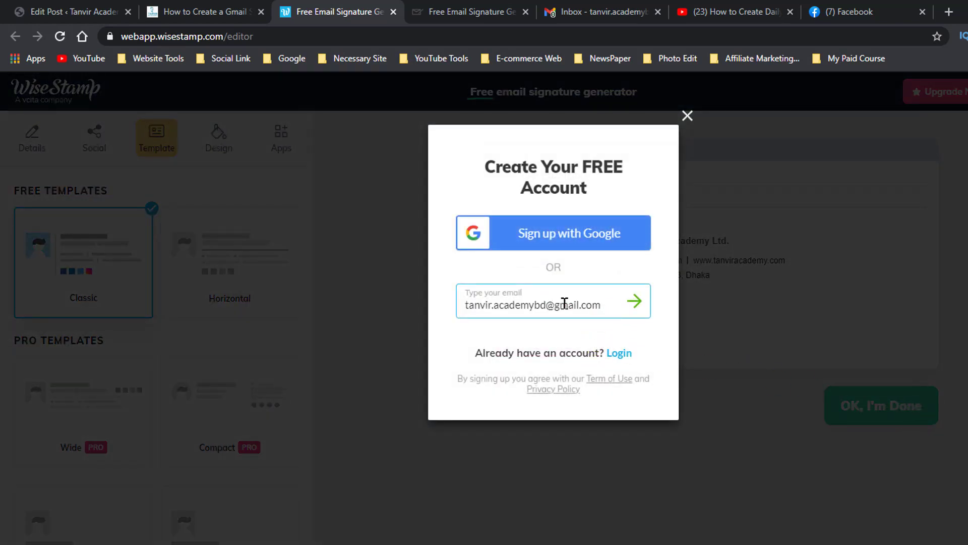
pyautogui.click(600, 298)
pyautogui.click(688, 117)
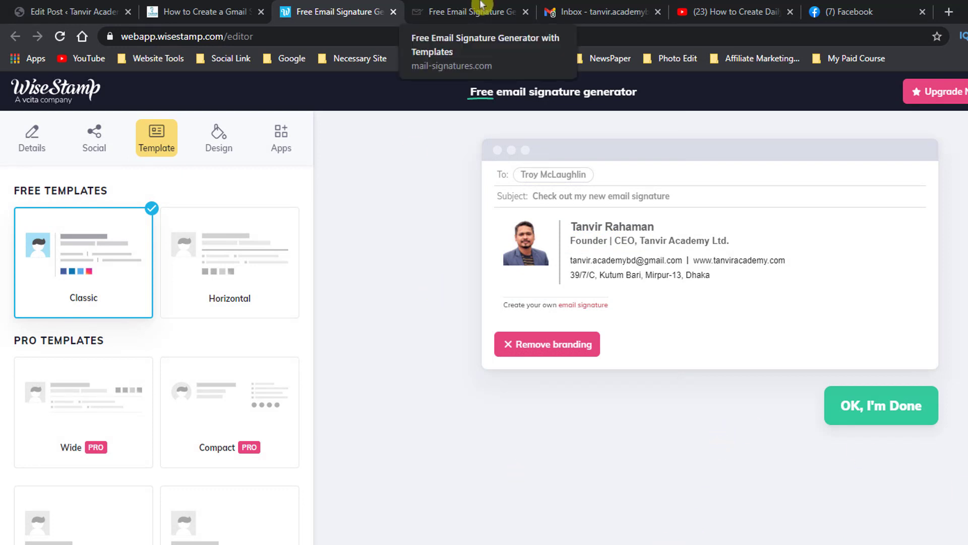
# Return to the blog post and open the mysignature.io editor from the third website link.
pyautogui.click(201, 10)
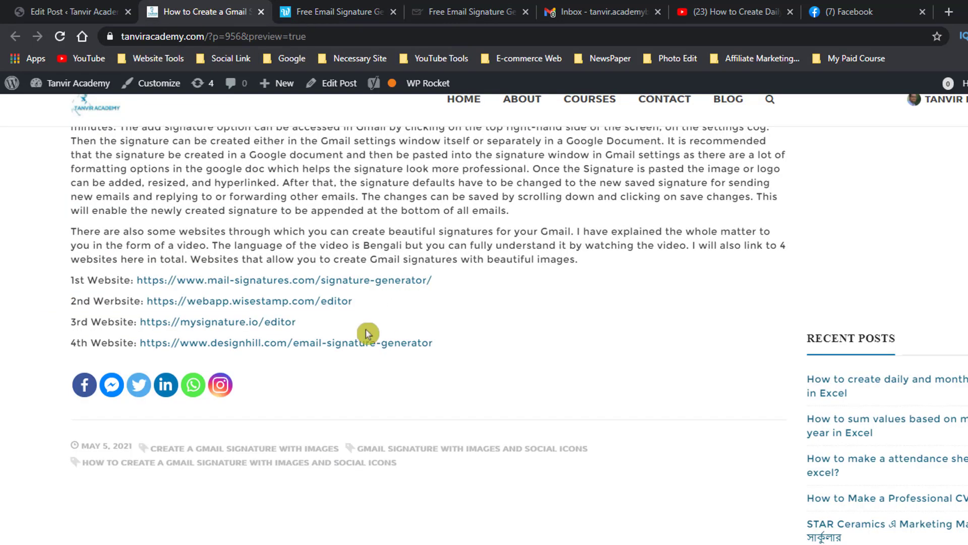
pyautogui.click(276, 324)
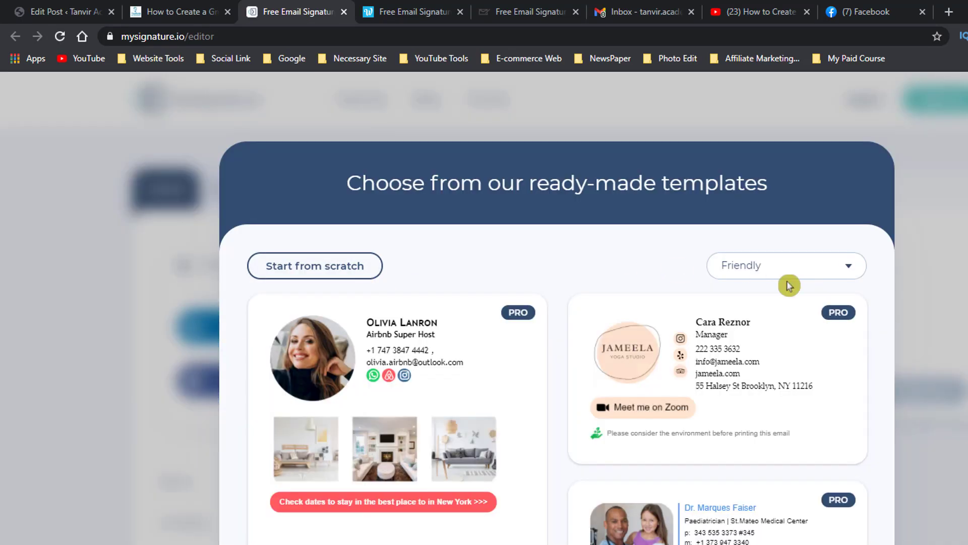
# Filter the ready-made templates to Free and choose the Travel Blogger template with the round photo.
pyautogui.click(801, 275)
pyautogui.click(758, 426)
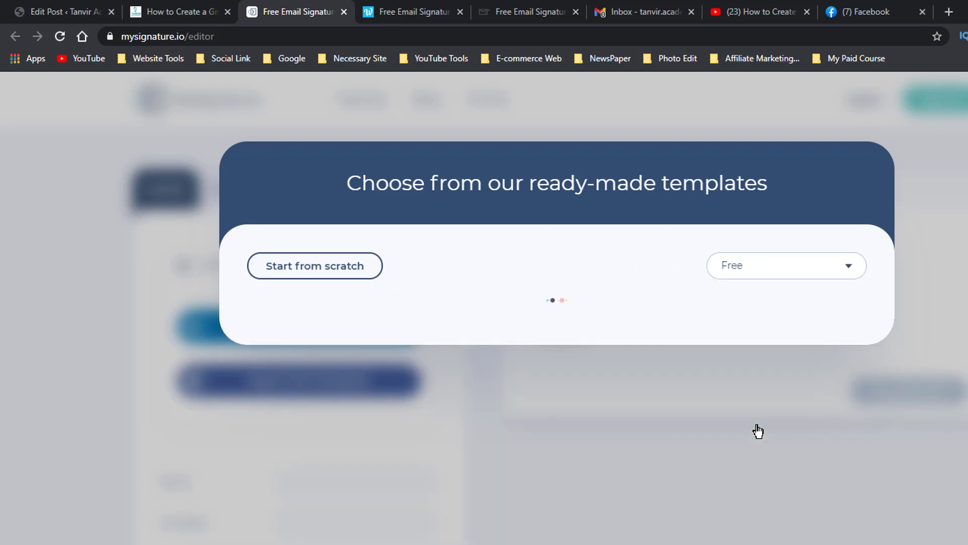
pyautogui.scroll(-3, 826, 334)
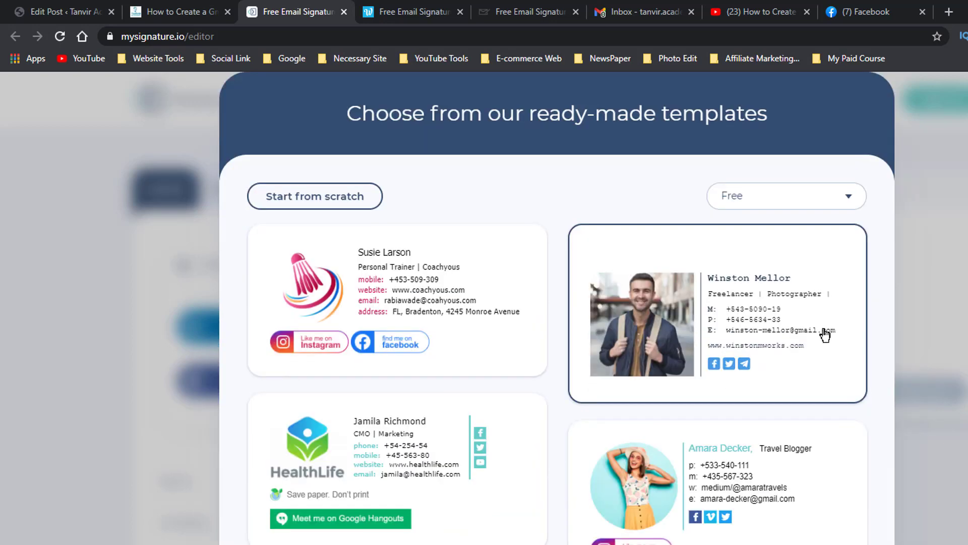
pyautogui.scroll(-2, 470, 451)
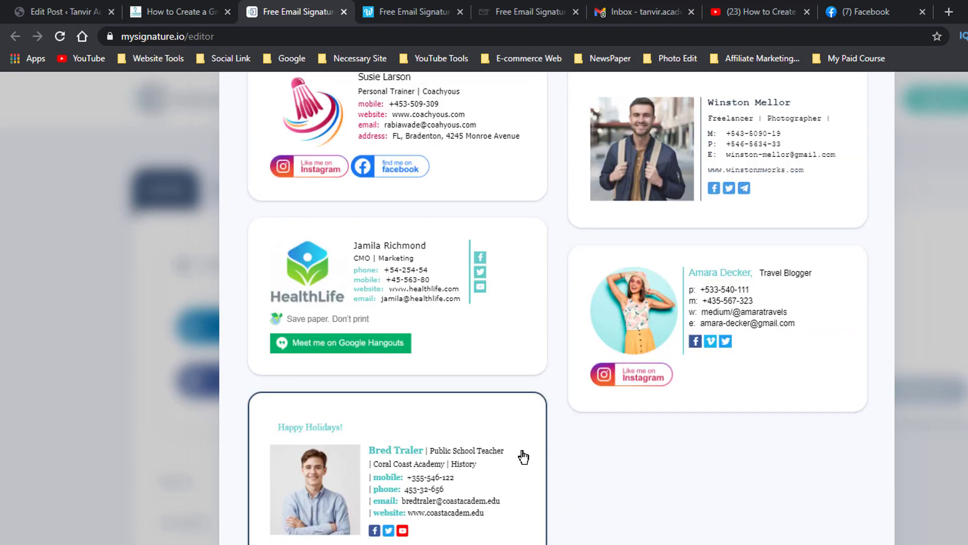
pyautogui.click(736, 327)
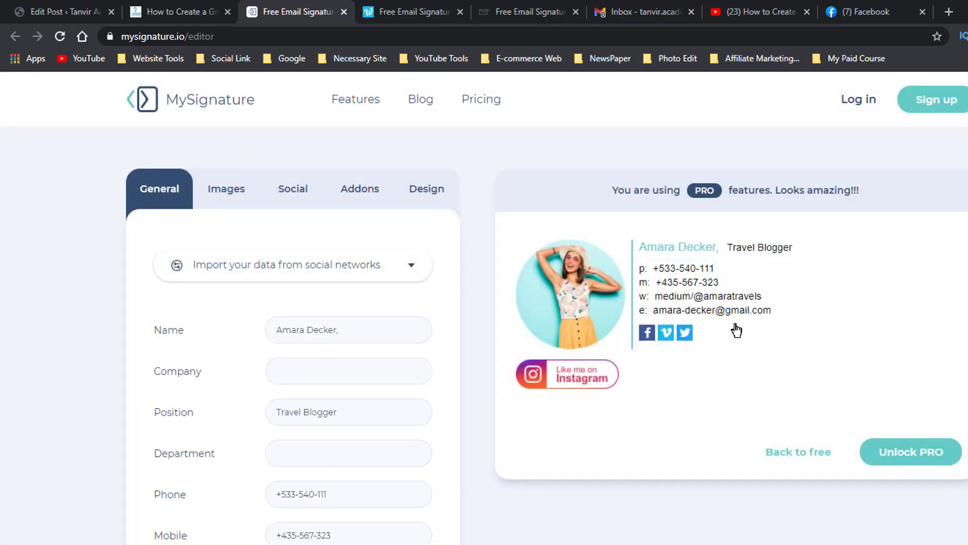
# Examine the general contact fields of the signature, from name, company and position through to address and Skype.
pyautogui.scroll(-1, 406, 357)
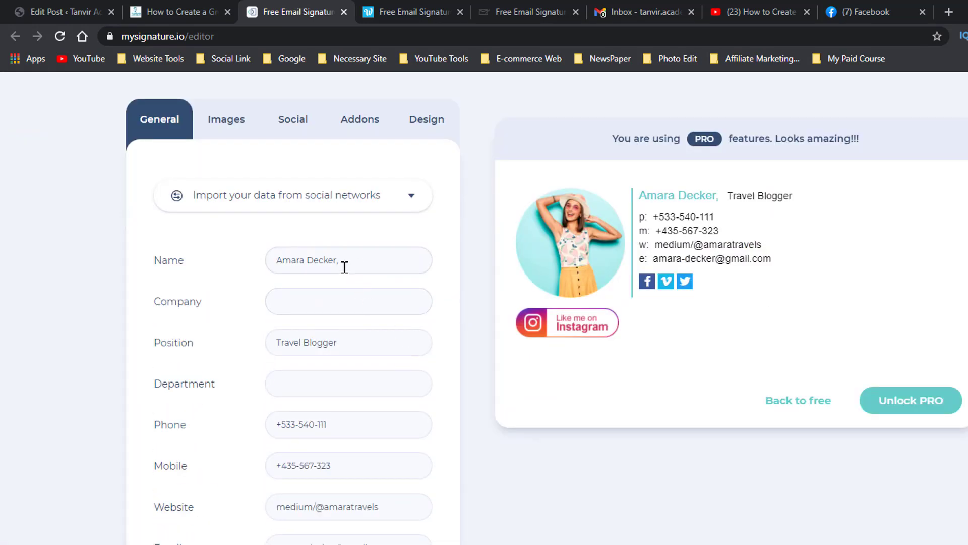
pyautogui.click(358, 264)
pyautogui.click(361, 301)
pyautogui.click(357, 333)
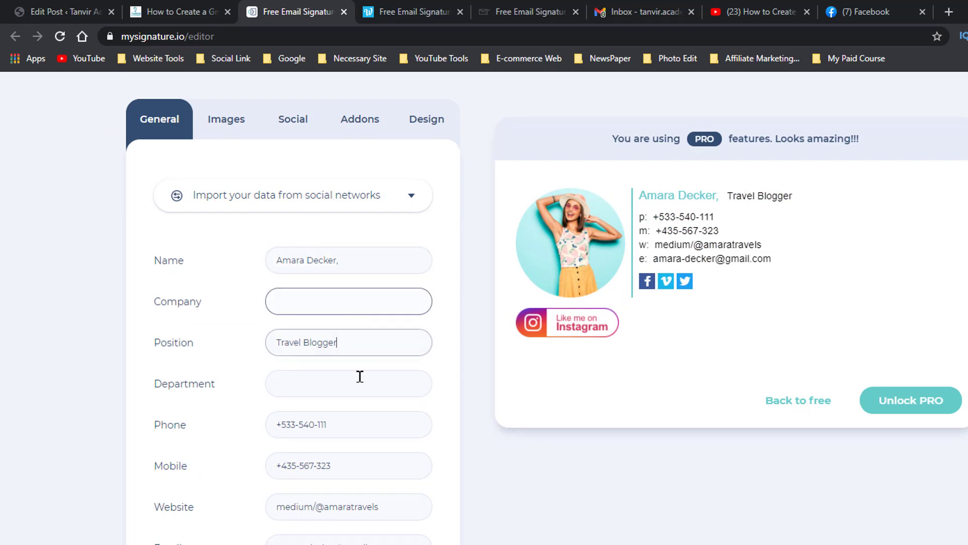
pyautogui.click(358, 383)
pyautogui.scroll(-2, 360, 431)
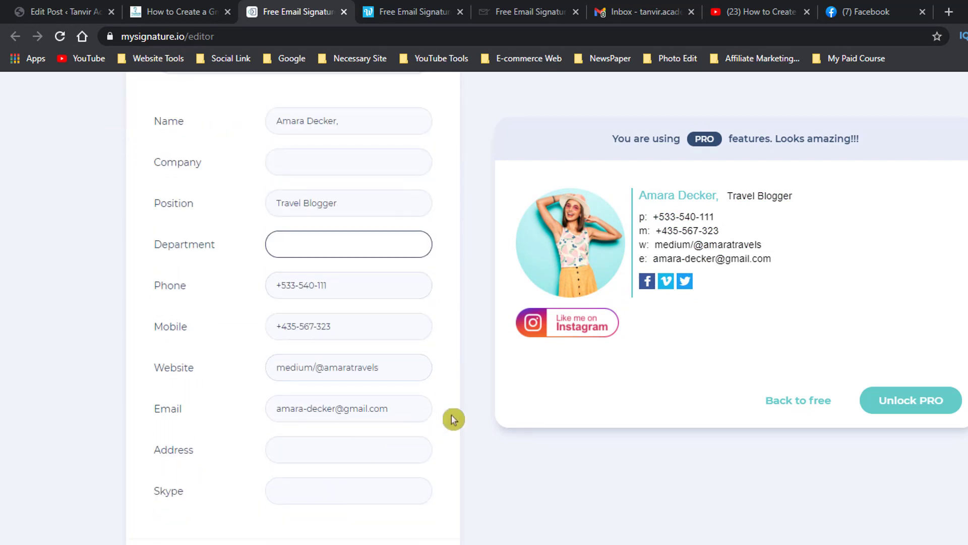
pyautogui.scroll(-1, 451, 421)
pyautogui.scroll(4, 439, 429)
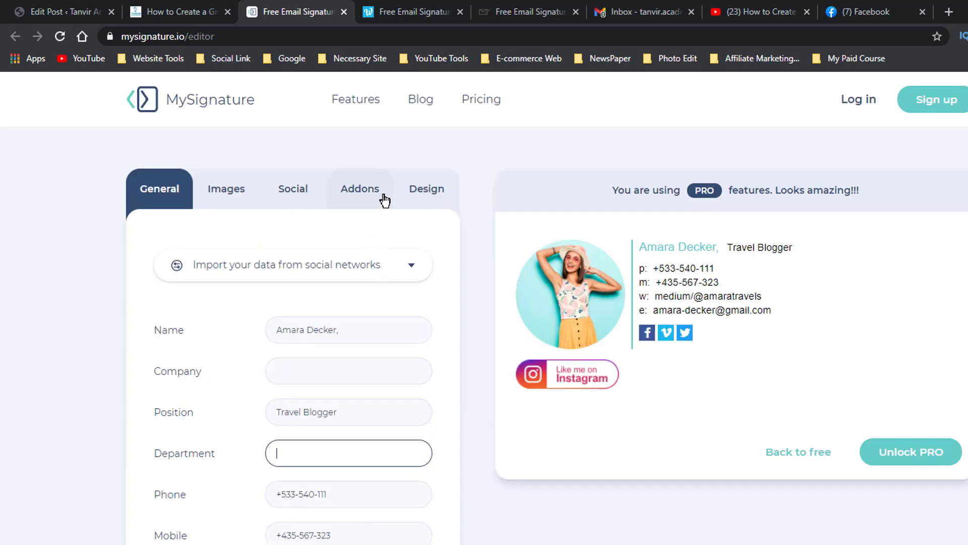
# Replace the template's photo with the suited portrait, with the crop area extended over the whole picture.
pyautogui.click(237, 194)
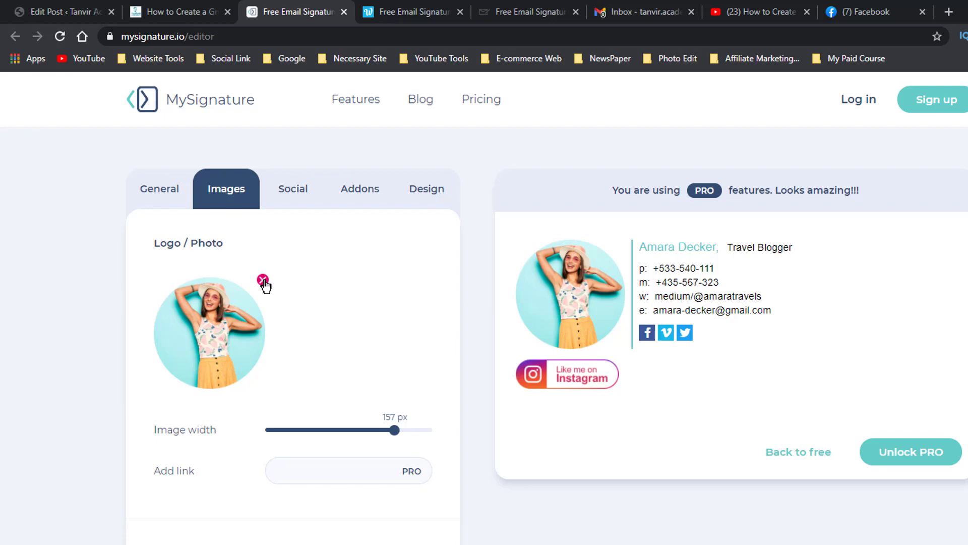
pyautogui.click(262, 280)
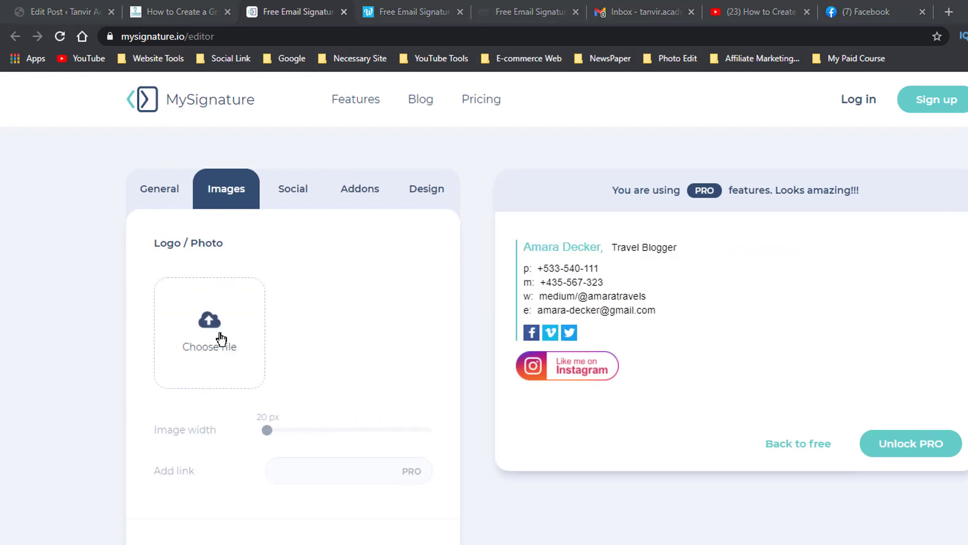
pyautogui.click(221, 339)
pyautogui.doubleClick(244, 129)
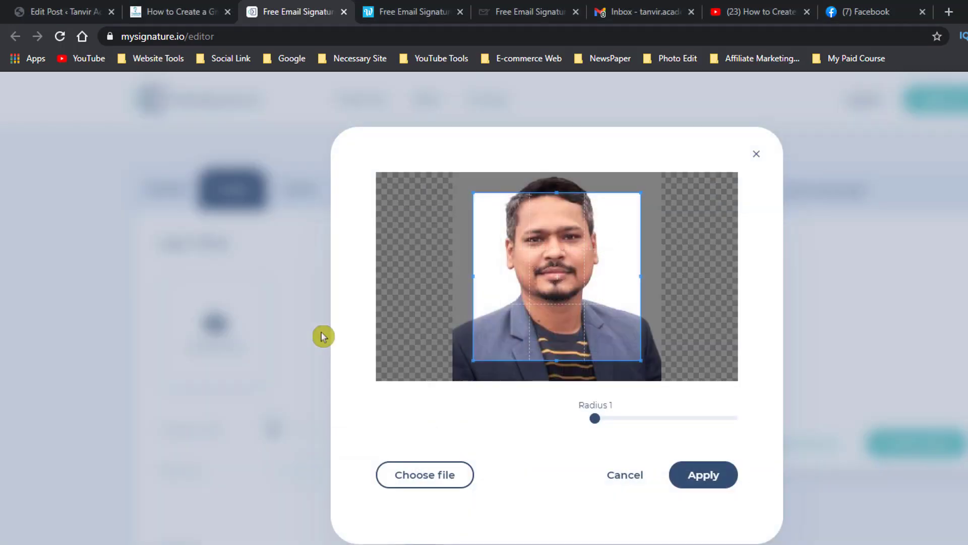
pyautogui.moveTo(498, 238); pyautogui.dragTo(477, 215)
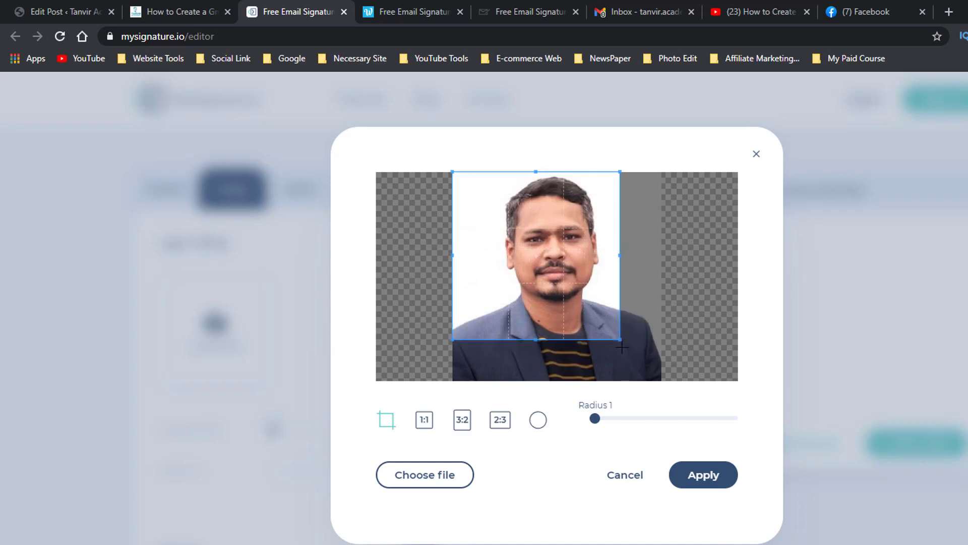
pyautogui.moveTo(618, 342)
pyautogui.mouseDown()
pyautogui.moveTo(651, 389)
pyautogui.moveTo(698, 426)
pyautogui.mouseUp()
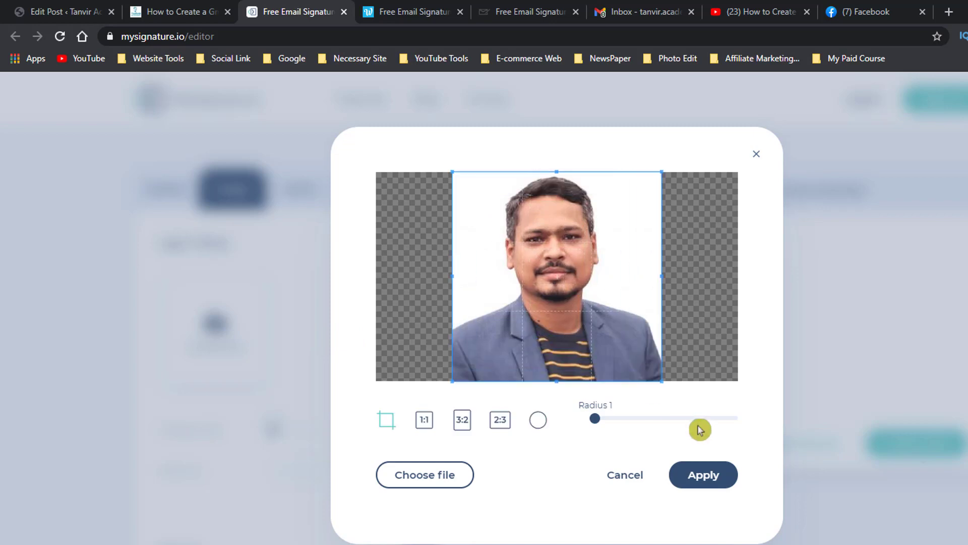
pyautogui.click(725, 480)
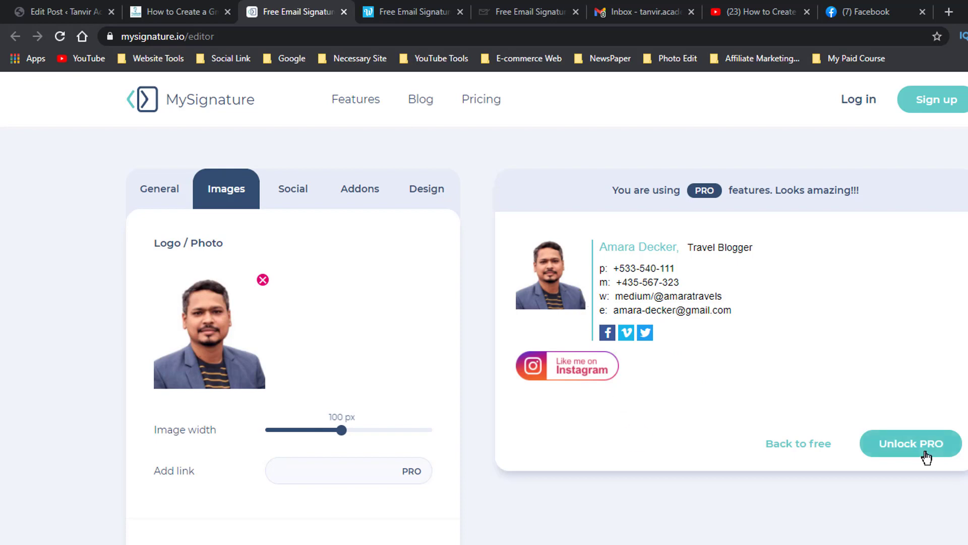
# Review the image and banner options, view the account sign-up form, and go back to the editor without signing up.
pyautogui.scroll(-3, 407, 478)
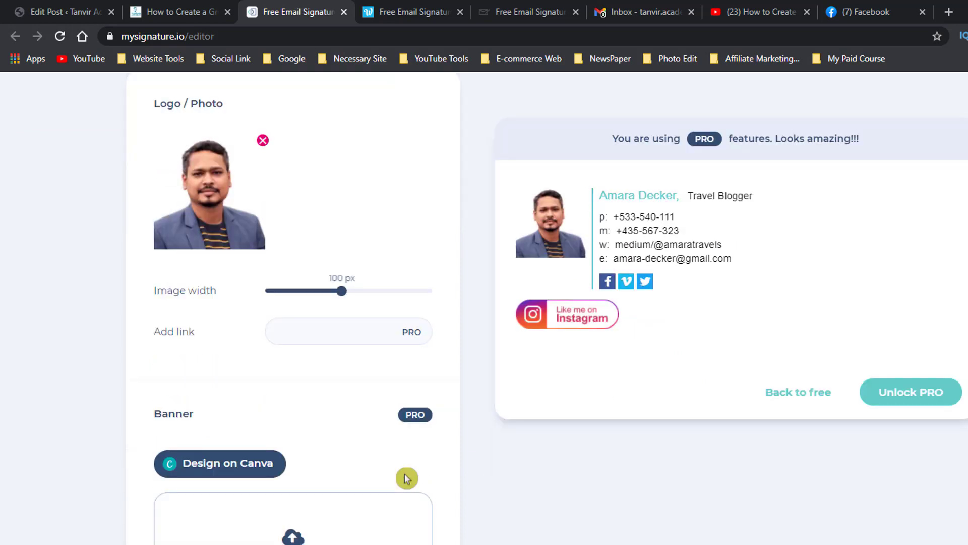
pyautogui.scroll(3, 407, 478)
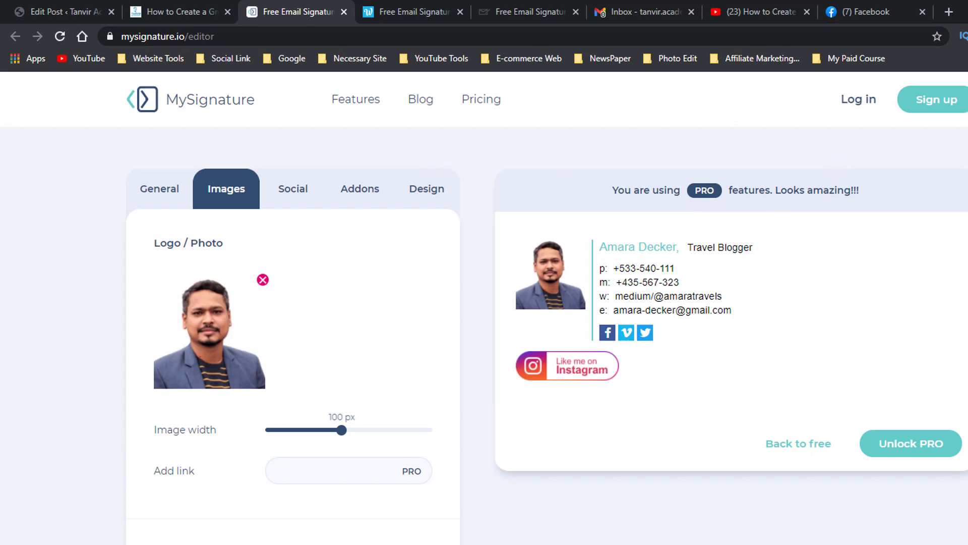
pyautogui.click(872, 107)
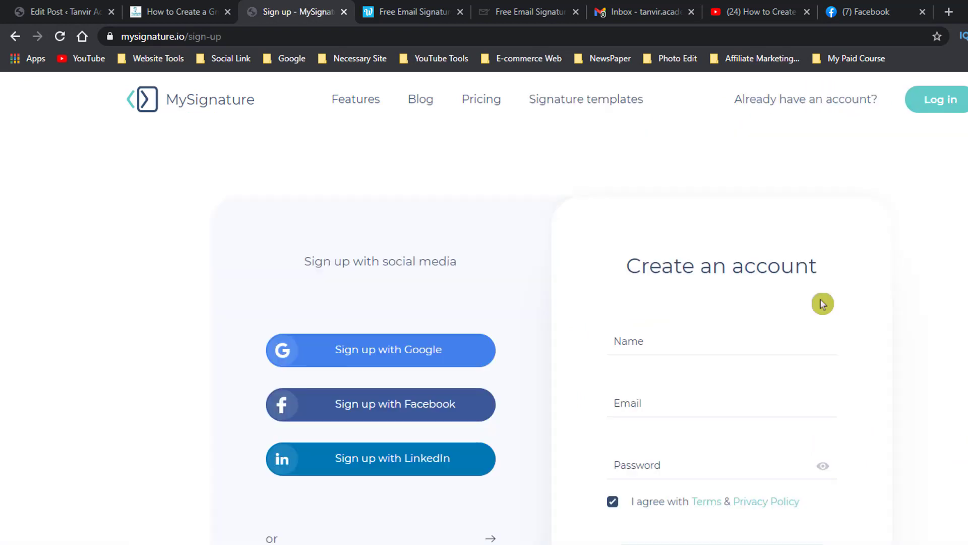
pyautogui.click(671, 348)
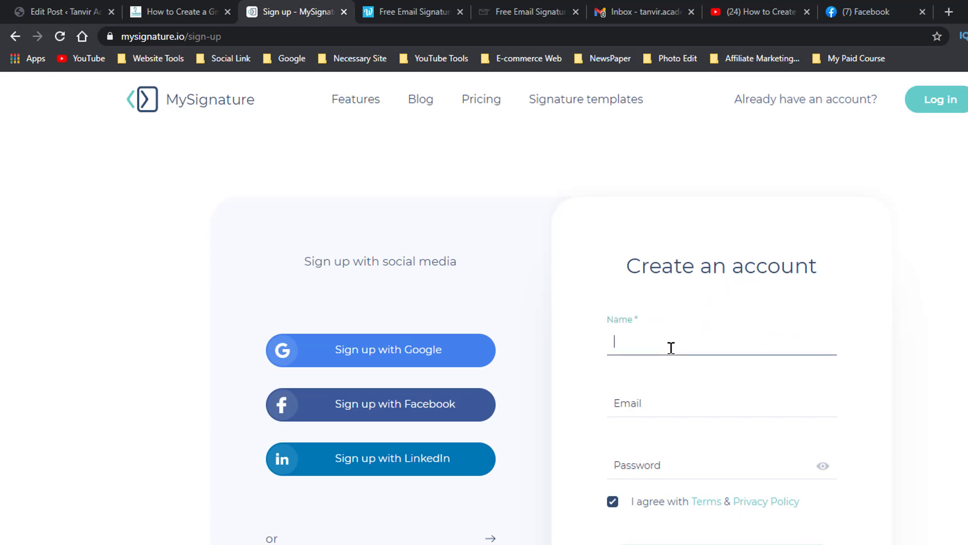
pyautogui.click(663, 423)
pyautogui.click(656, 467)
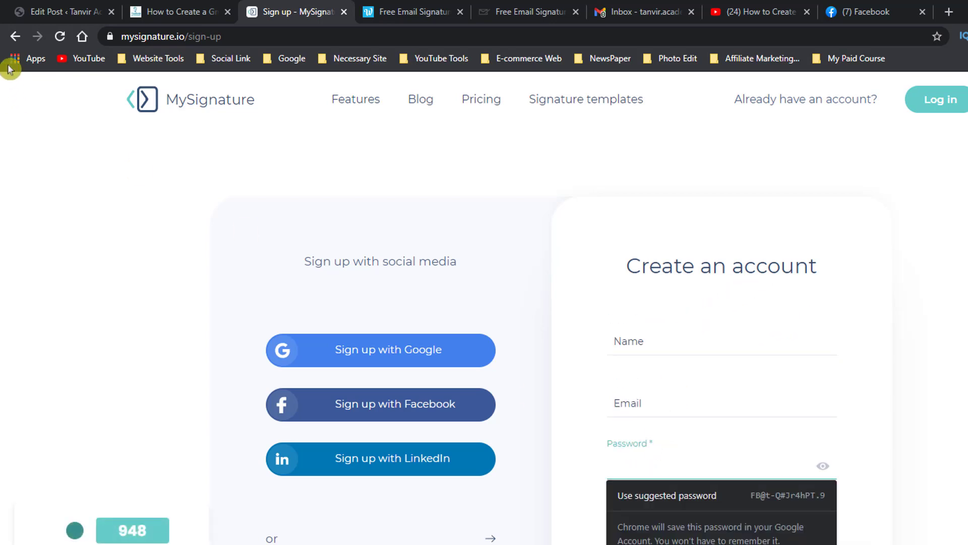
pyautogui.click(15, 35)
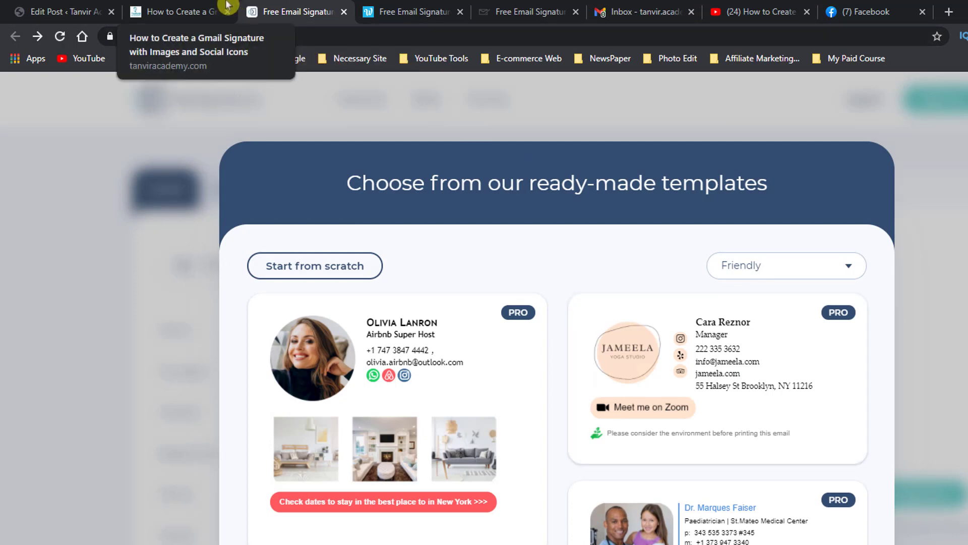
# Revisit the website links in the blog post, and switch to Gmail to start a new message containing the signature.
pyautogui.click(212, 11)
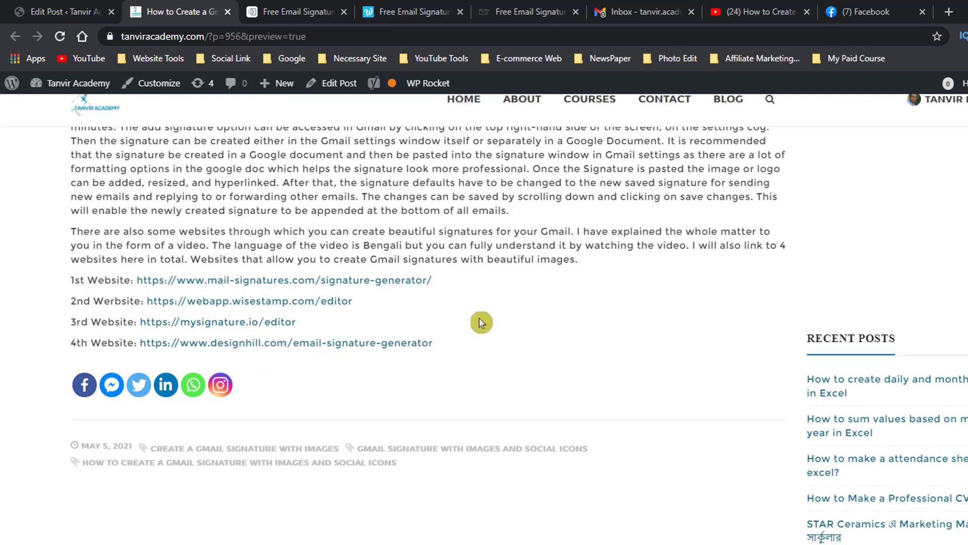
pyautogui.click(386, 337)
pyautogui.click(631, 11)
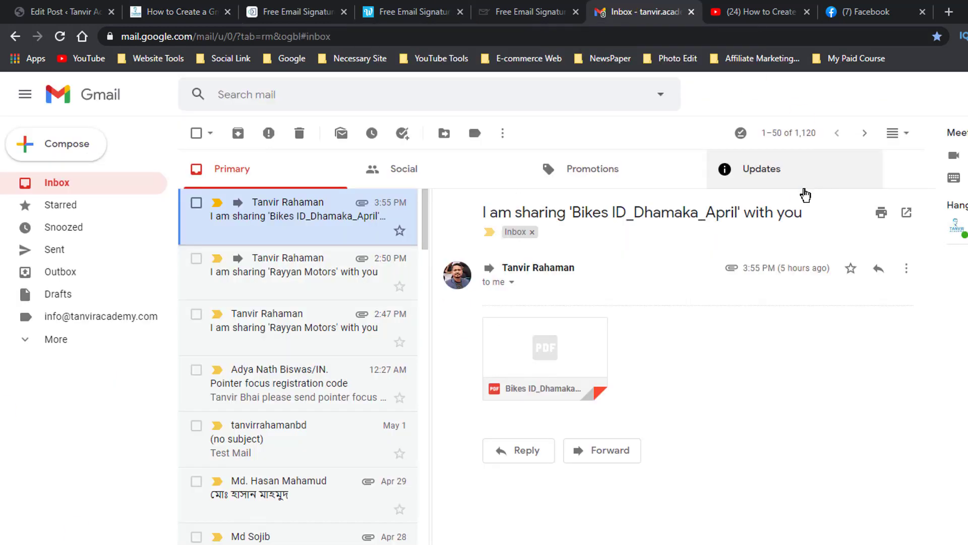
pyautogui.click(805, 194)
pyautogui.press('c')
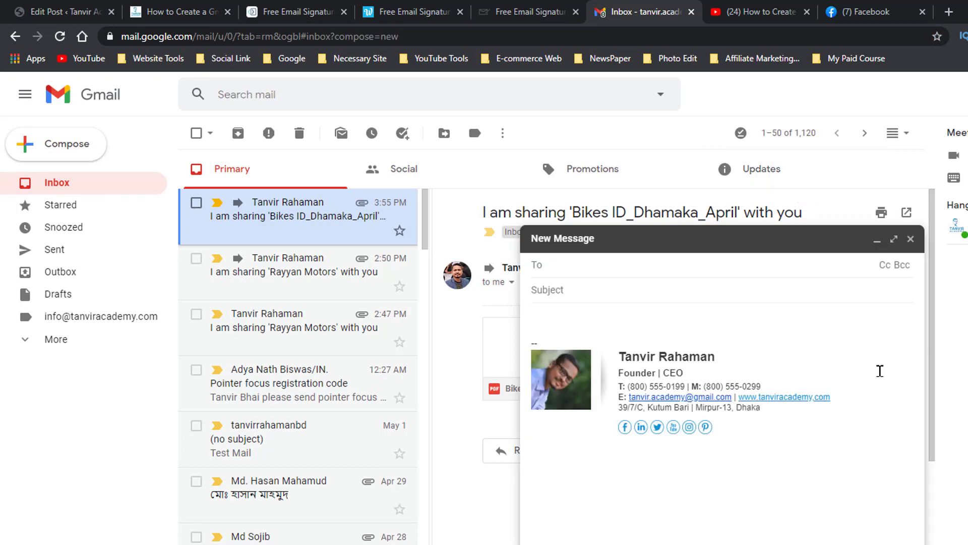